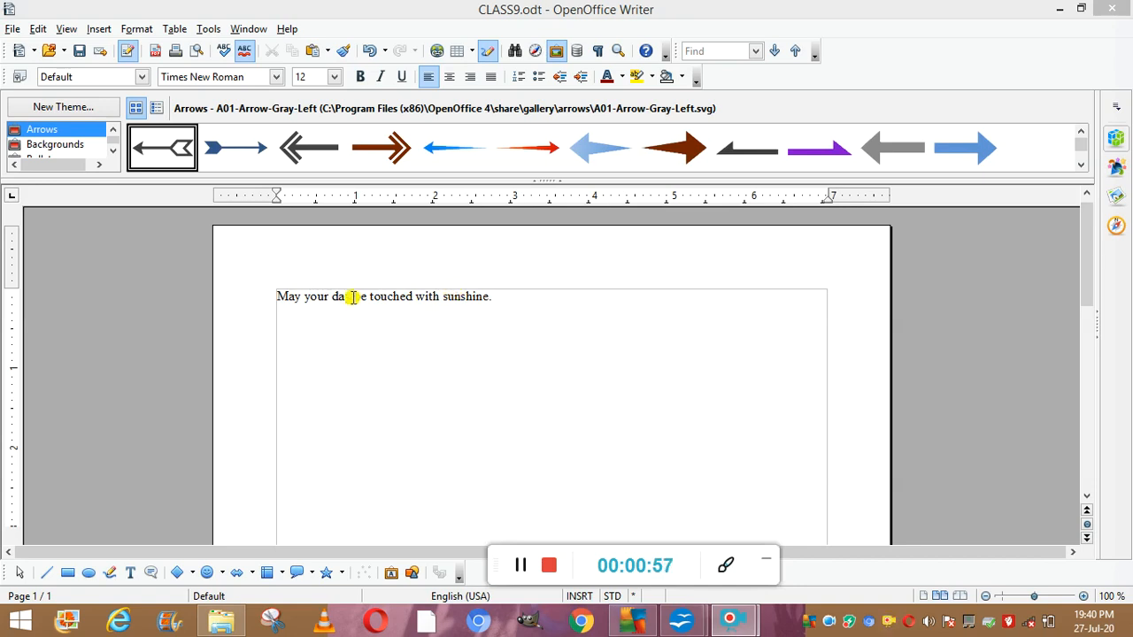
# Change the font of the sentence "May your day be touched with sunshine." to Tunga
pyautogui.click(281, 295)
pyautogui.tripleClick(281, 296)
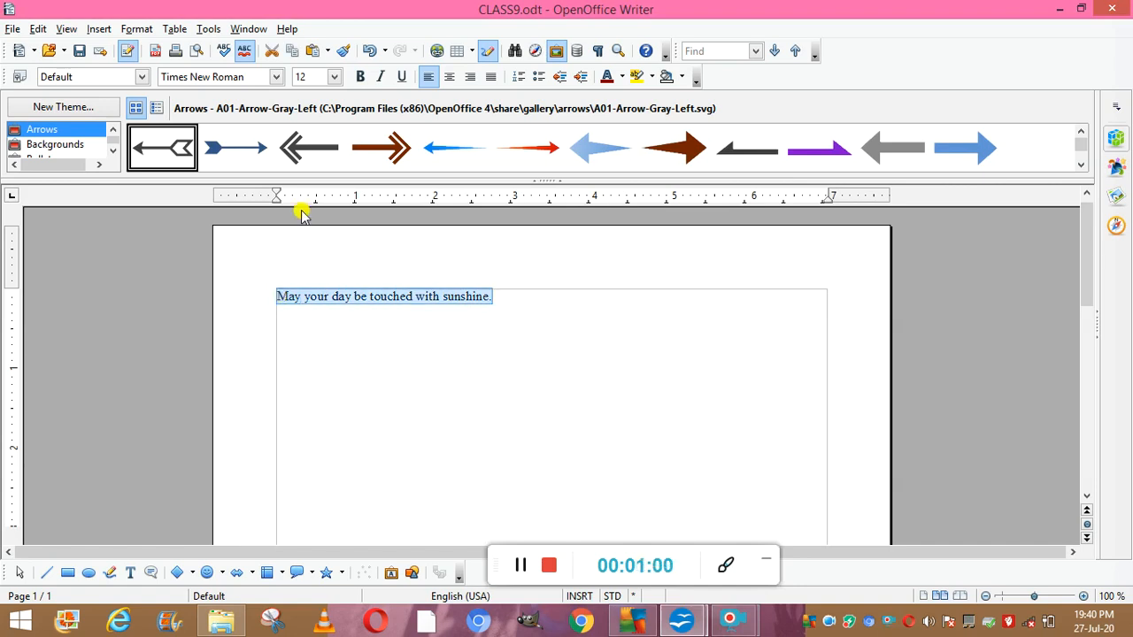
pyautogui.click(277, 77)
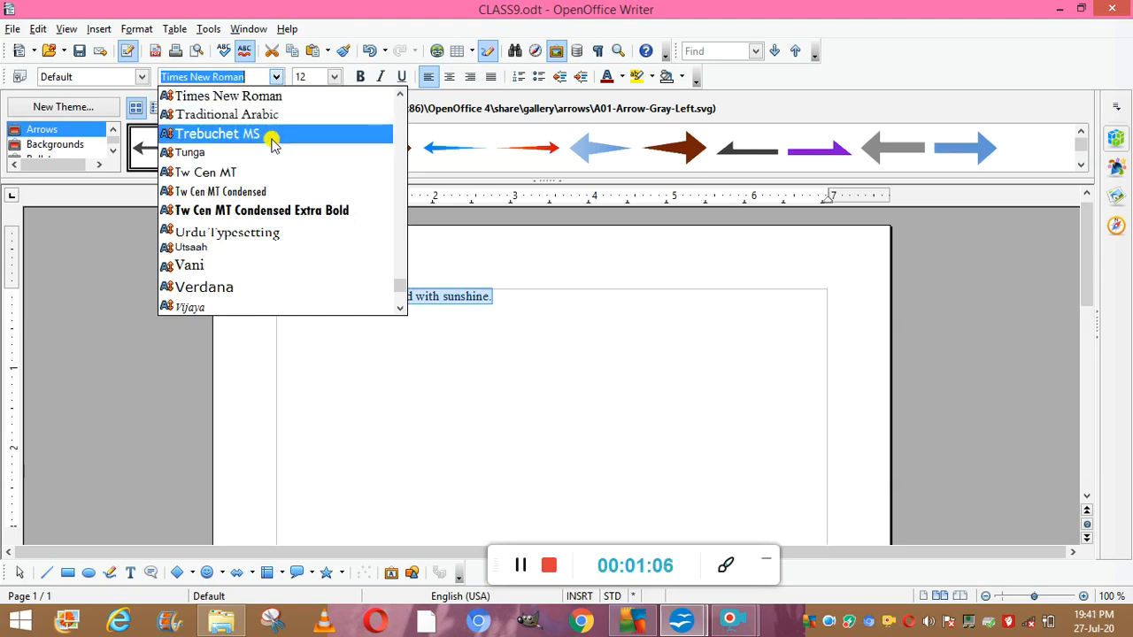
pyautogui.click(201, 156)
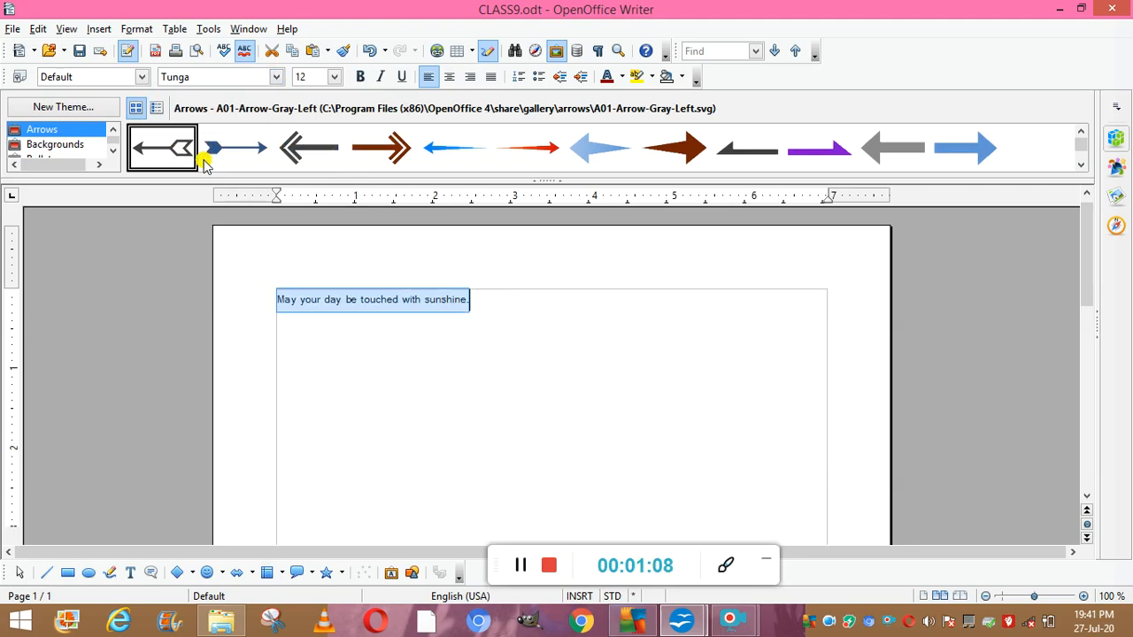
pyautogui.click(275, 77)
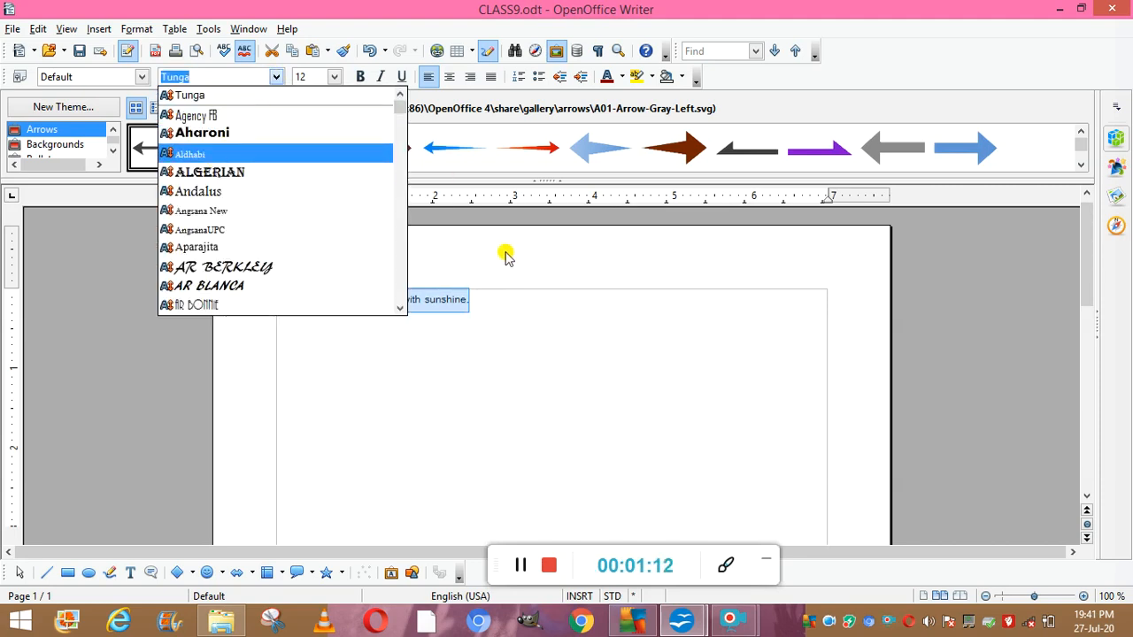
pyautogui.click(500, 289)
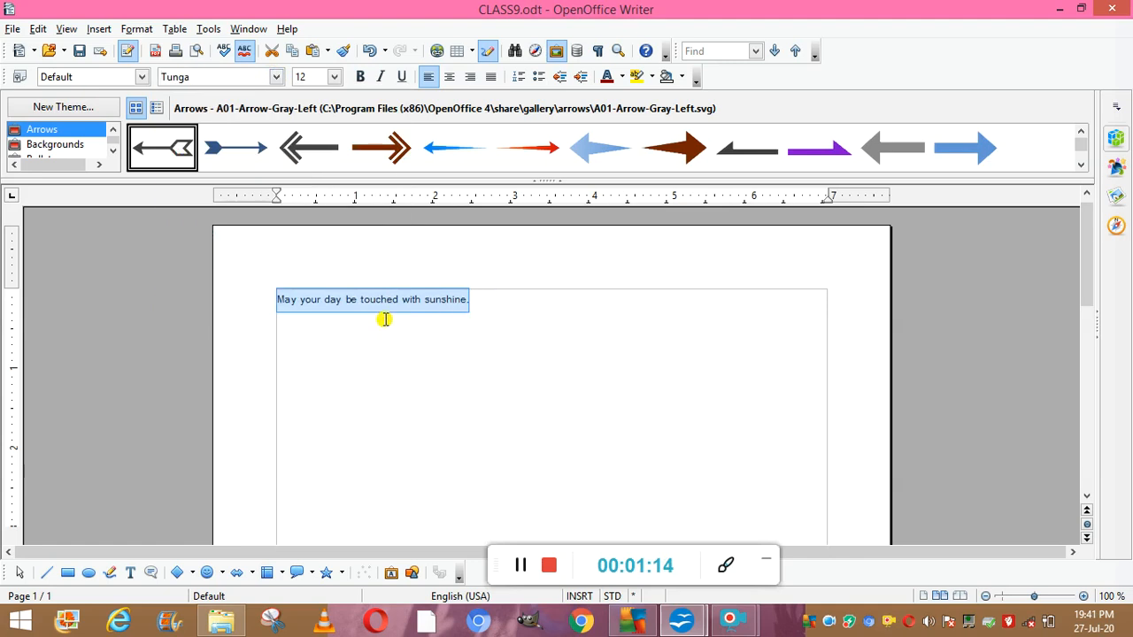
pyautogui.click(484, 306)
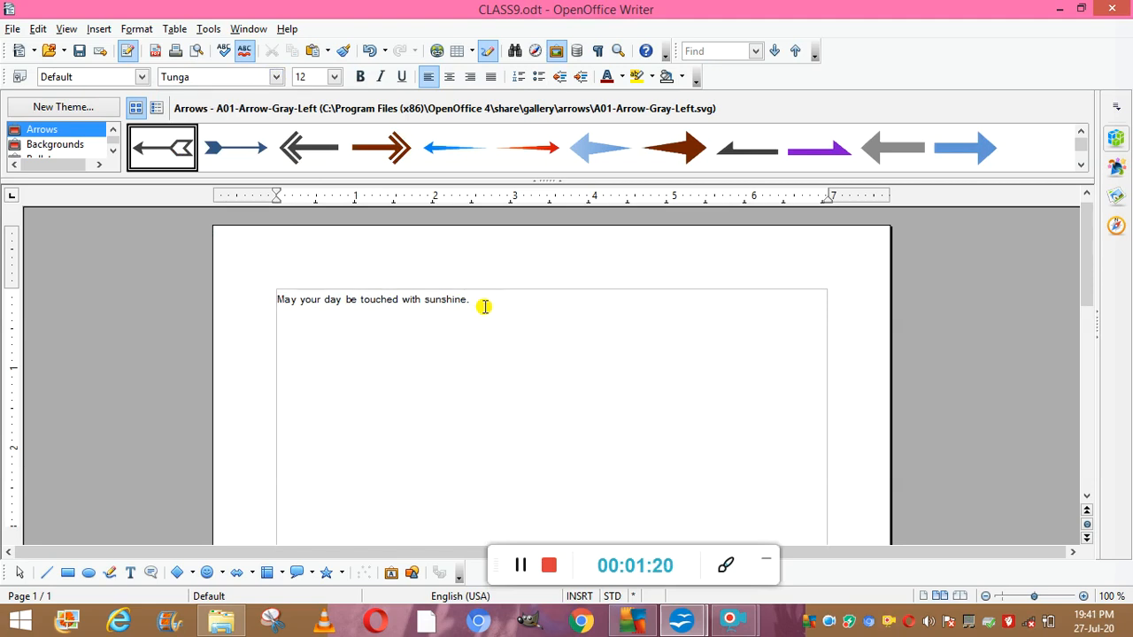
# Copy the sentence and paste four copies of it on separate lines below, leaving a blank line after the original
pyautogui.doubleClick(299, 299)
pyautogui.tripleClick(299, 298)
pyautogui.hotkey('ctrl', 'c')
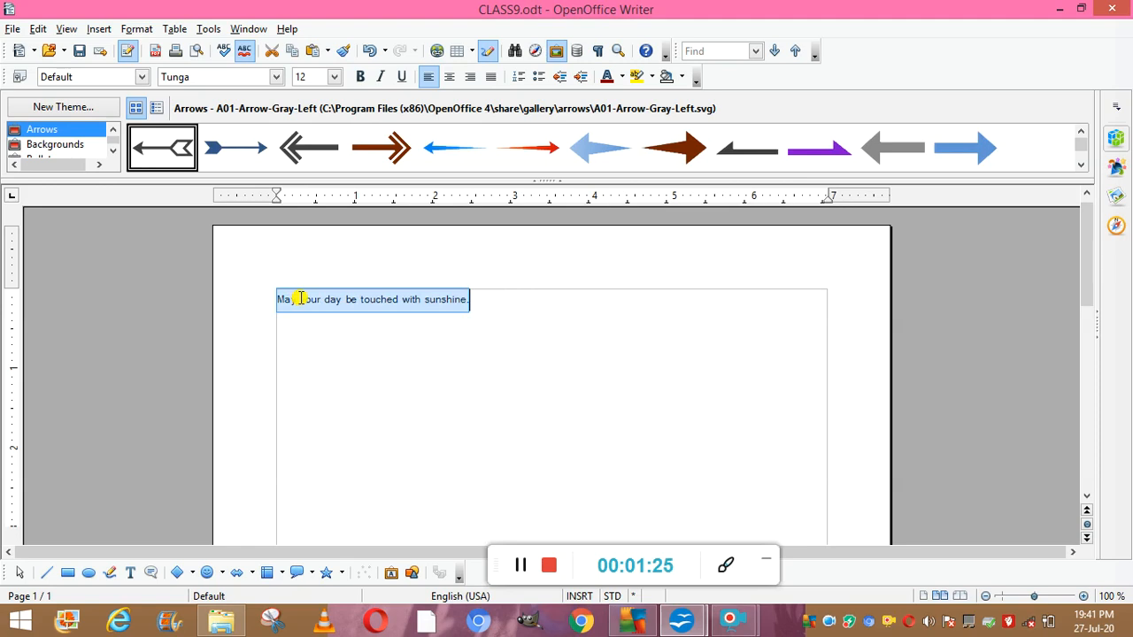
pyautogui.click(291, 344)
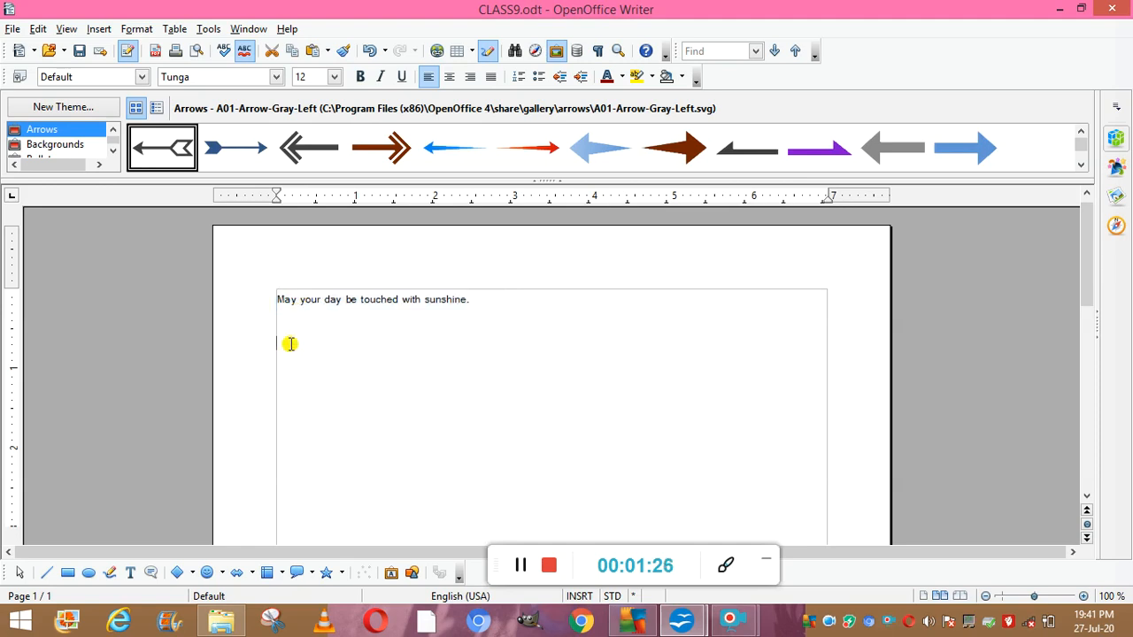
pyautogui.hotkey('ctrl', 'v')
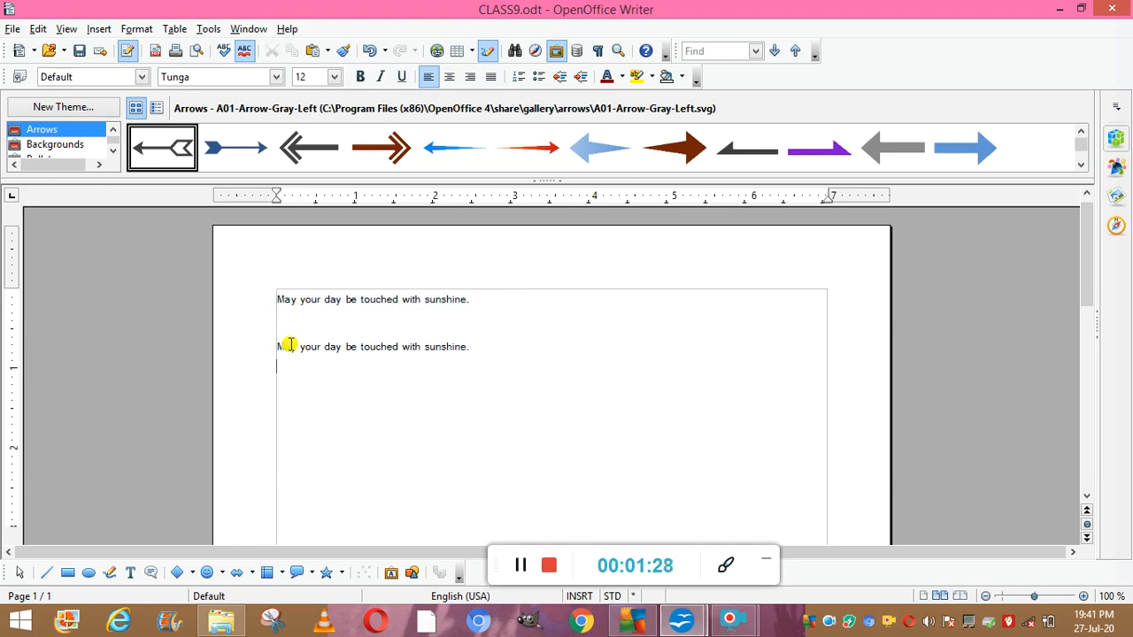
pyautogui.press('Return')
pyautogui.hotkey('ctrl', 'v')
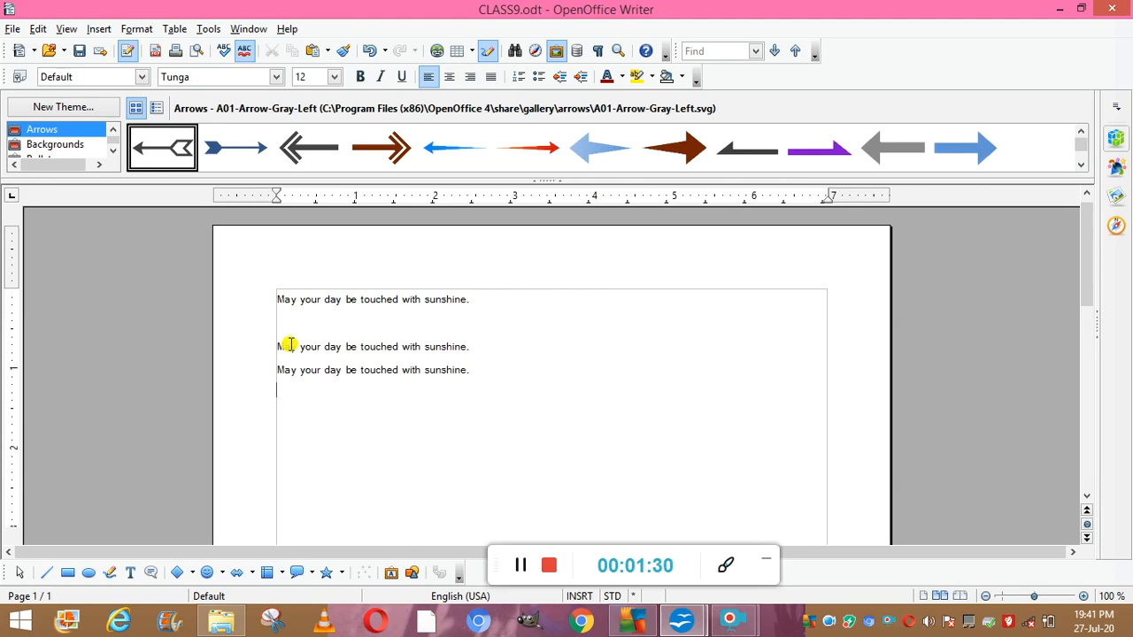
pyautogui.hotkey('ctrl', 'v')
pyautogui.press('Return')
pyautogui.hotkey('ctrl', 'v')
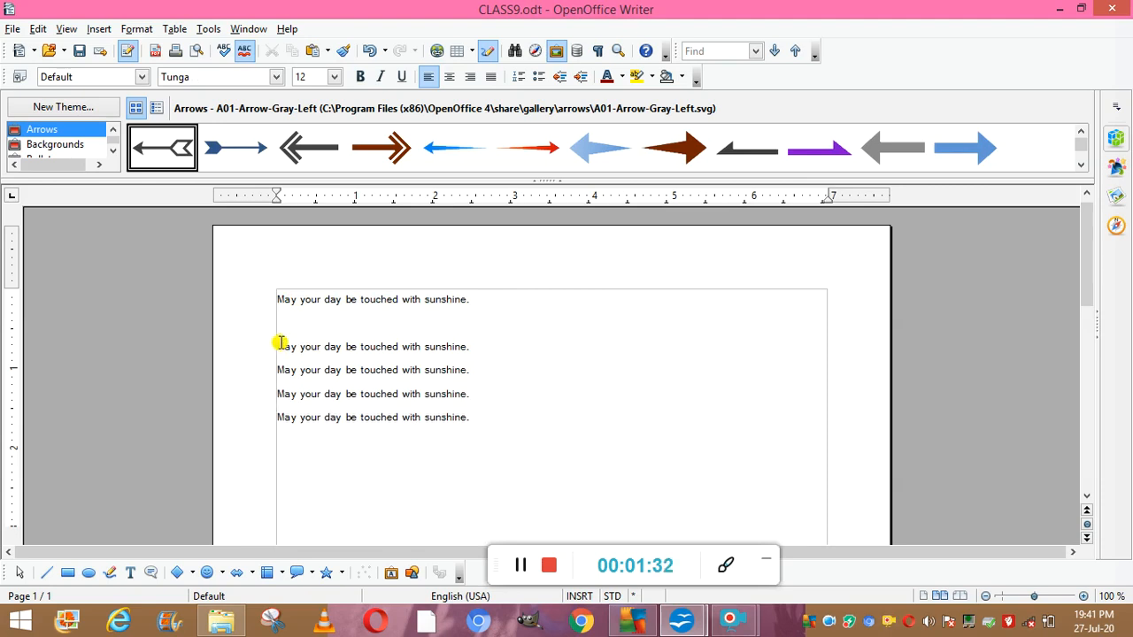
# Set the font of the first pasted sentence to Aharoni
pyautogui.tripleClick(286, 344)
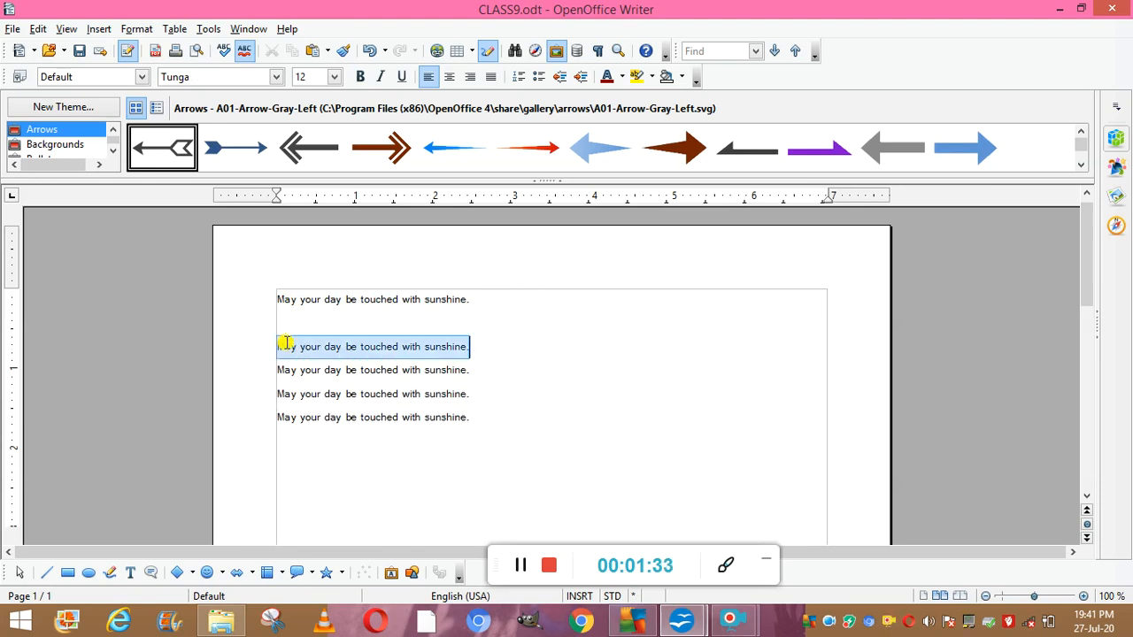
pyautogui.click(275, 78)
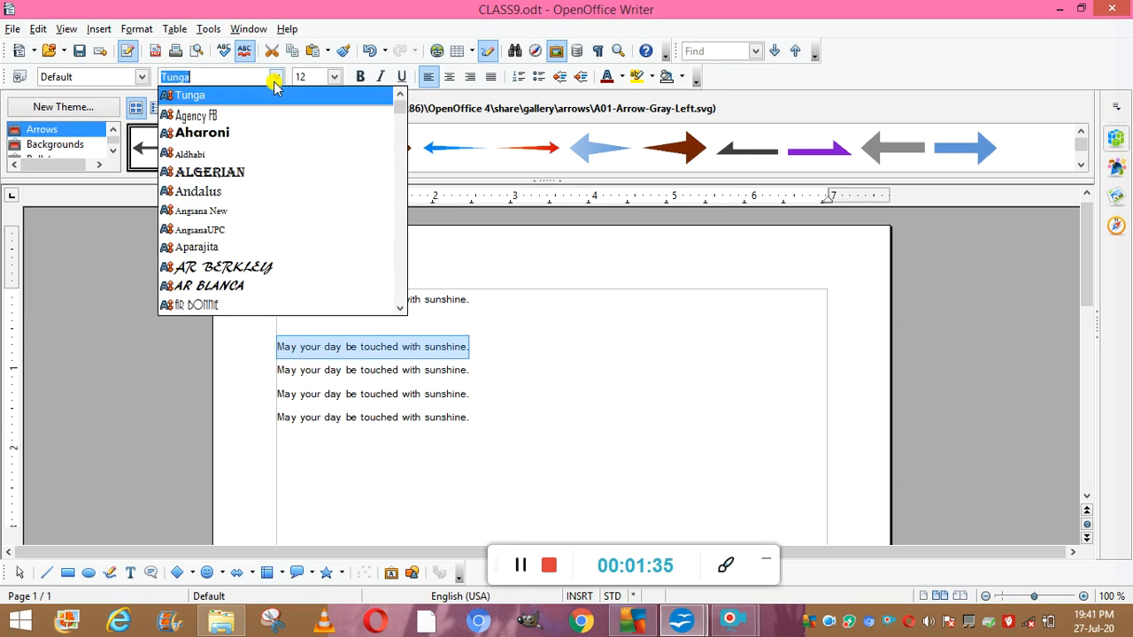
pyautogui.click(243, 133)
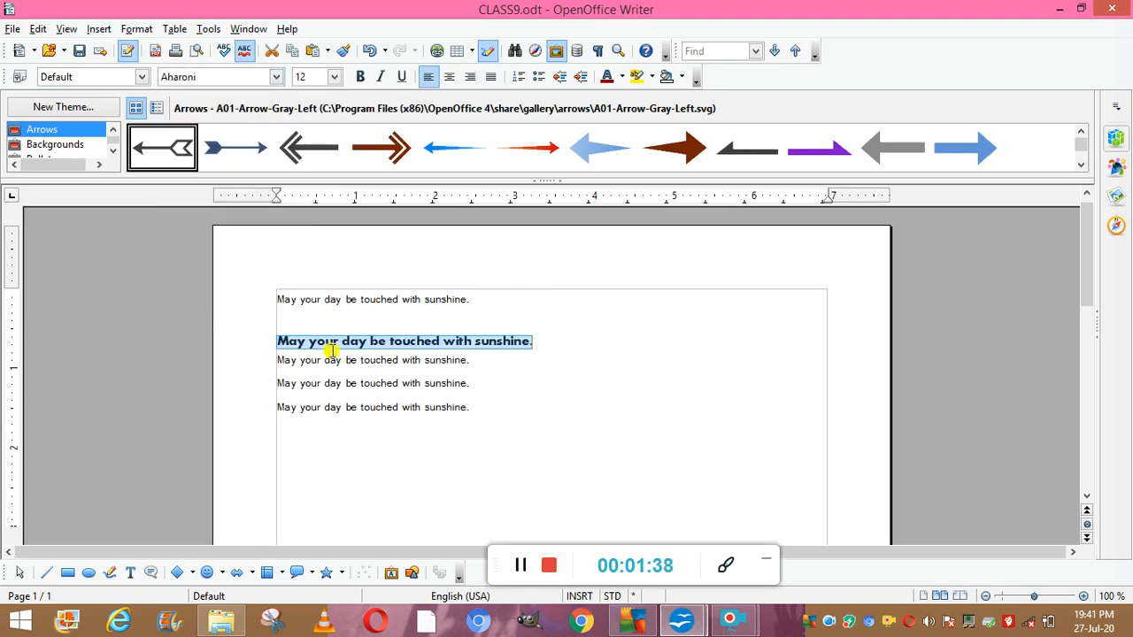
# Set the font of the second pasted sentence to Aparajita
pyautogui.click(286, 361)
pyautogui.tripleClick(286, 361)
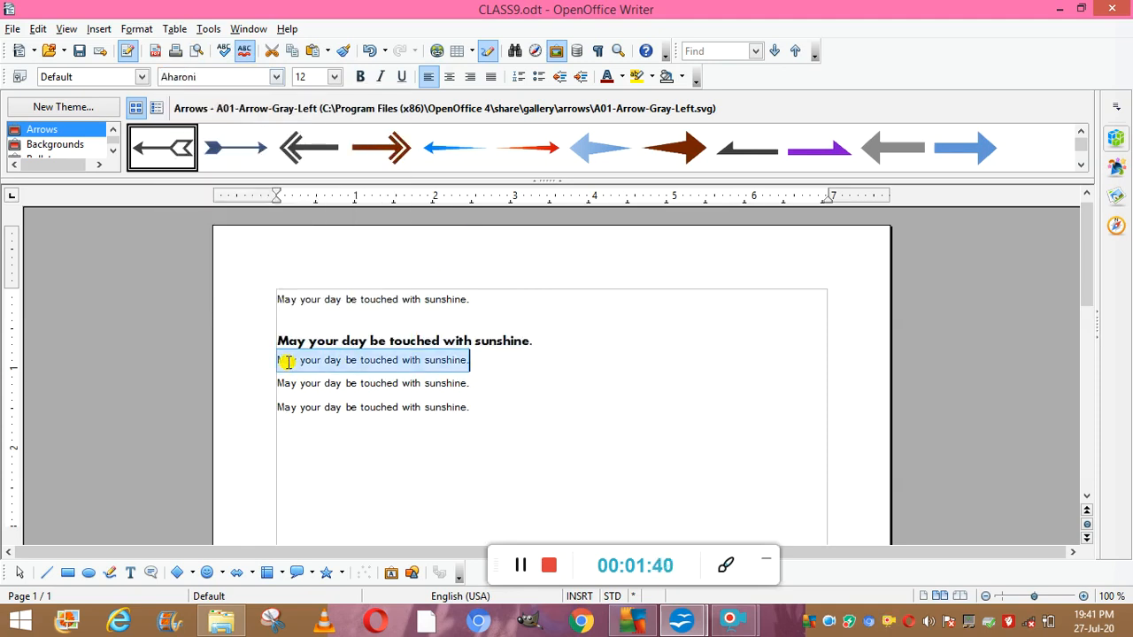
pyautogui.click(275, 78)
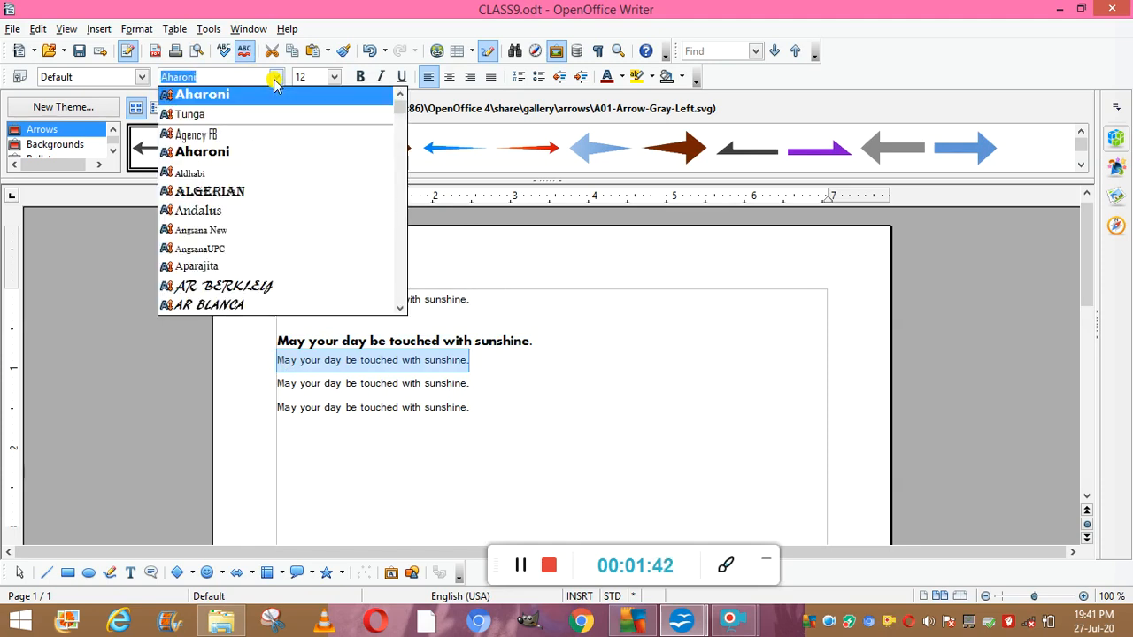
pyautogui.click(222, 265)
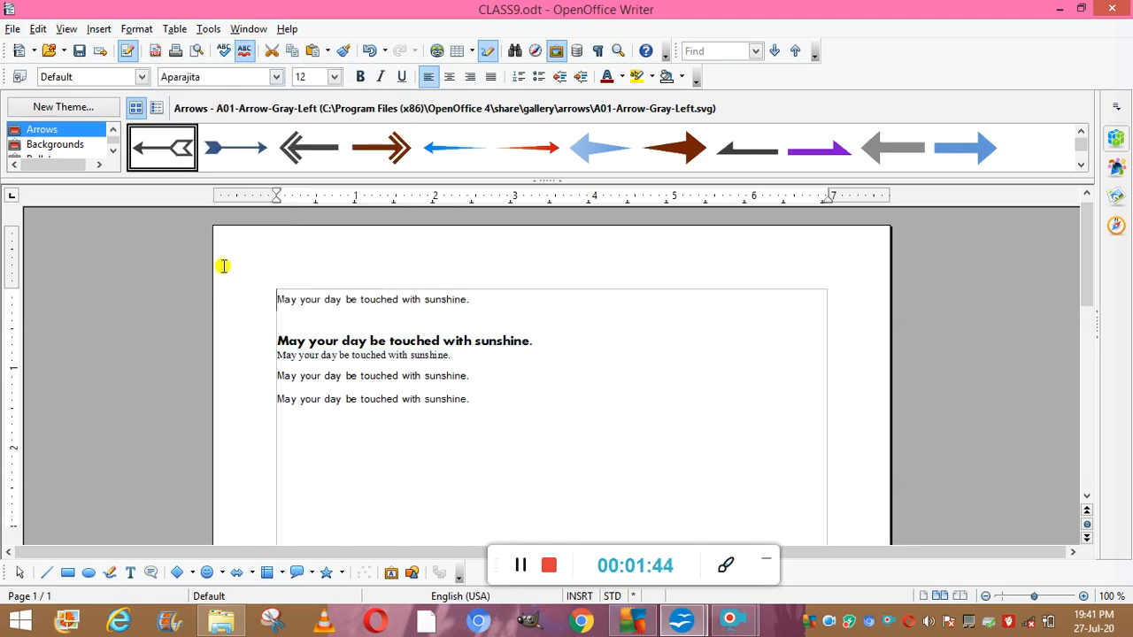
# Set the font of the third pasted sentence to AR BERKLEY
pyautogui.tripleClick(285, 373)
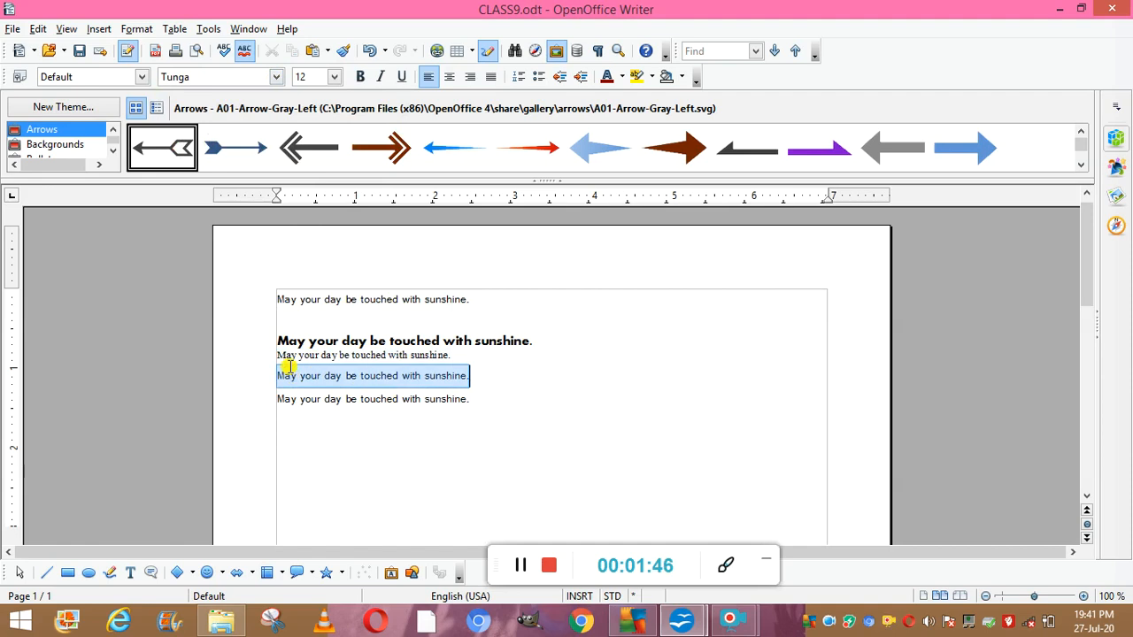
pyautogui.click(276, 77)
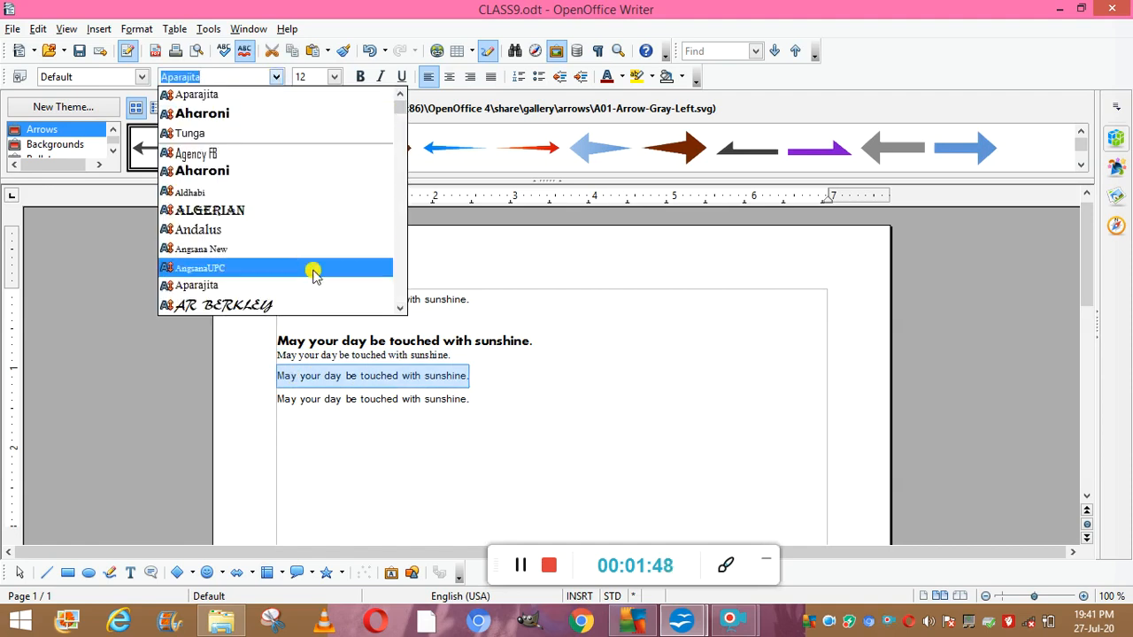
pyautogui.click(327, 301)
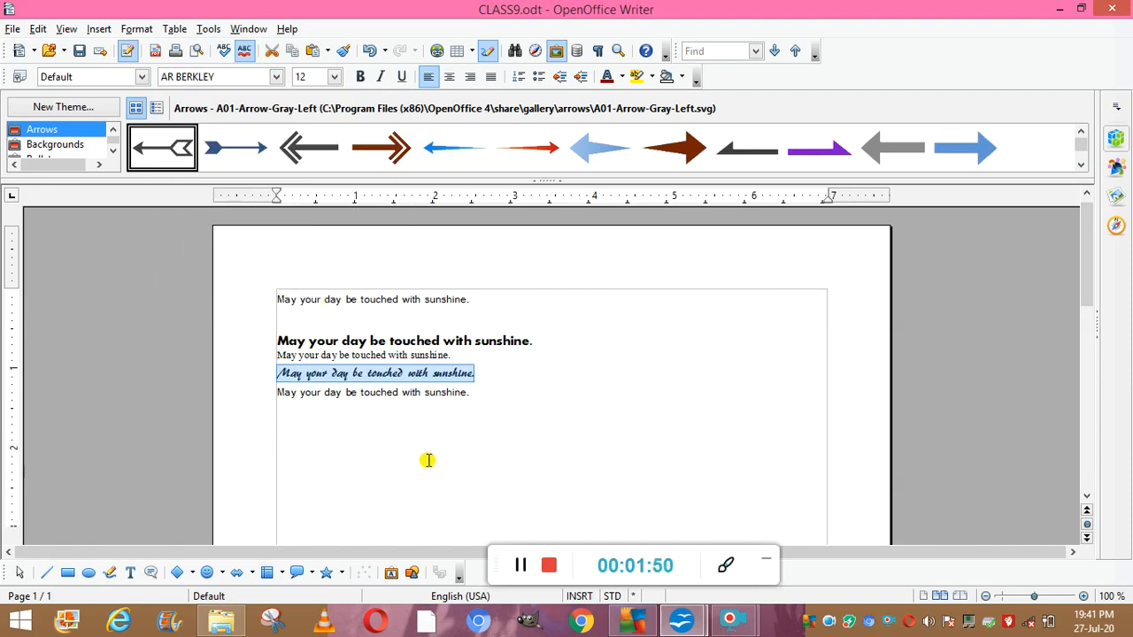
# Set the font of the last pasted sentence to AR CHRISTY and deselect it
pyautogui.tripleClick(289, 392)
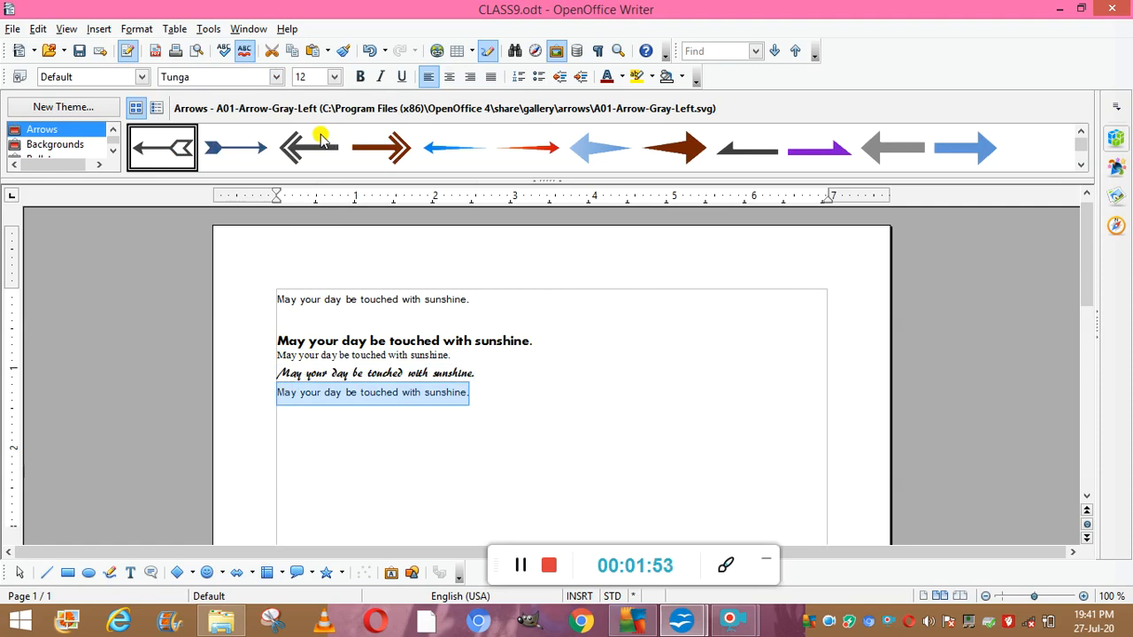
pyautogui.click(276, 77)
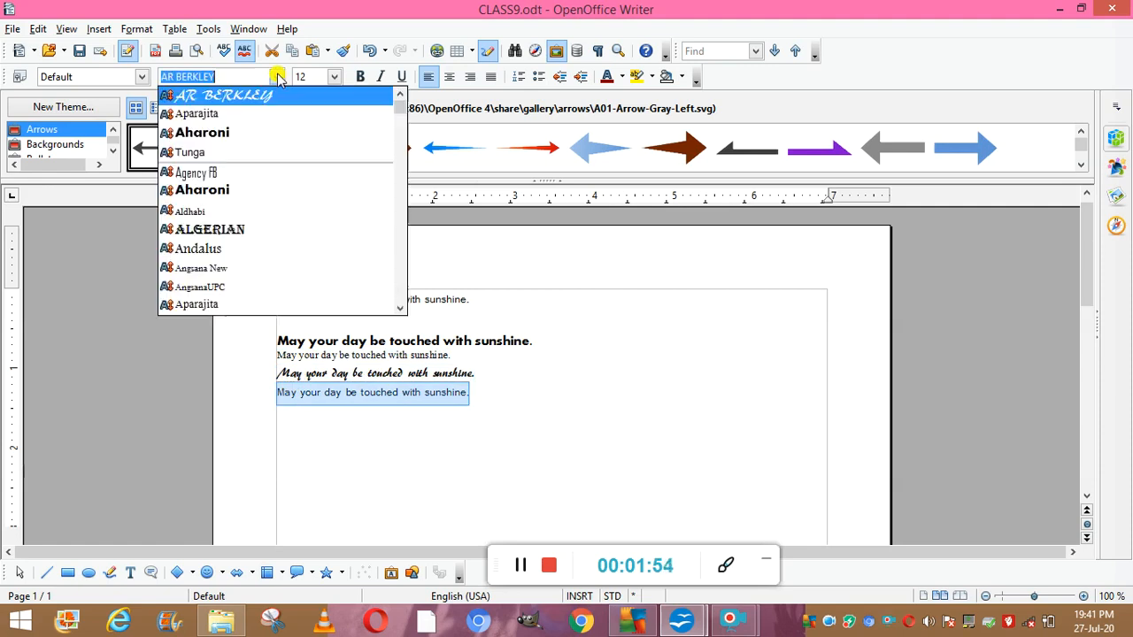
pyautogui.click(400, 308)
pyautogui.click(403, 309)
pyautogui.click(403, 309)
pyautogui.click(402, 310)
pyautogui.click(402, 309)
pyautogui.click(239, 230)
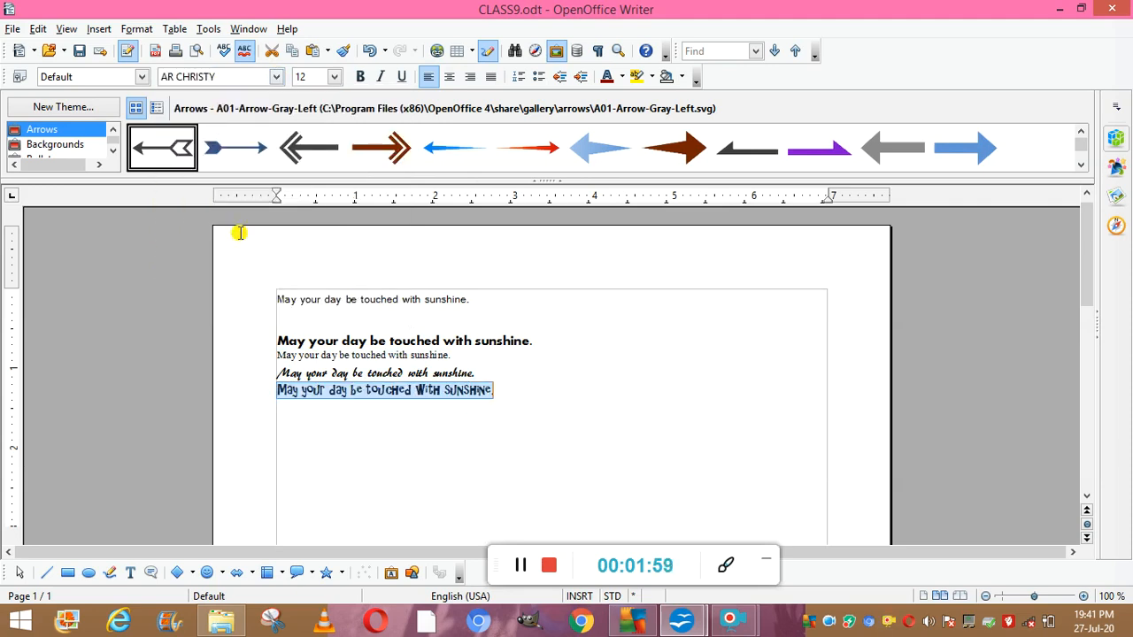
pyautogui.click(418, 316)
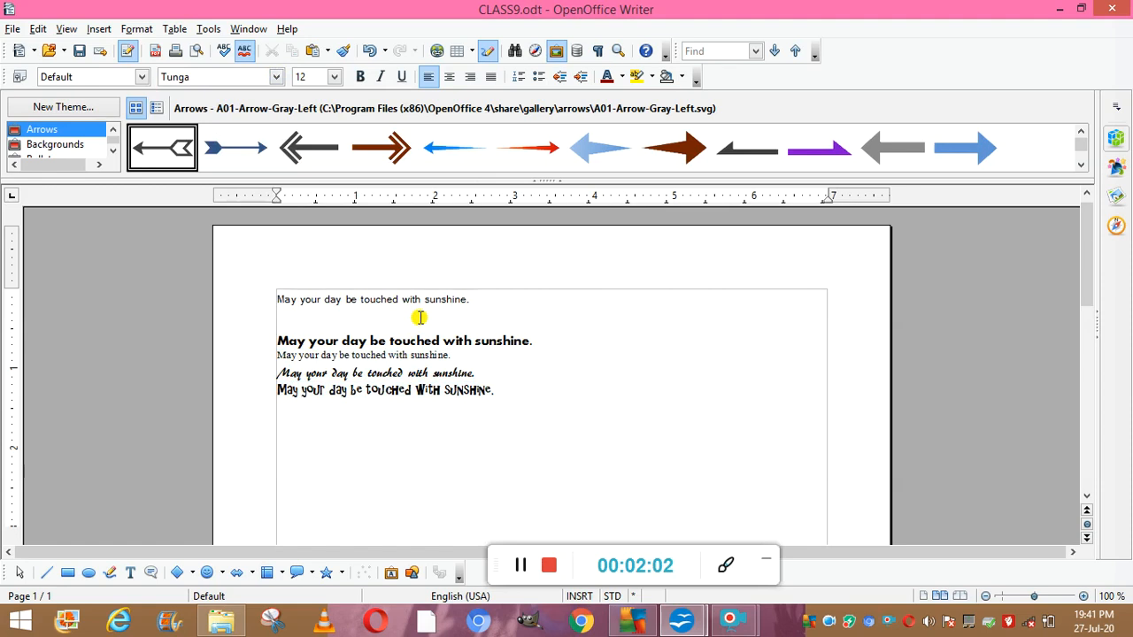
# Insert a blank line after each of the Aharoni, Aparajita and AR BERKLEY sentences
pyautogui.click(533, 343)
pyautogui.press('Return')
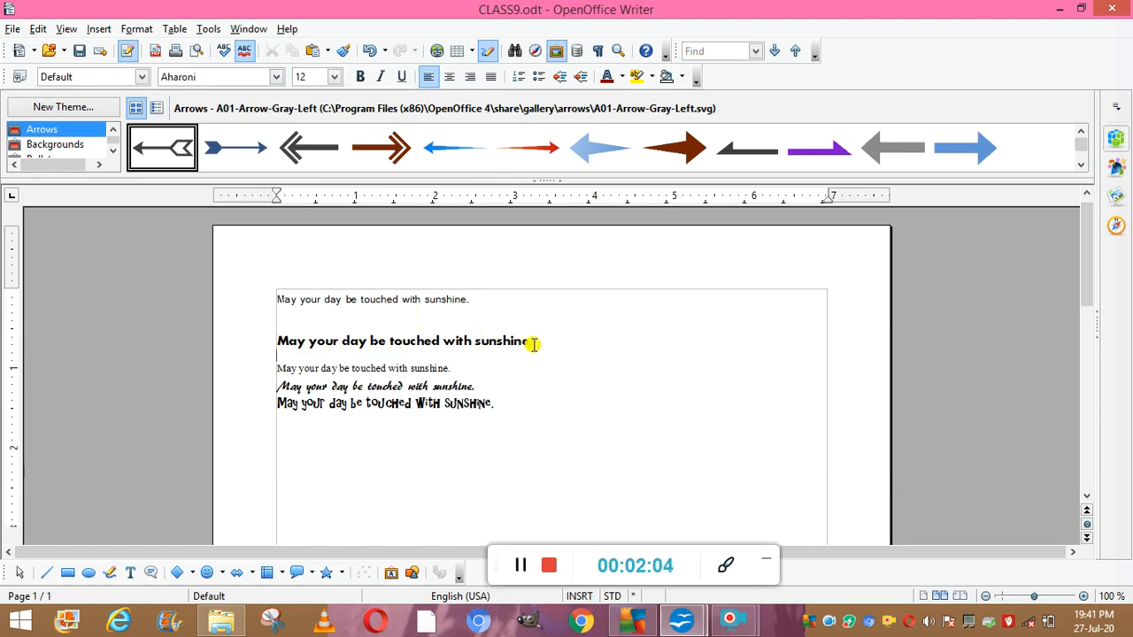
pyautogui.click(455, 369)
pyautogui.press('Return')
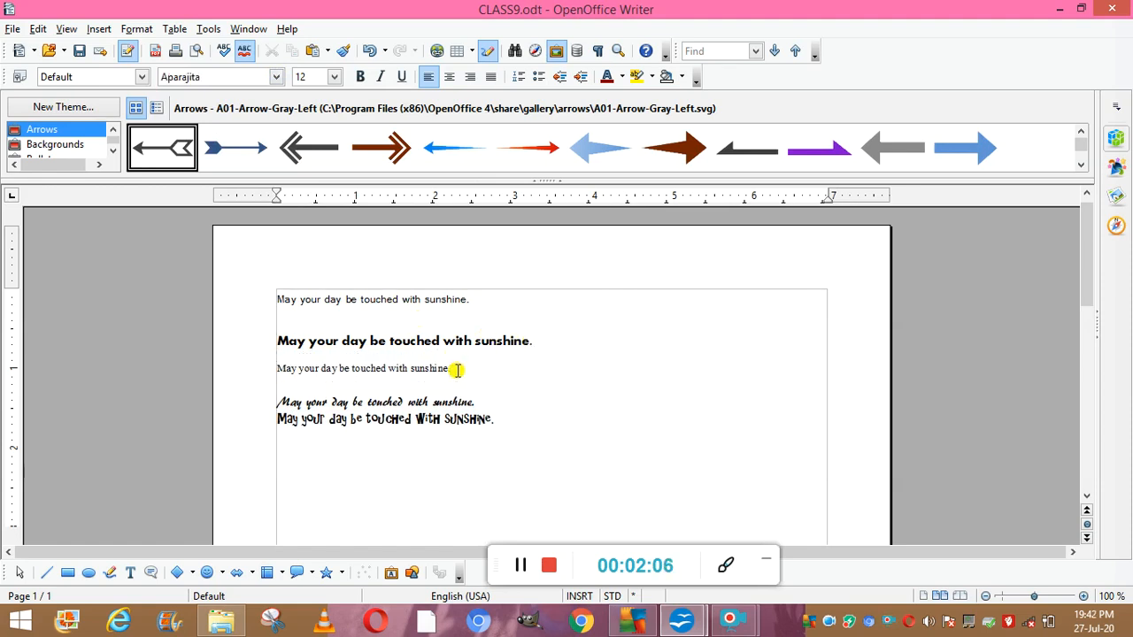
pyautogui.click(479, 402)
pyautogui.press('Return')
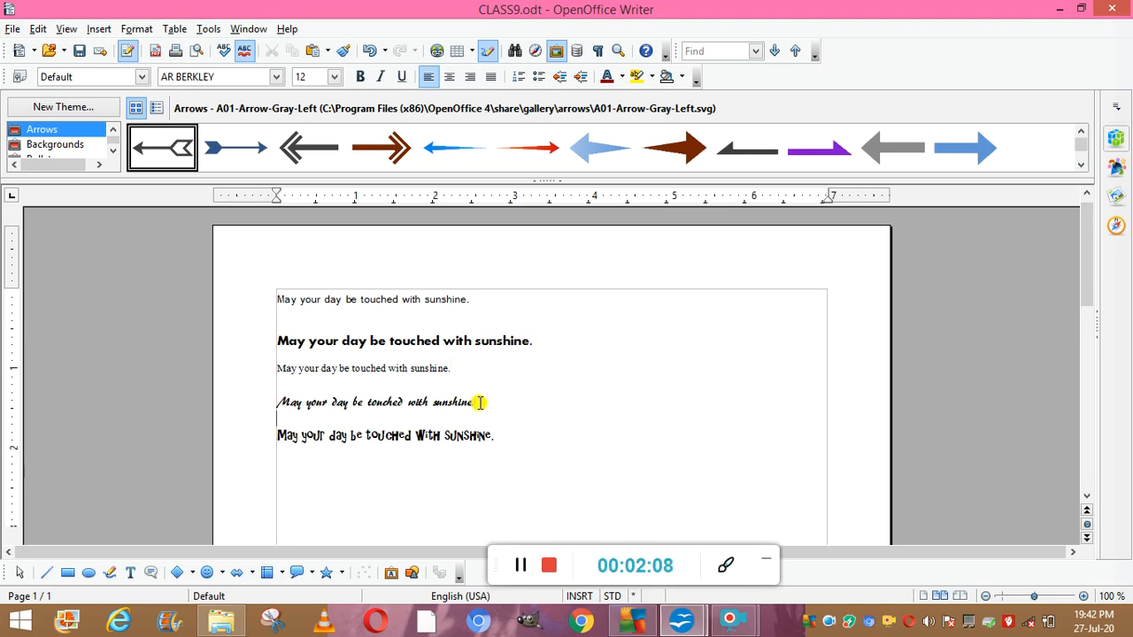
pyautogui.click(522, 562)
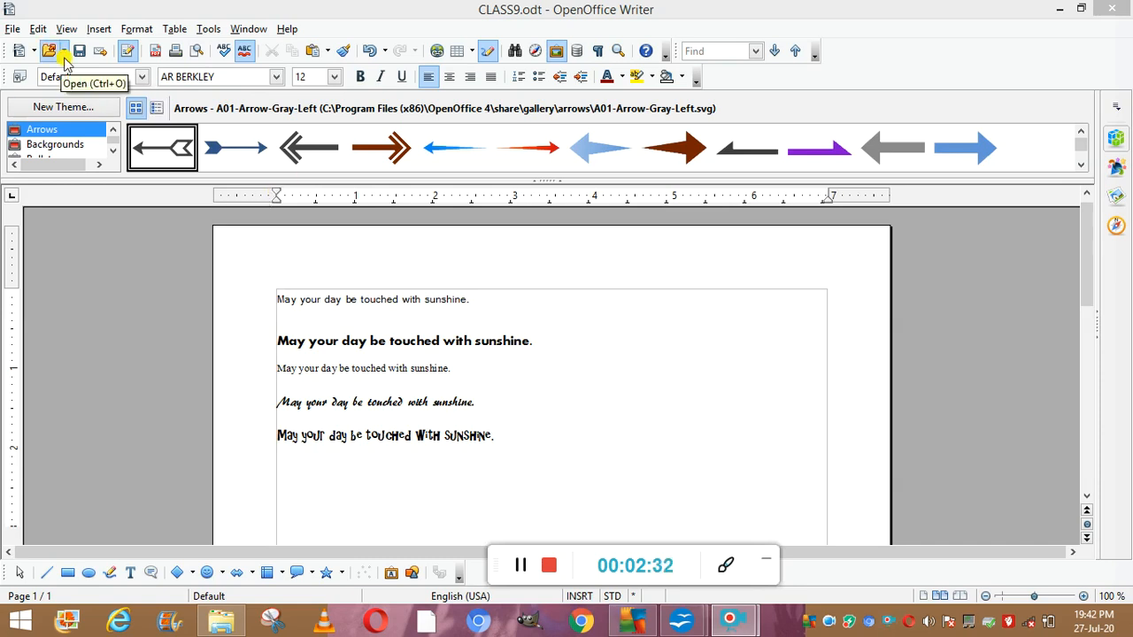
# Open the character formatting of the first sentence and choose the Times New Roman font
pyautogui.tripleClick(283, 298)
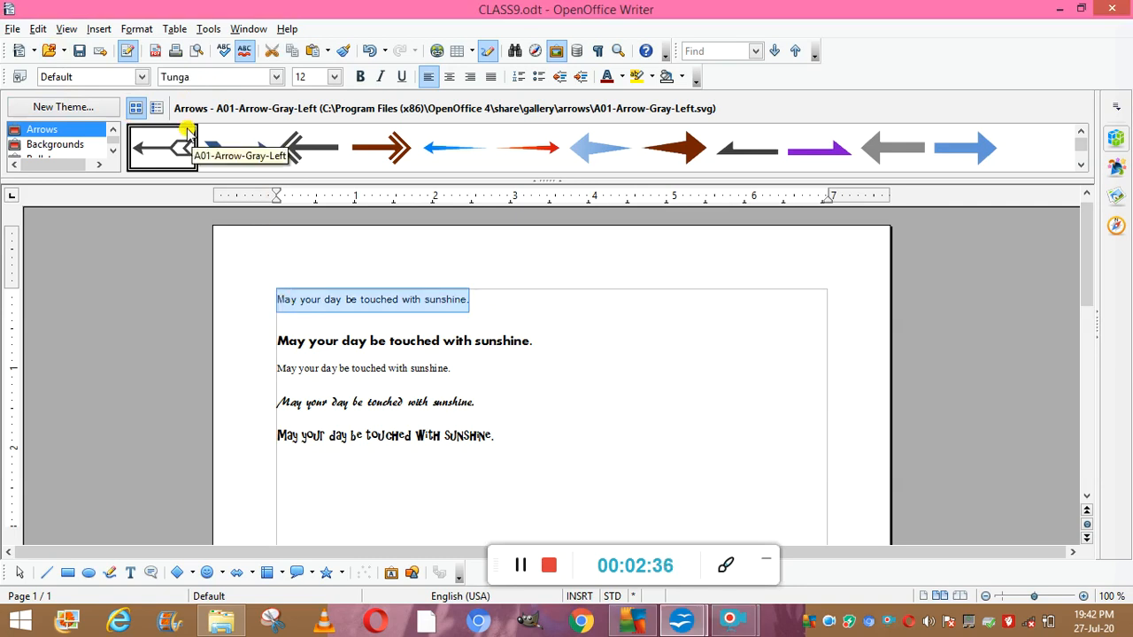
pyautogui.click(139, 29)
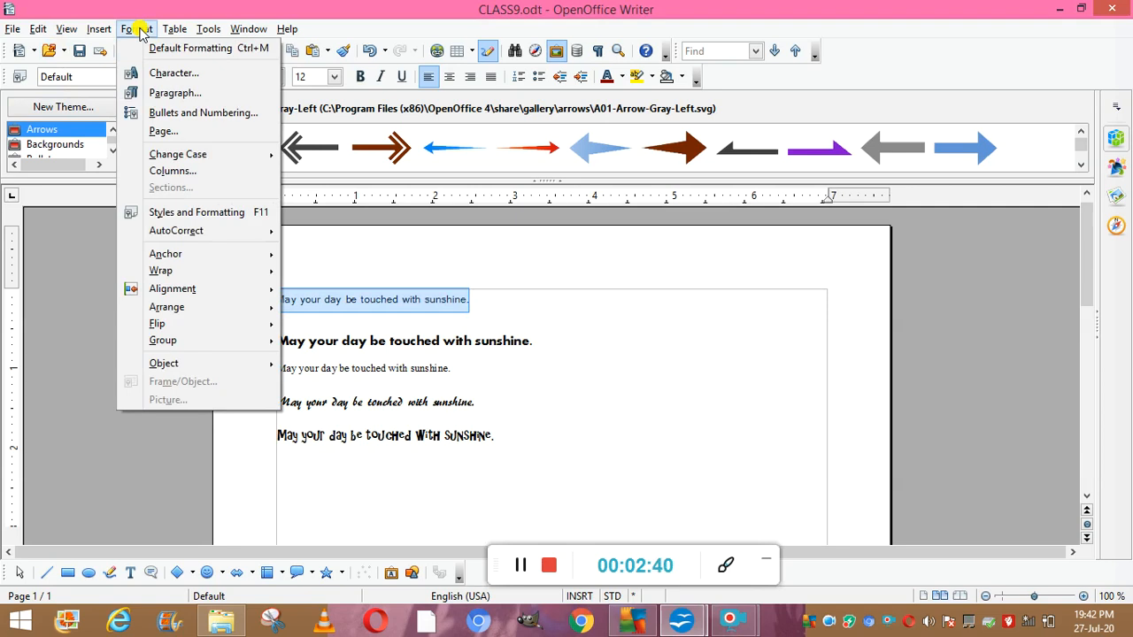
pyautogui.click(176, 77)
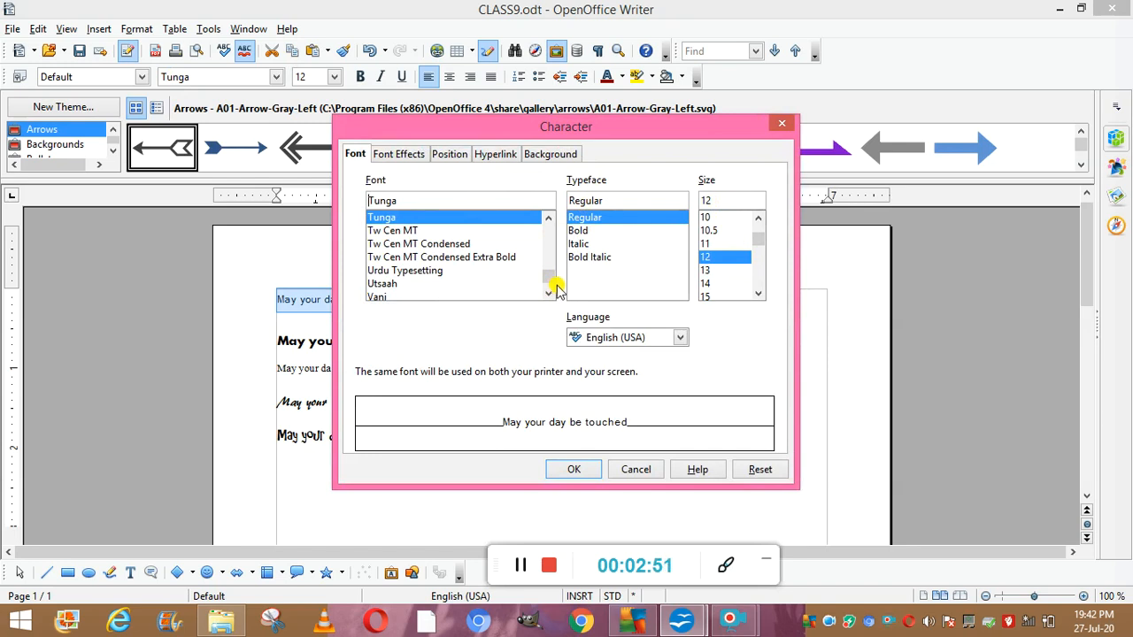
pyautogui.click(548, 219)
pyautogui.scroll(5, 546, 218)
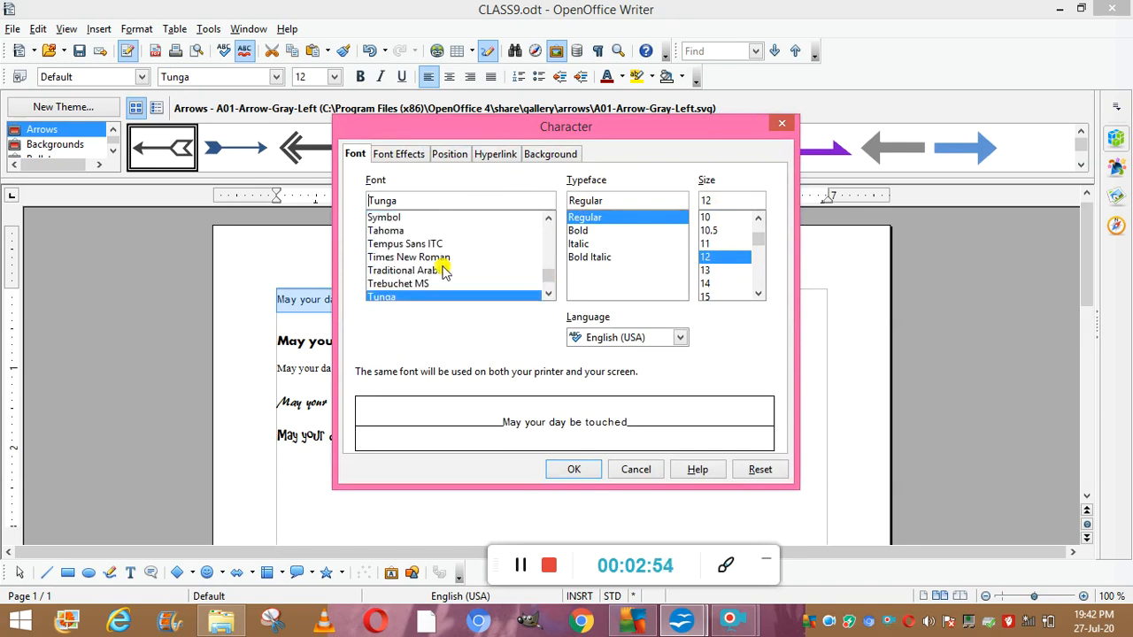
pyautogui.click(435, 258)
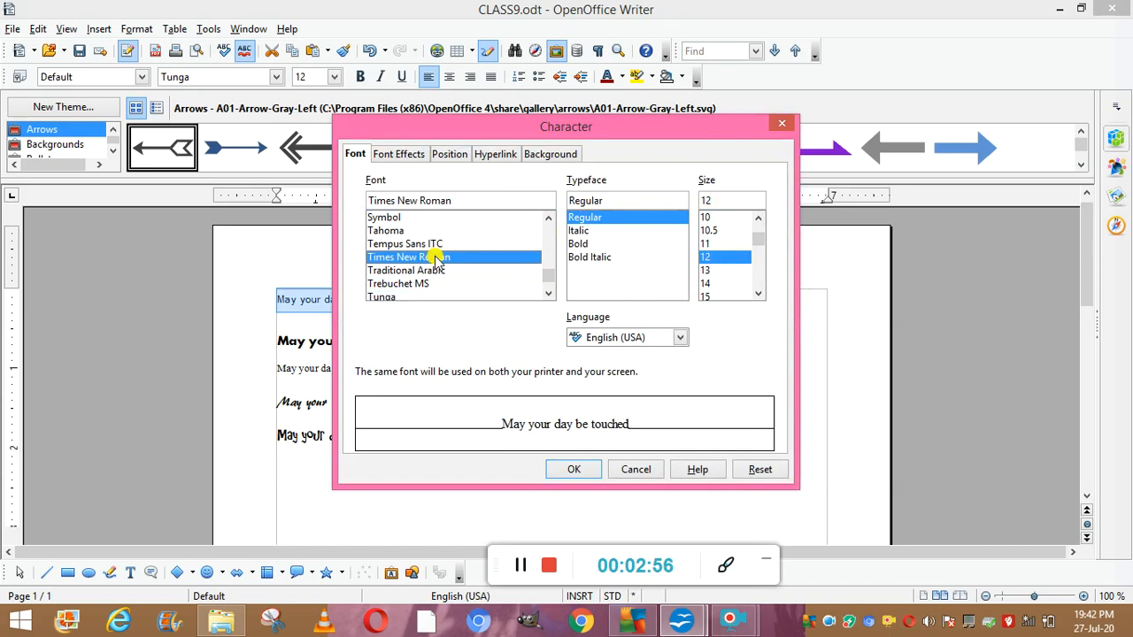
# Choose the Italic typeface and font size 18 for the first sentence
pyautogui.click(584, 231)
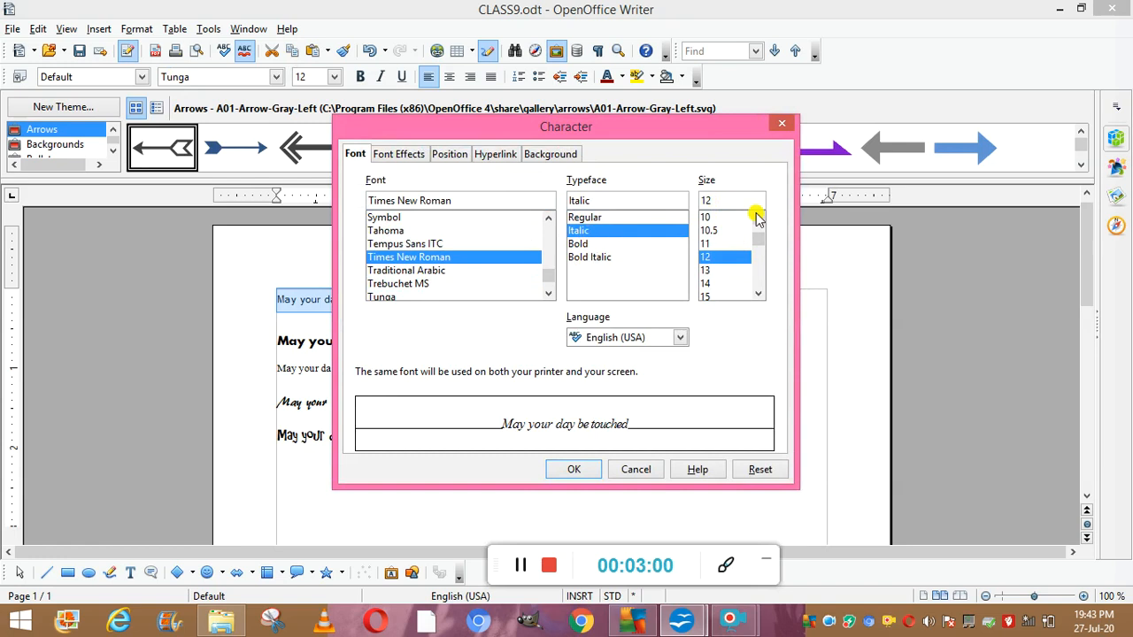
pyautogui.click(758, 294)
pyautogui.click(758, 294)
pyautogui.click(758, 293)
pyautogui.click(708, 270)
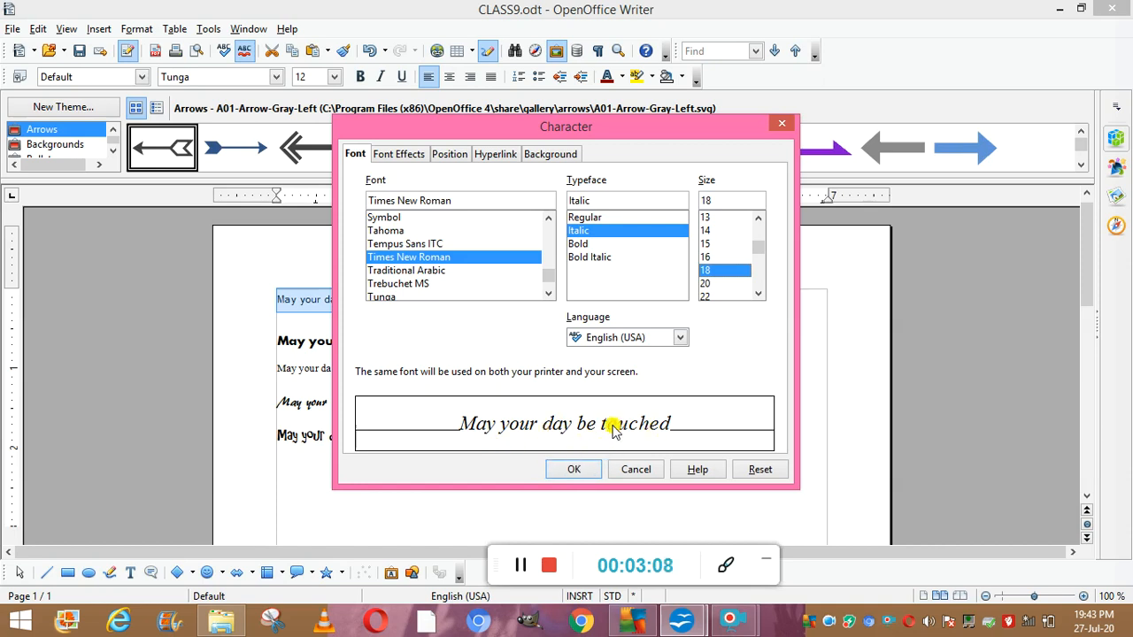
# Apply the chosen character formatting to the first sentence and deselect it
pyautogui.click(593, 469)
pyautogui.click(634, 333)
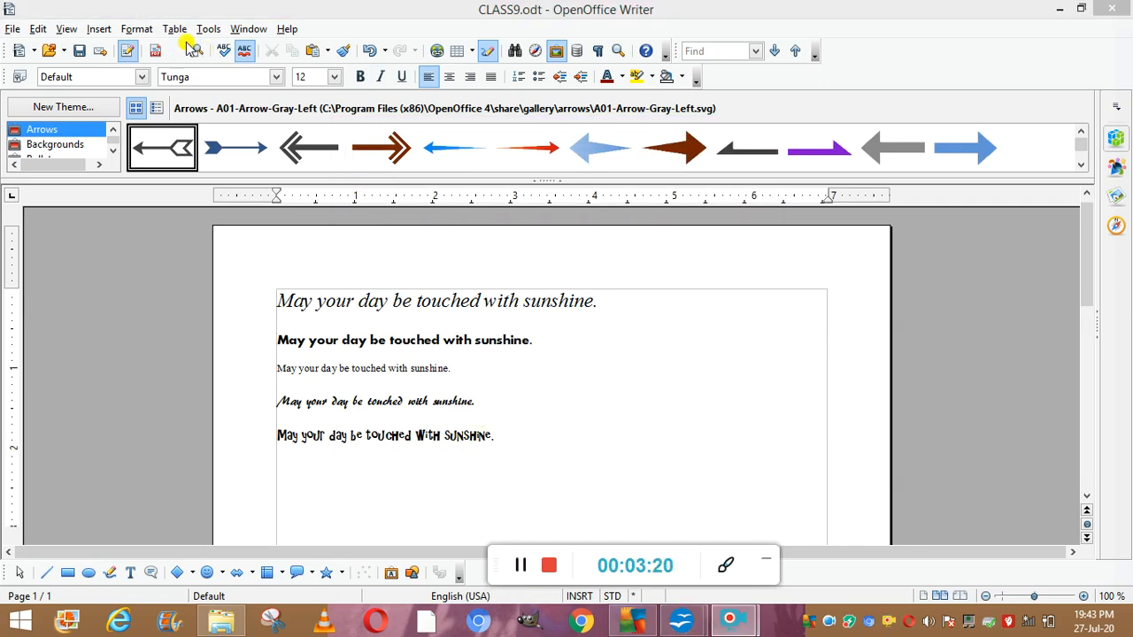
pyautogui.click(128, 32)
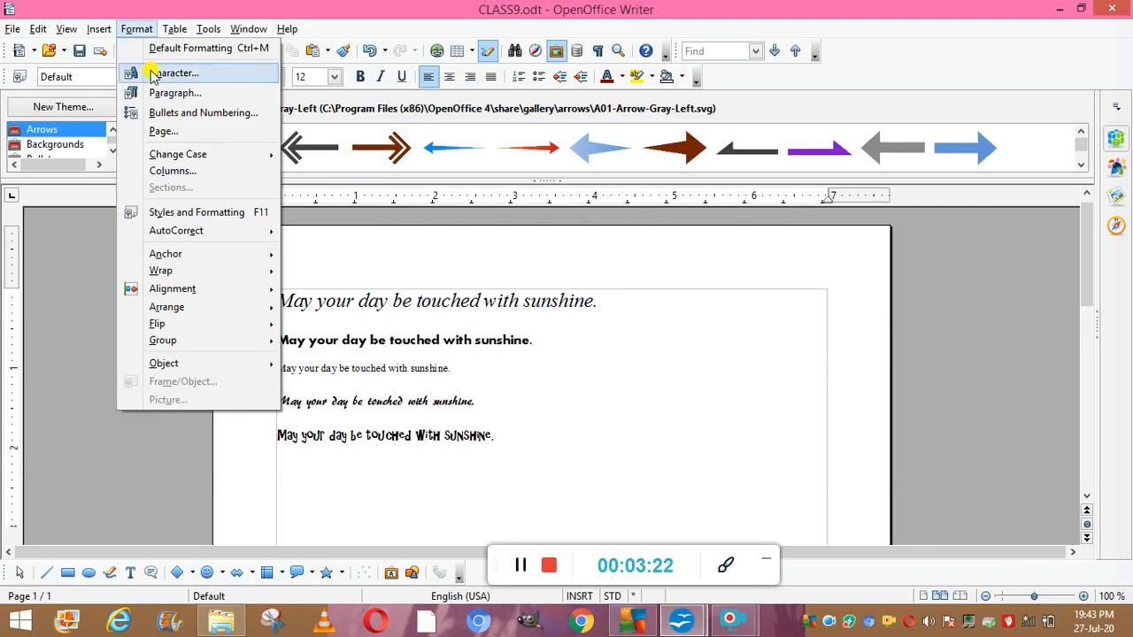
pyautogui.click(488, 233)
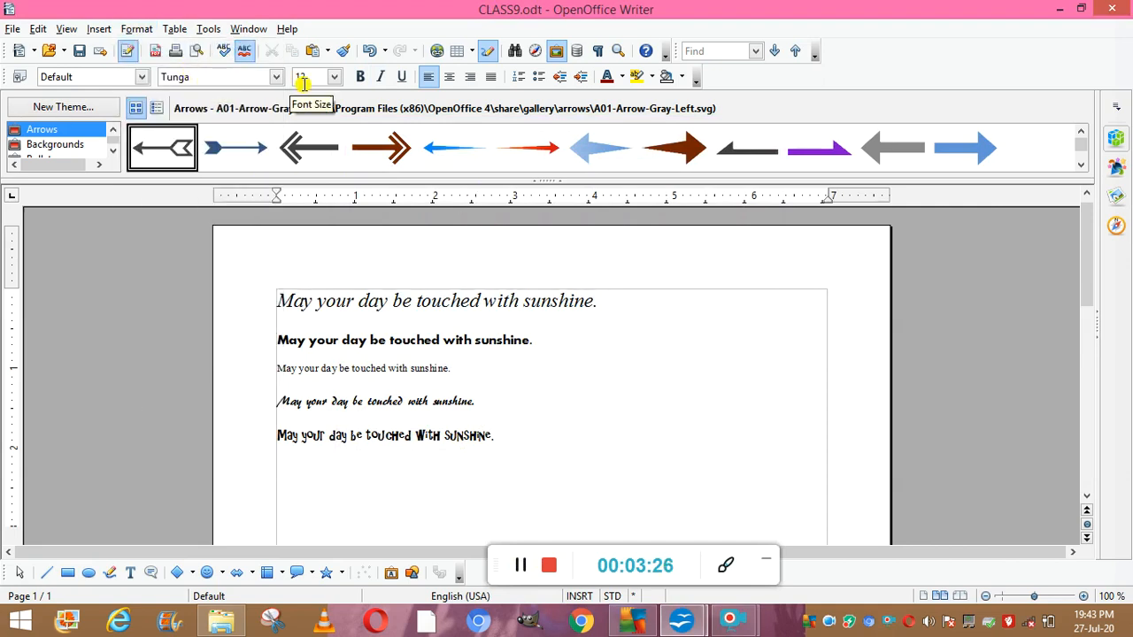
pyautogui.click(520, 569)
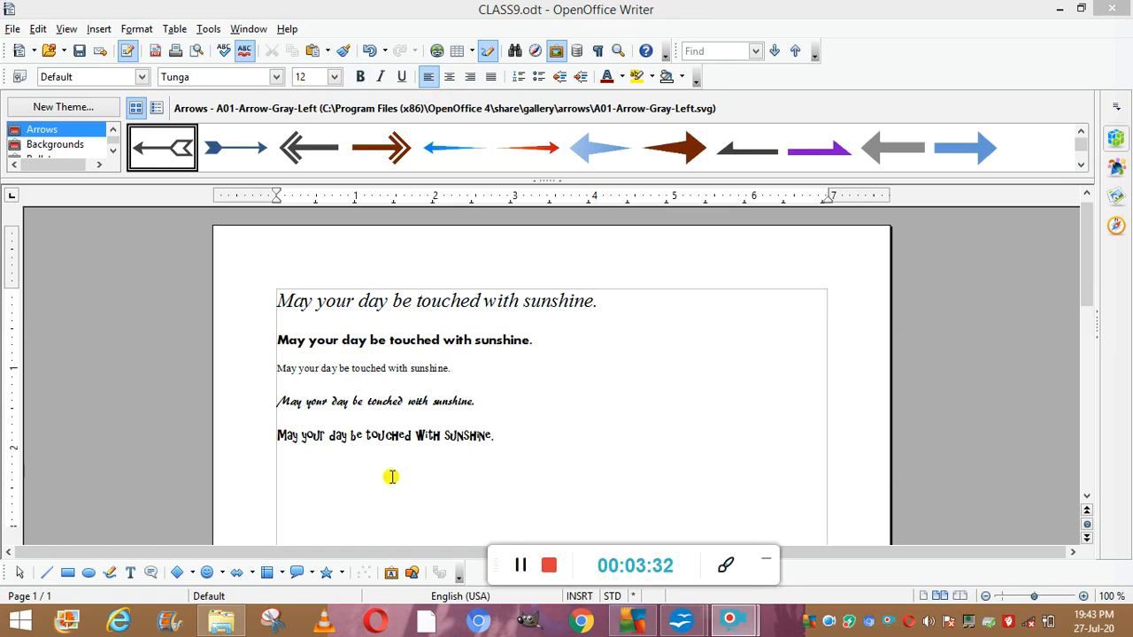
# Select the whole second sentence and set its font color to Red in the character formatting
pyautogui.tripleClick(305, 371)
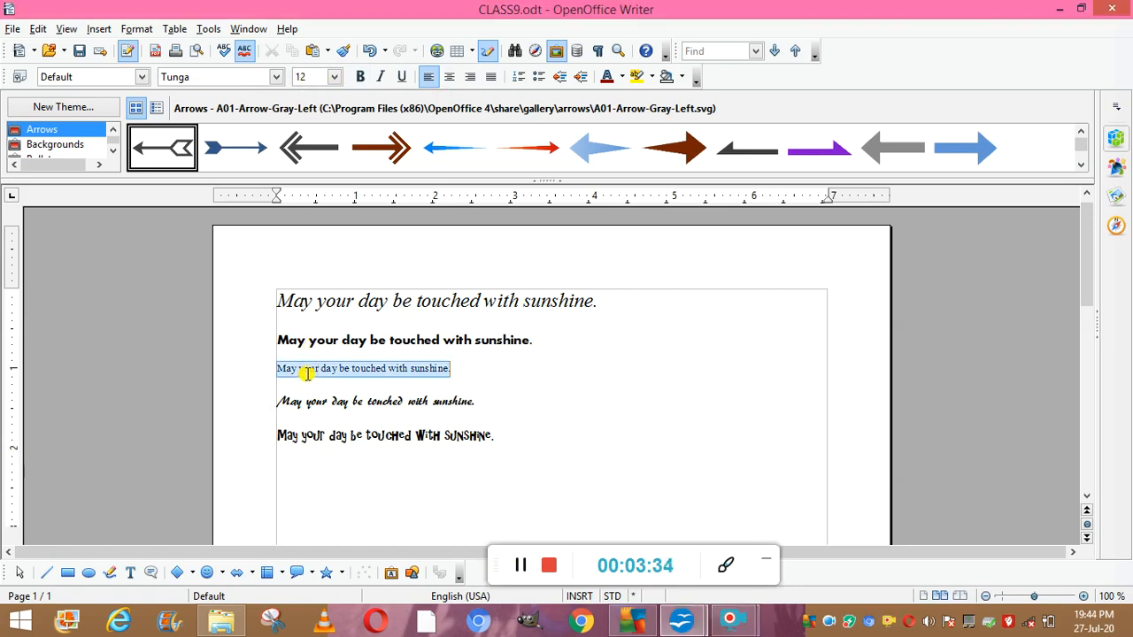
pyautogui.doubleClick(310, 342)
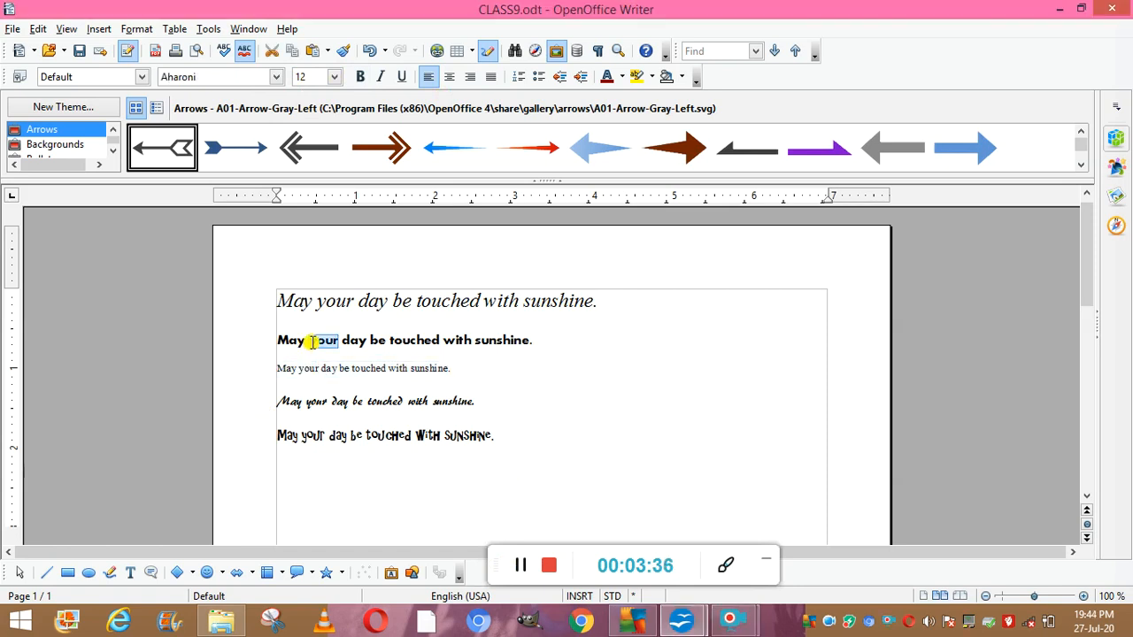
pyautogui.tripleClick(311, 342)
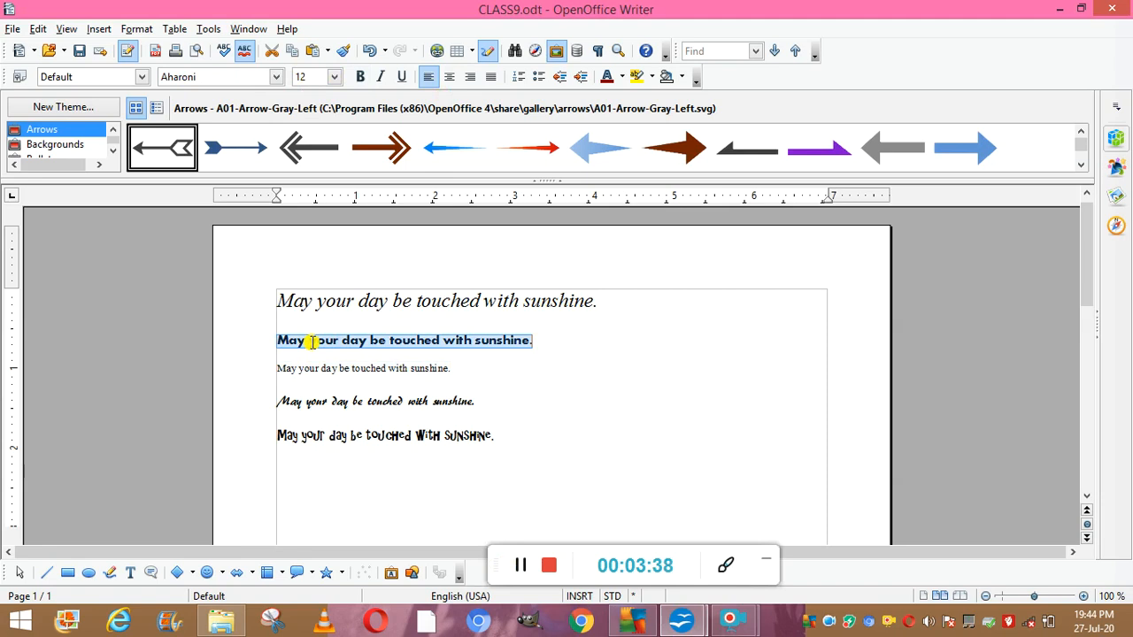
pyautogui.click(144, 30)
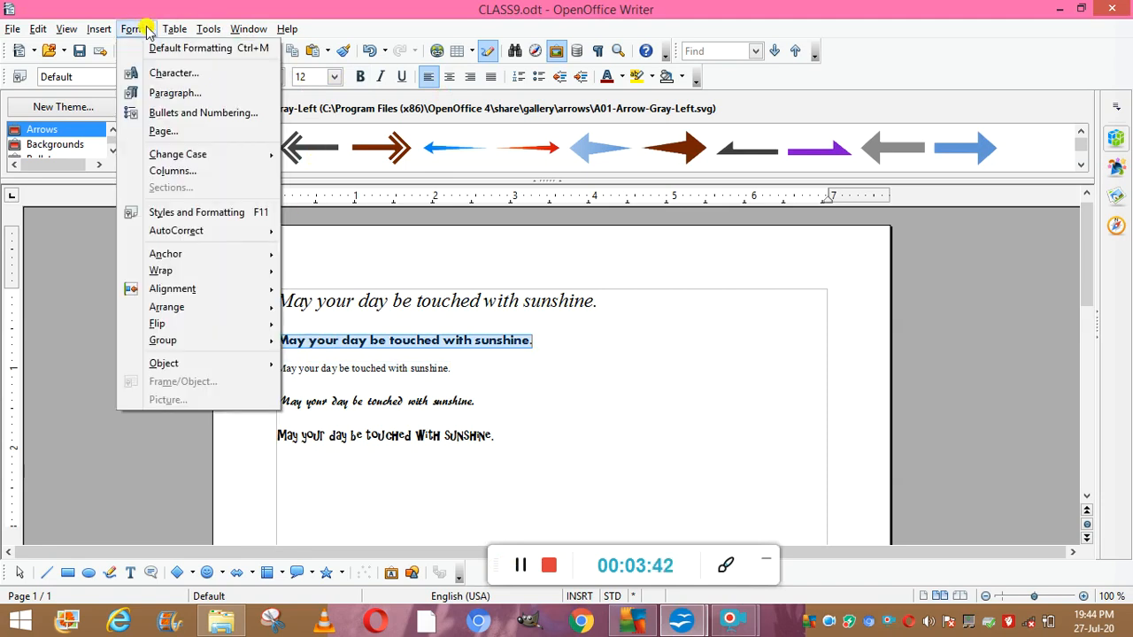
pyautogui.click(171, 74)
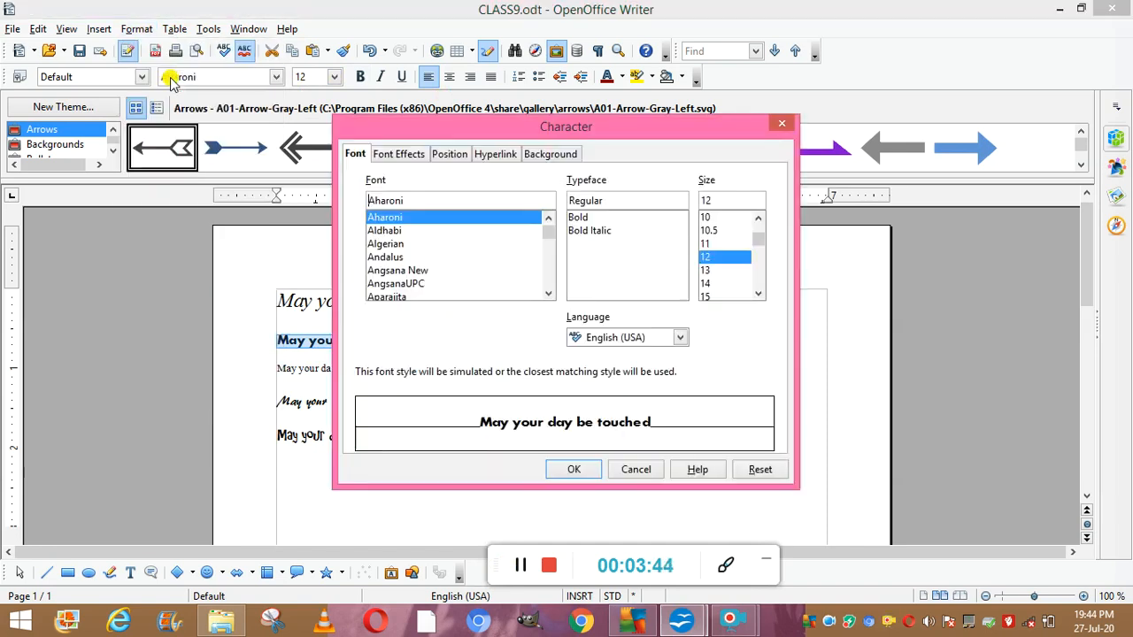
pyautogui.click(394, 156)
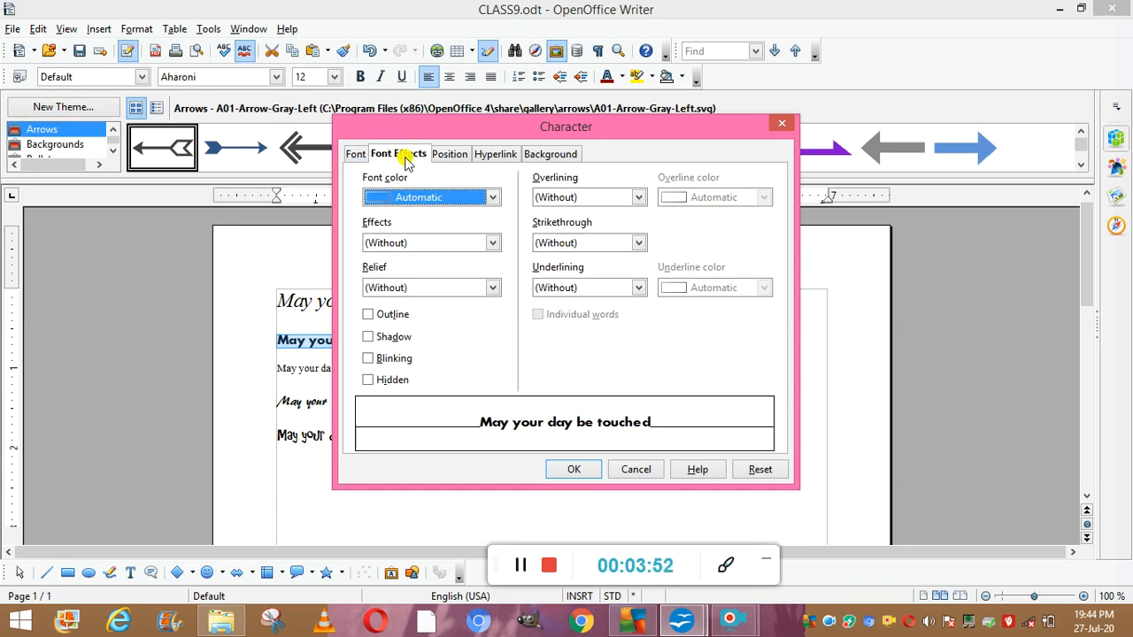
pyautogui.click(493, 197)
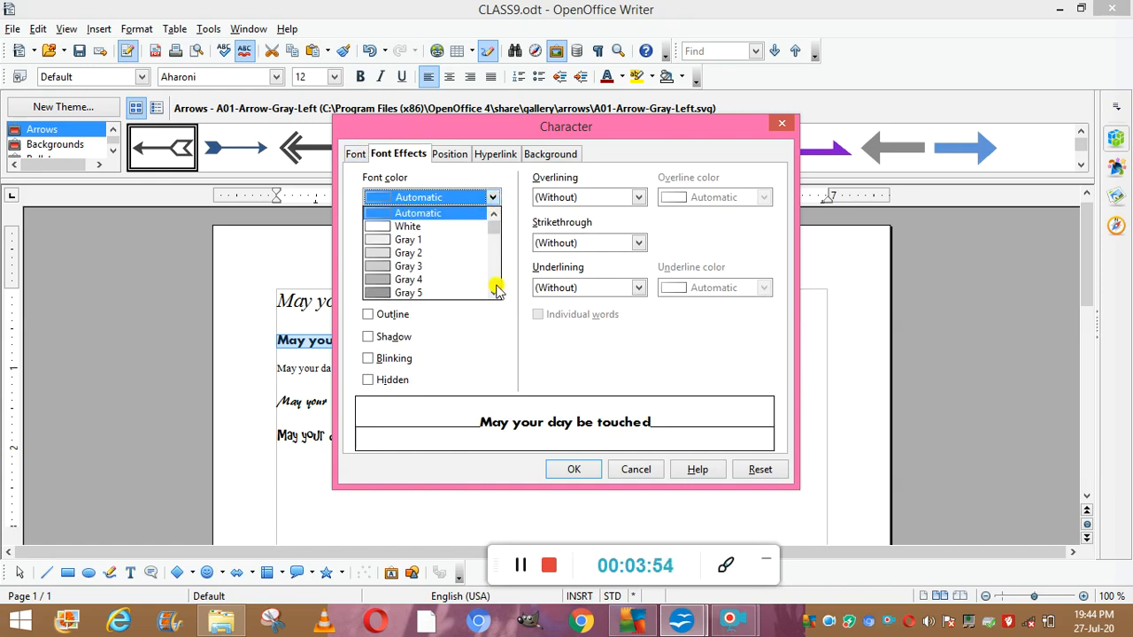
pyautogui.scroll(-3, 494, 292)
pyautogui.scroll(-2, 494, 294)
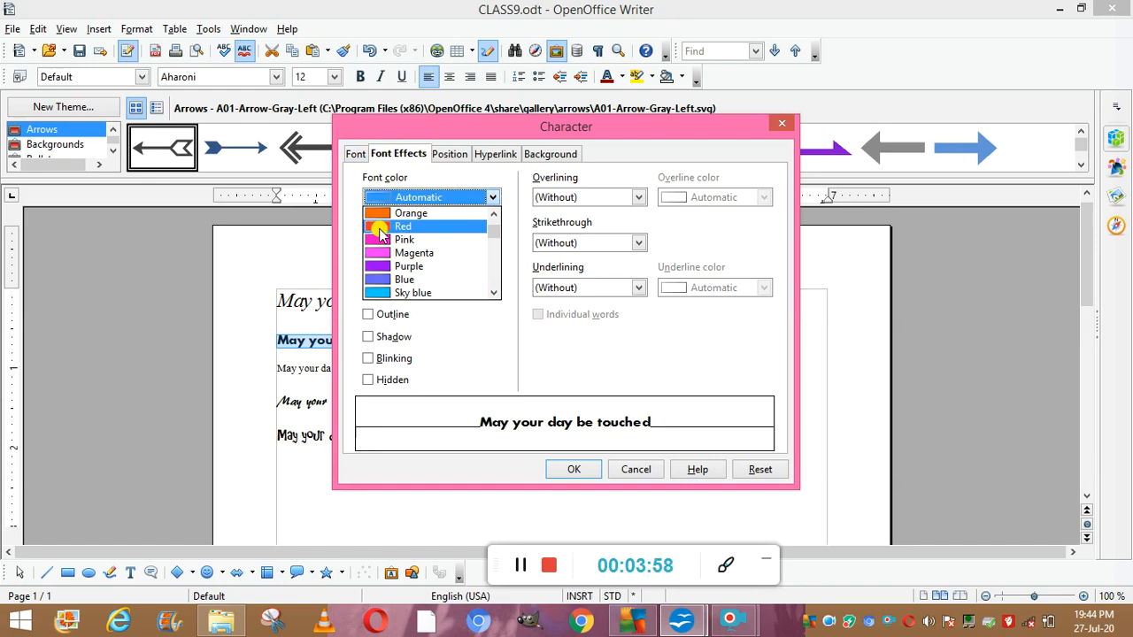
pyautogui.click(380, 226)
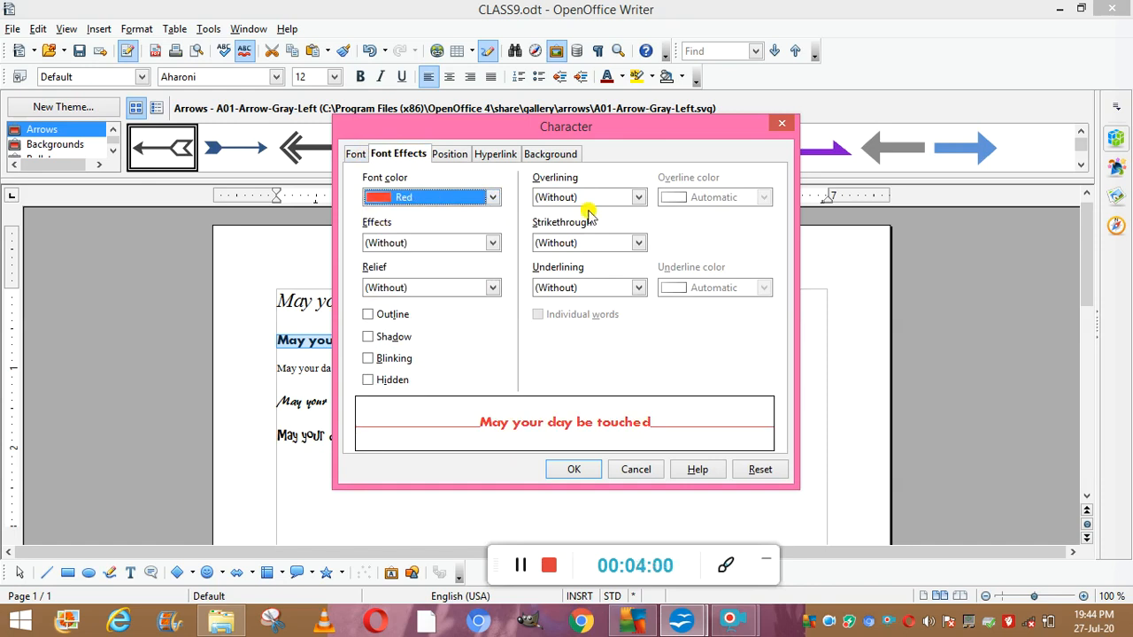
# Try the Lowercase and Small capitals effects on the second sentence
pyautogui.click(492, 244)
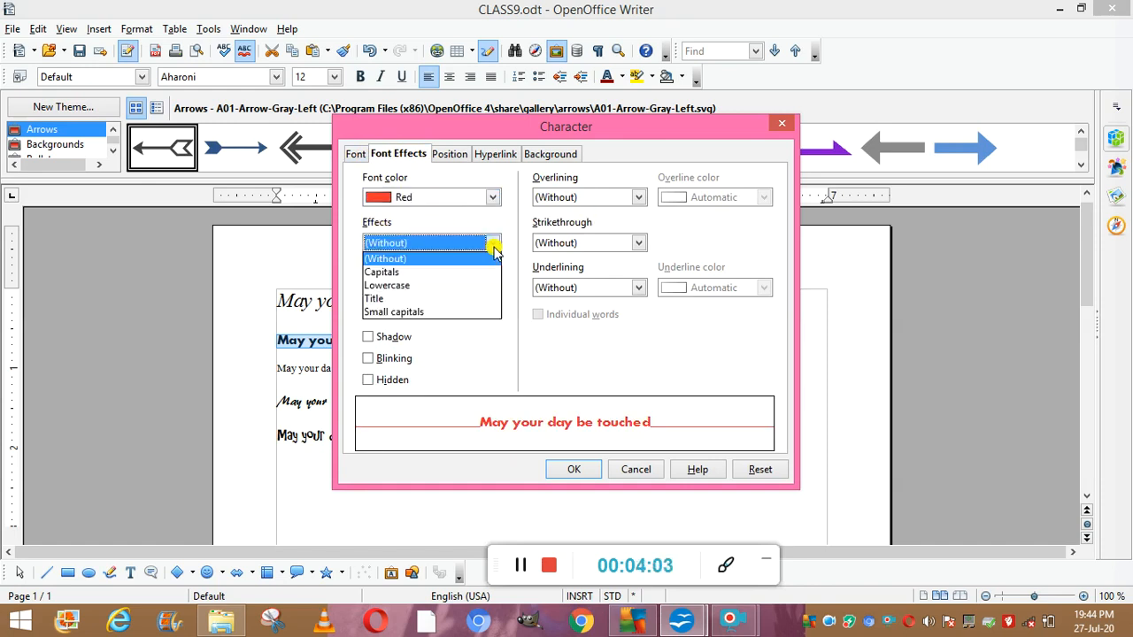
pyautogui.click(439, 287)
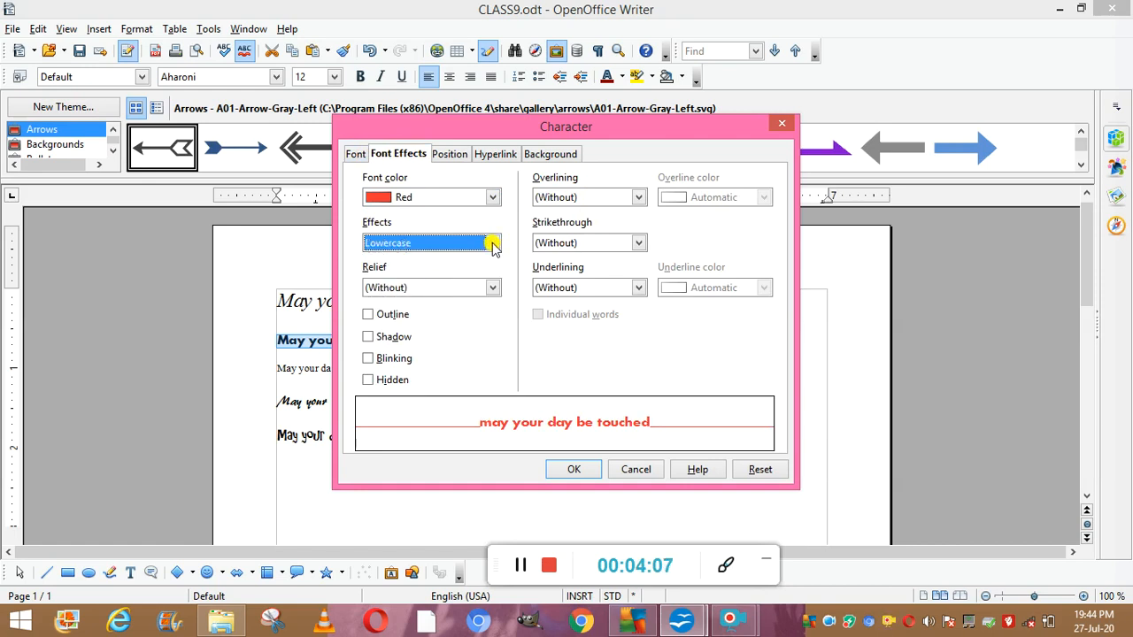
pyautogui.click(492, 244)
pyautogui.click(458, 311)
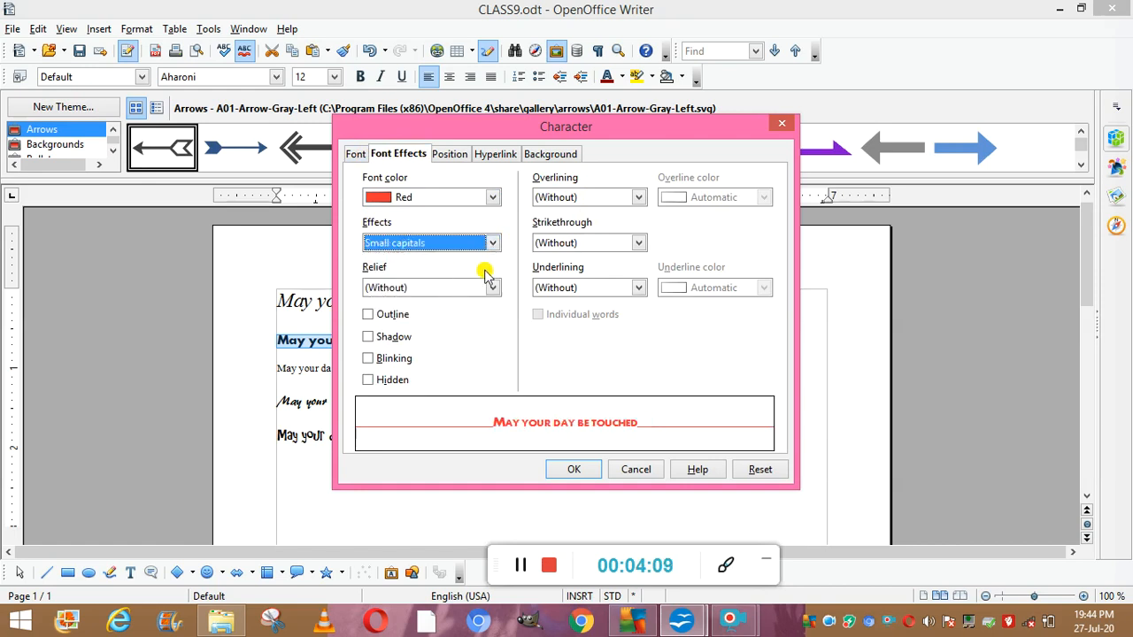
# Give the second sentence the Title effect and Embossed relief, apply the formatting and deselect it
pyautogui.click(491, 246)
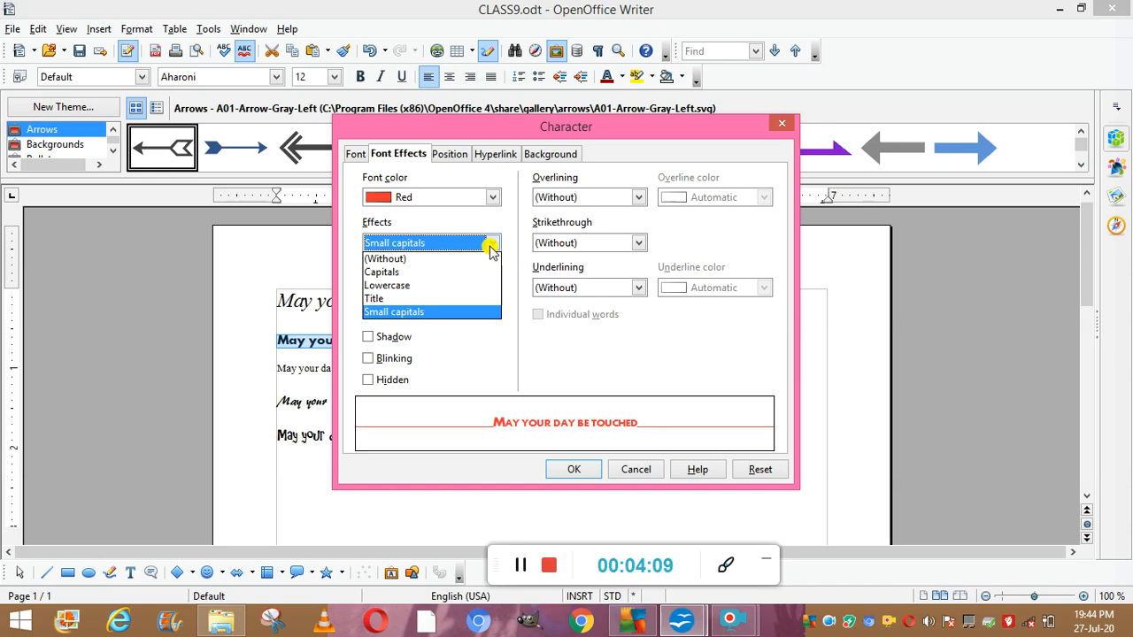
pyautogui.click(462, 299)
pyautogui.click(493, 287)
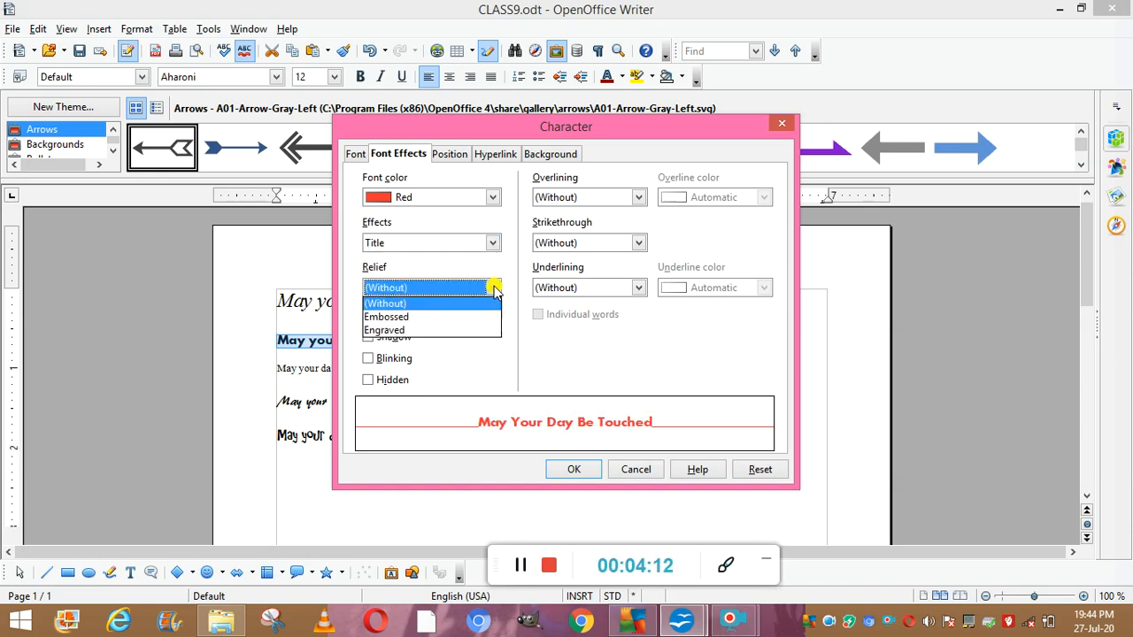
pyautogui.click(412, 318)
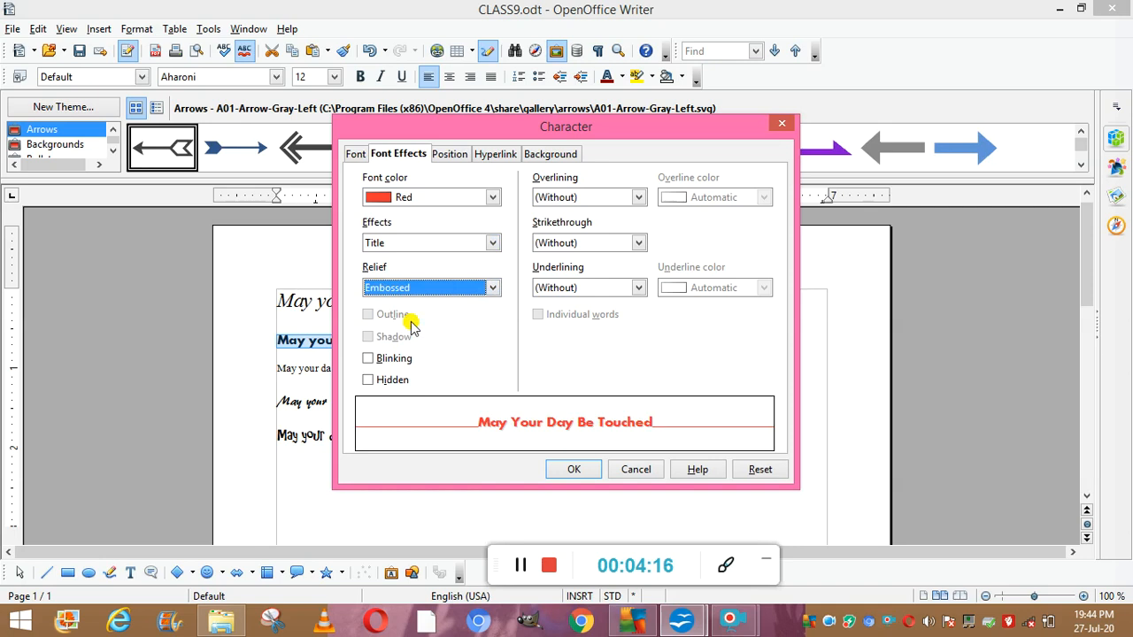
pyautogui.click(576, 467)
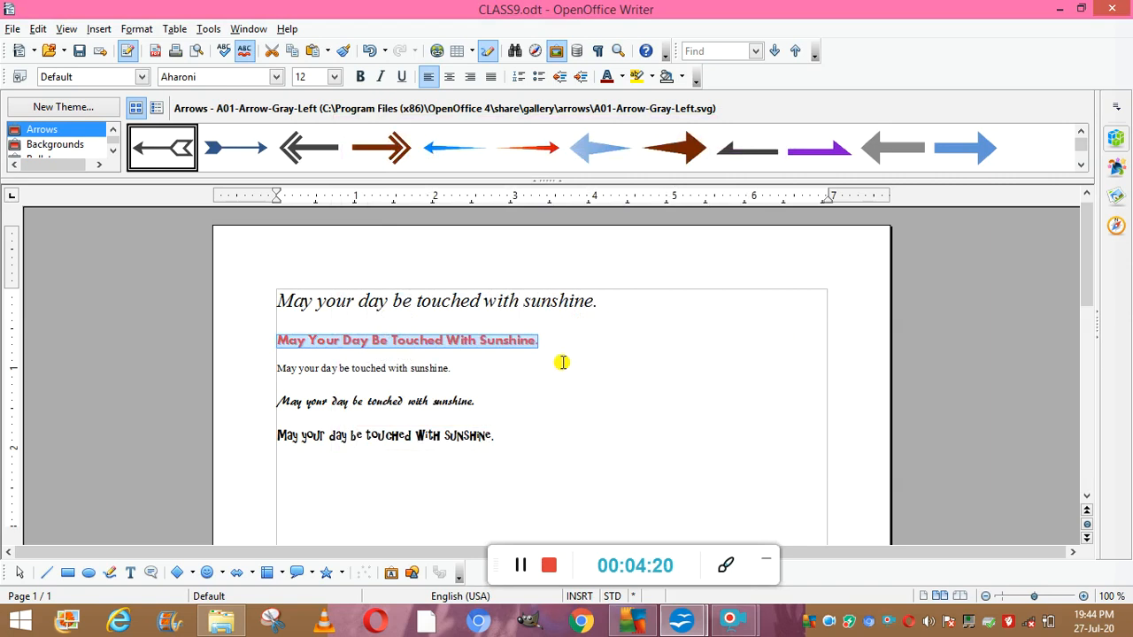
pyautogui.click(580, 365)
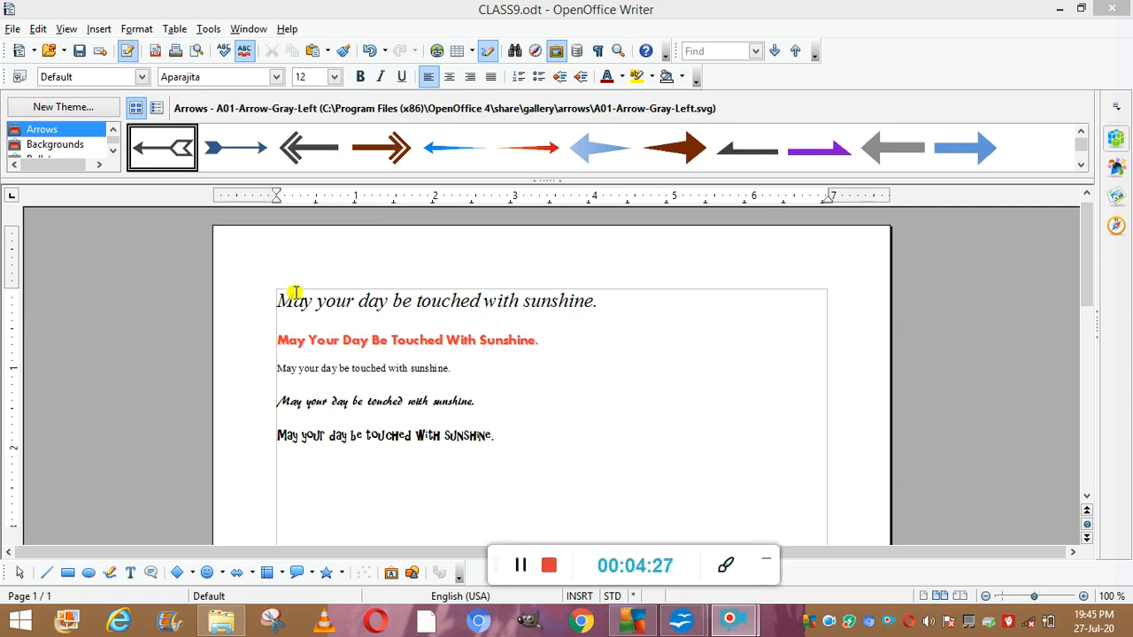
# Select the red second sentence again and enable the Blinking font effect in its character formatting
pyautogui.tripleClick(299, 339)
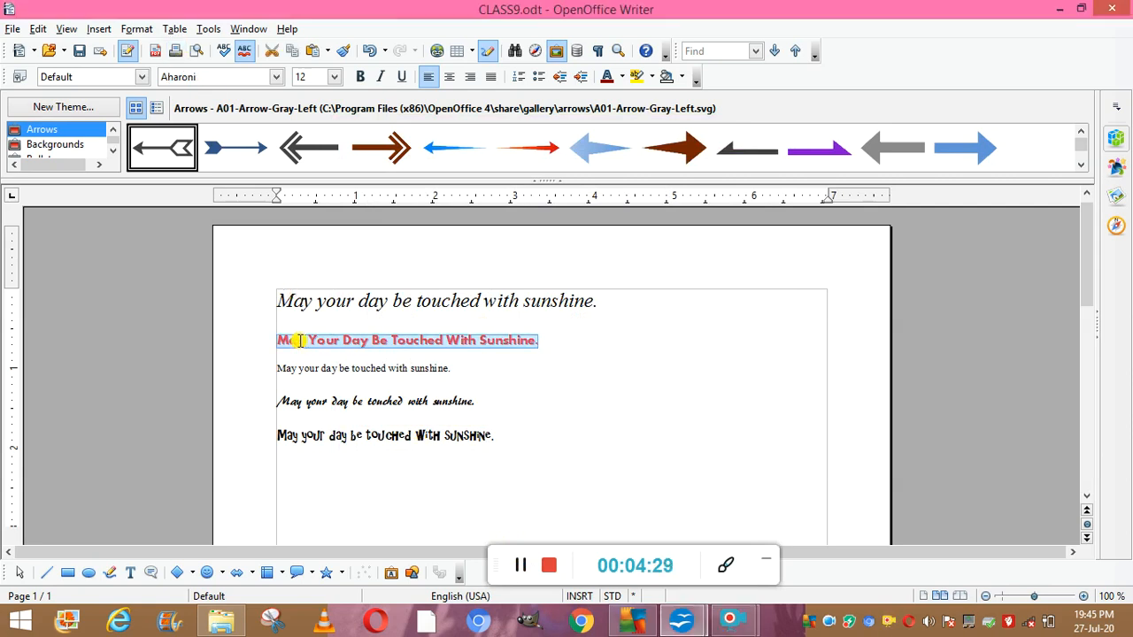
pyautogui.click(133, 29)
pyautogui.click(172, 75)
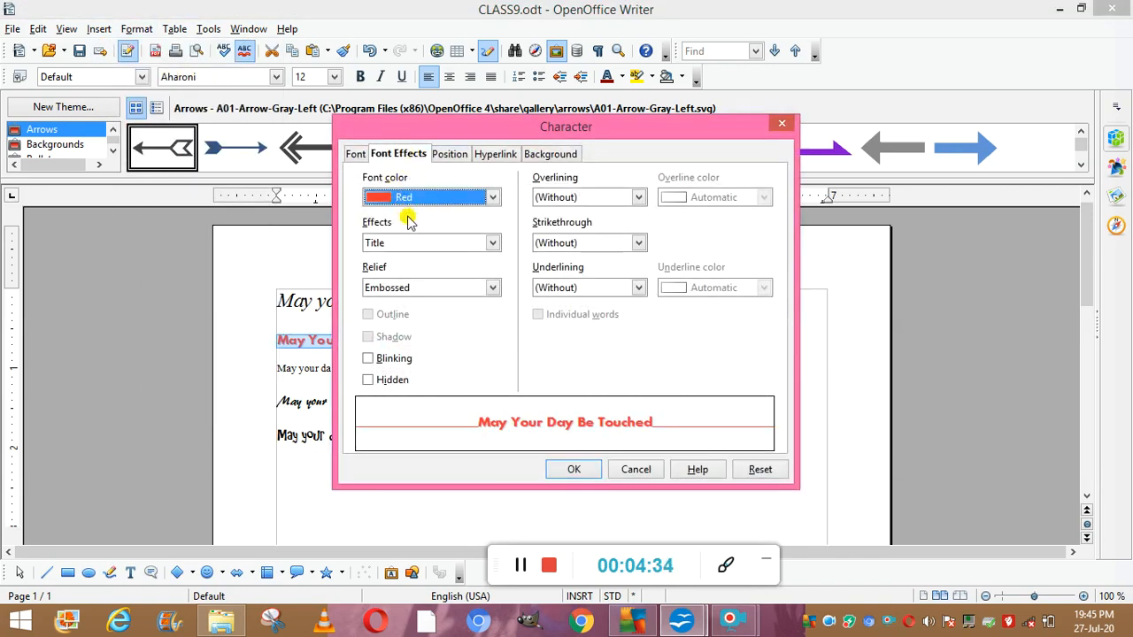
pyautogui.click(371, 359)
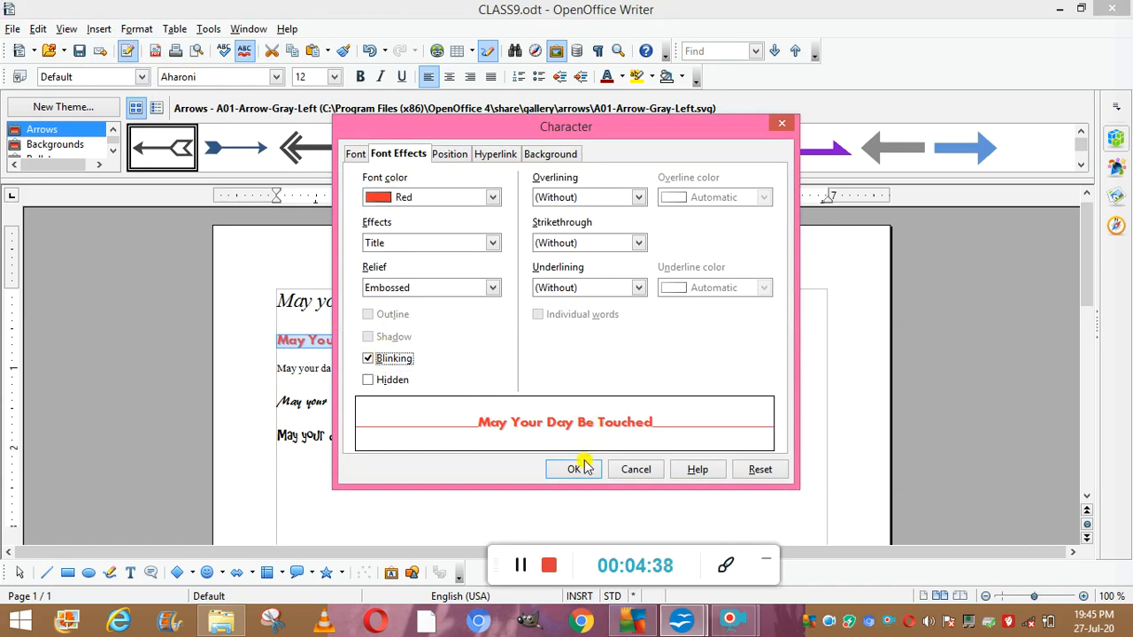
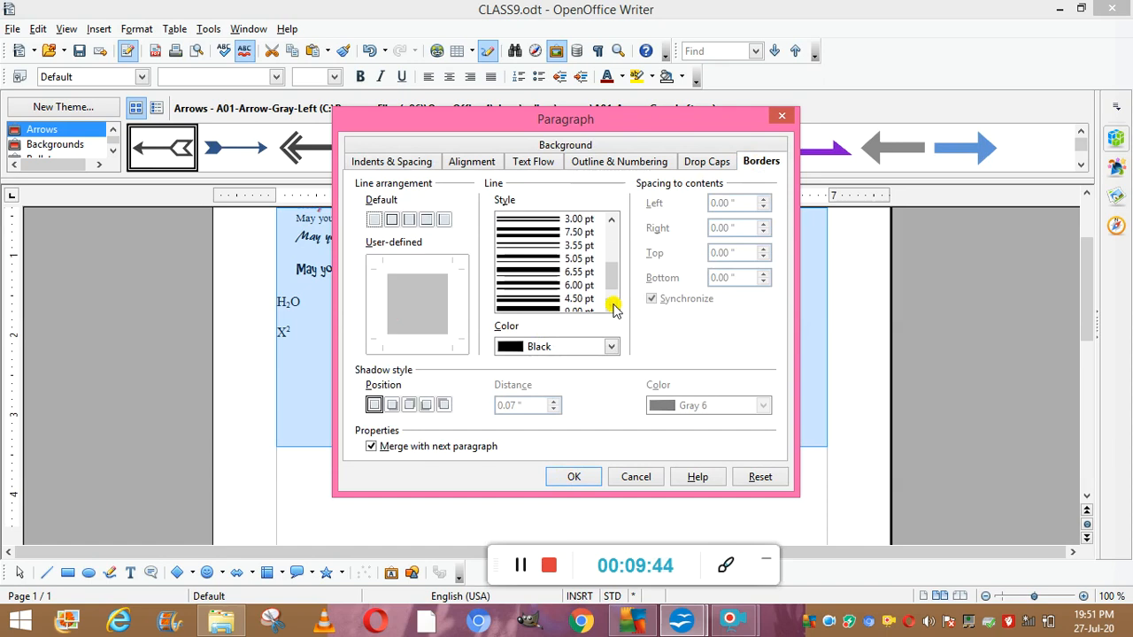
# Choose the 1.10 pt double line style in Orange for the borders of the selected paragraphs and apply it
pyautogui.click(612, 220)
pyautogui.scroll(5, 613, 222)
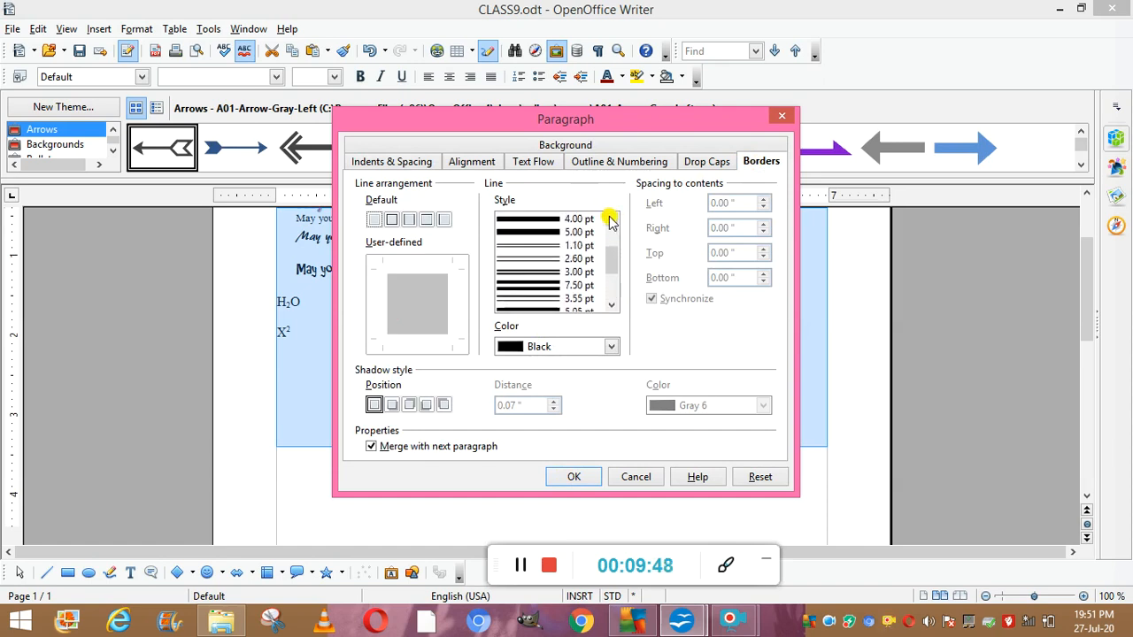
pyautogui.click(546, 246)
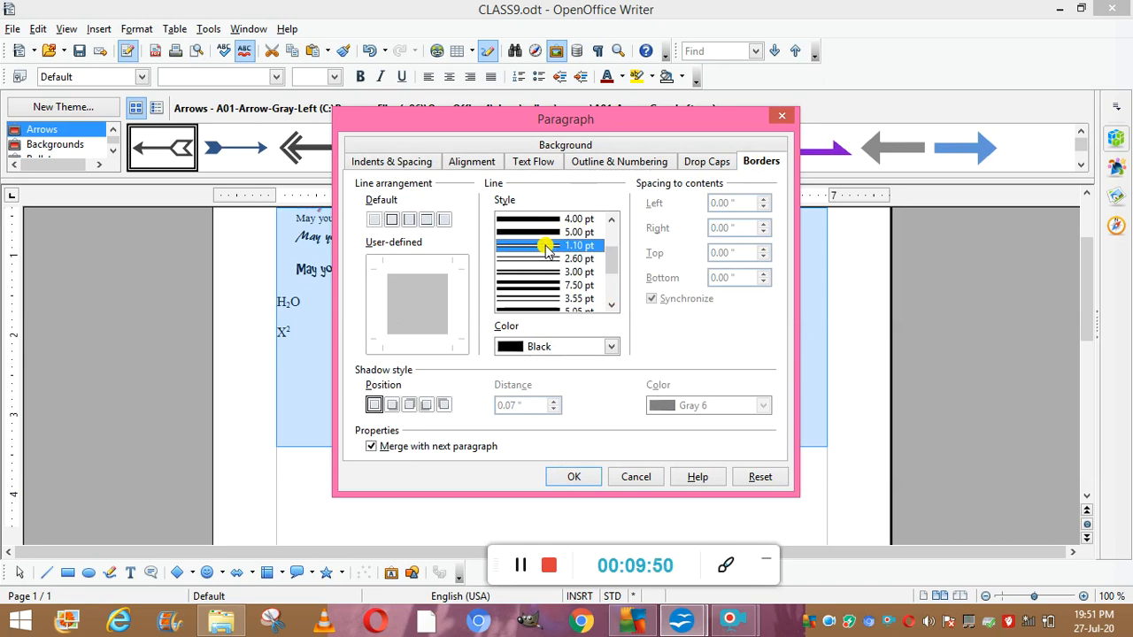
pyautogui.click(612, 346)
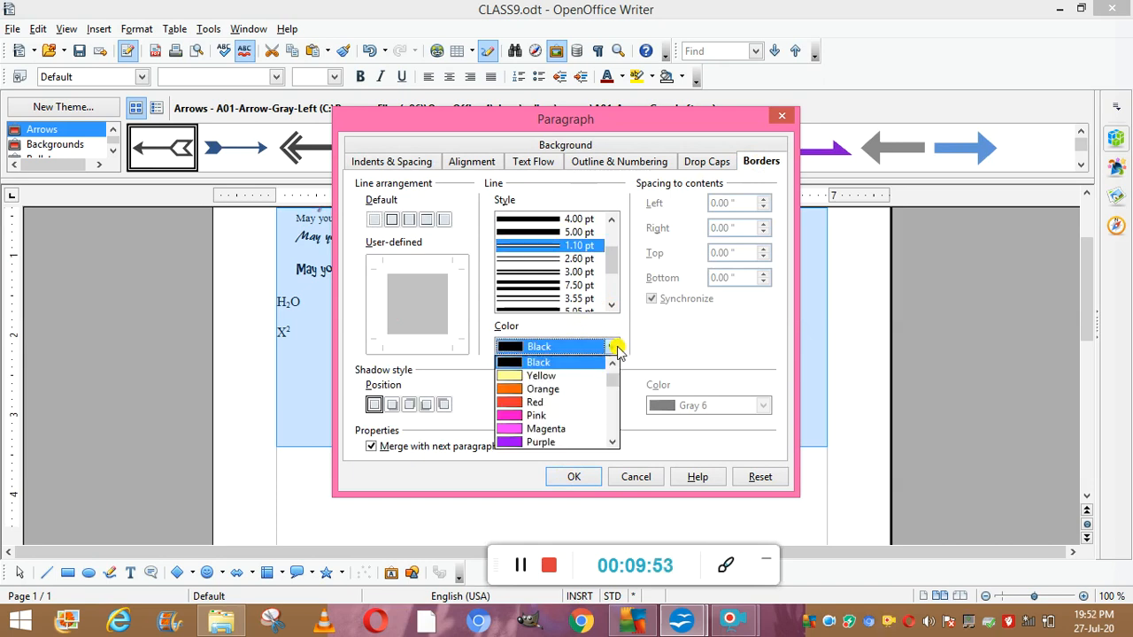
pyautogui.click(550, 389)
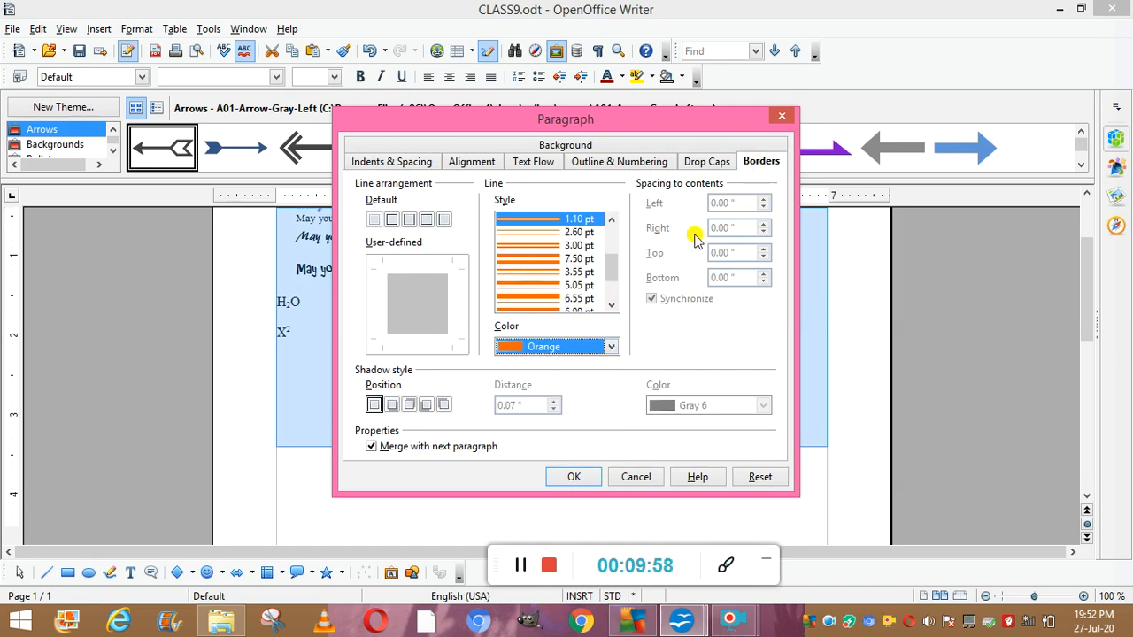
pyautogui.click(590, 478)
pyautogui.click(590, 477)
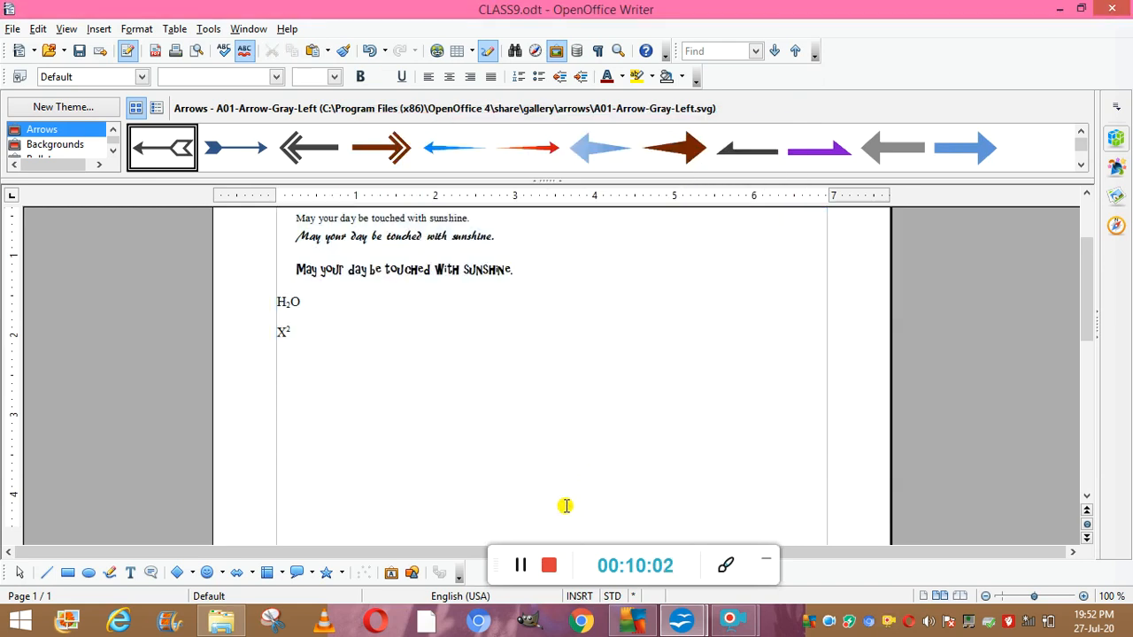
# Set all four borders around the selected paragraphs, apply them and deselect the text
pyautogui.click(522, 558)
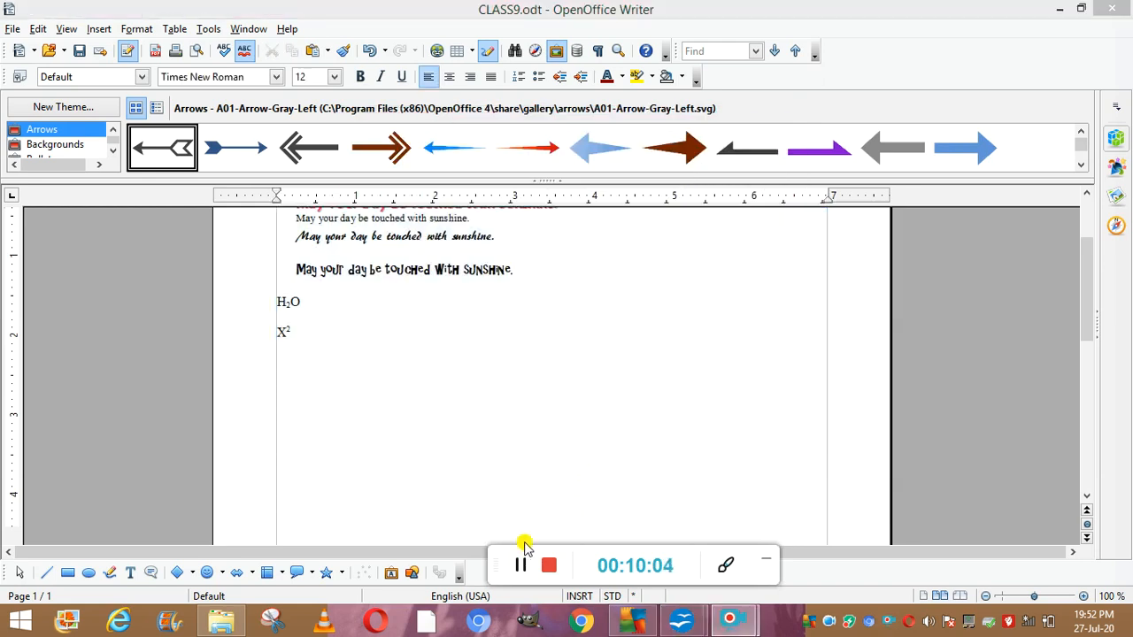
pyautogui.click(531, 502)
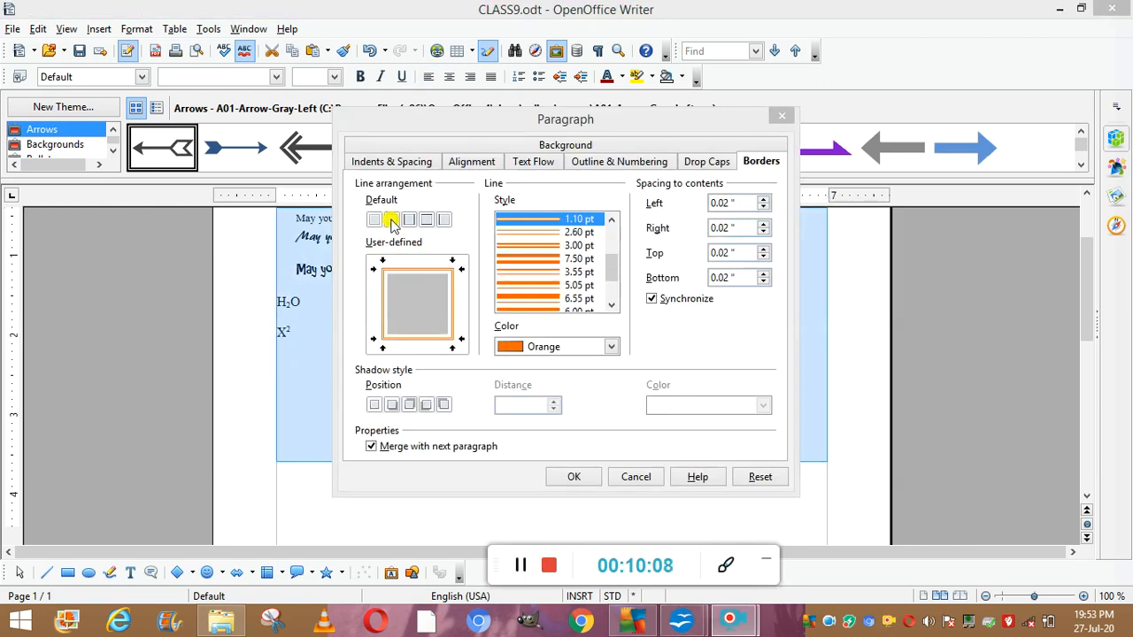
pyautogui.click(394, 224)
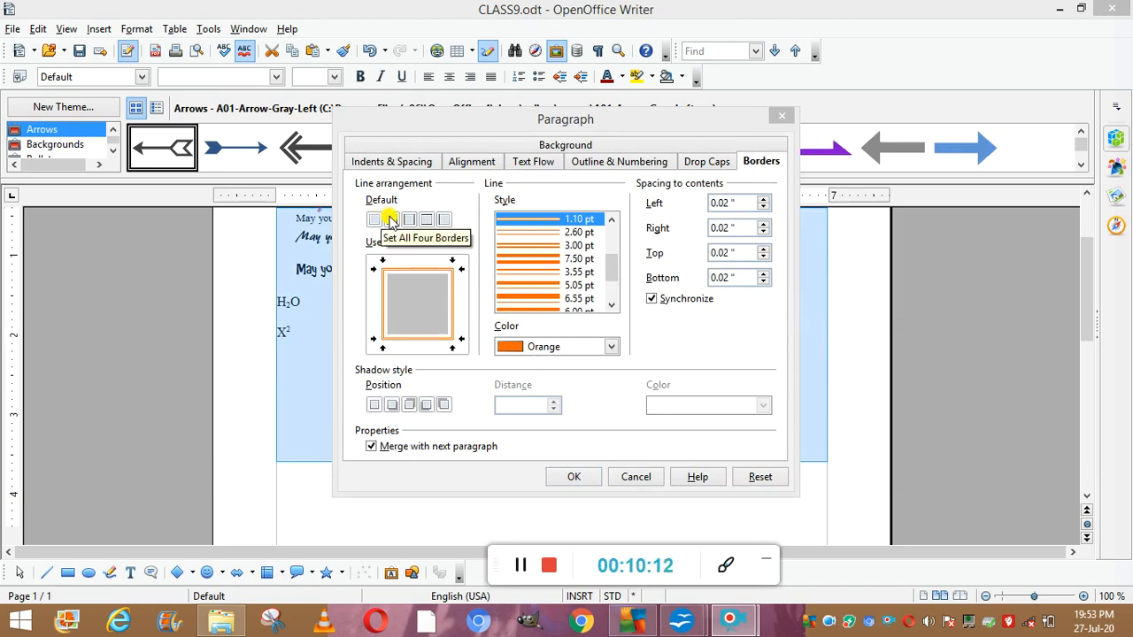
pyautogui.click(573, 475)
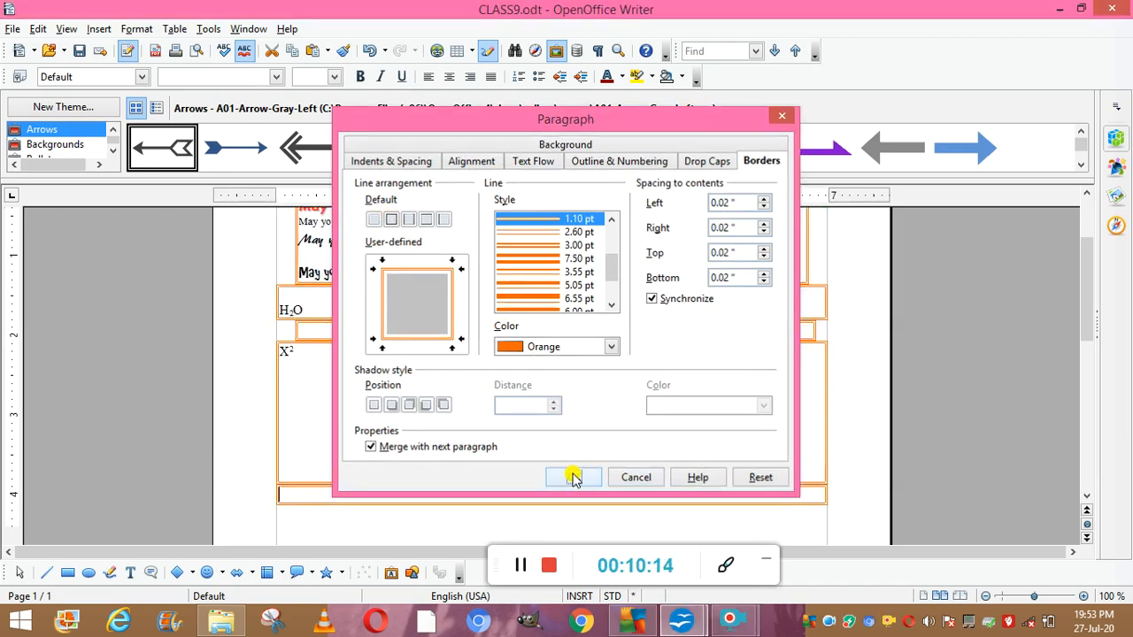
pyautogui.click(583, 421)
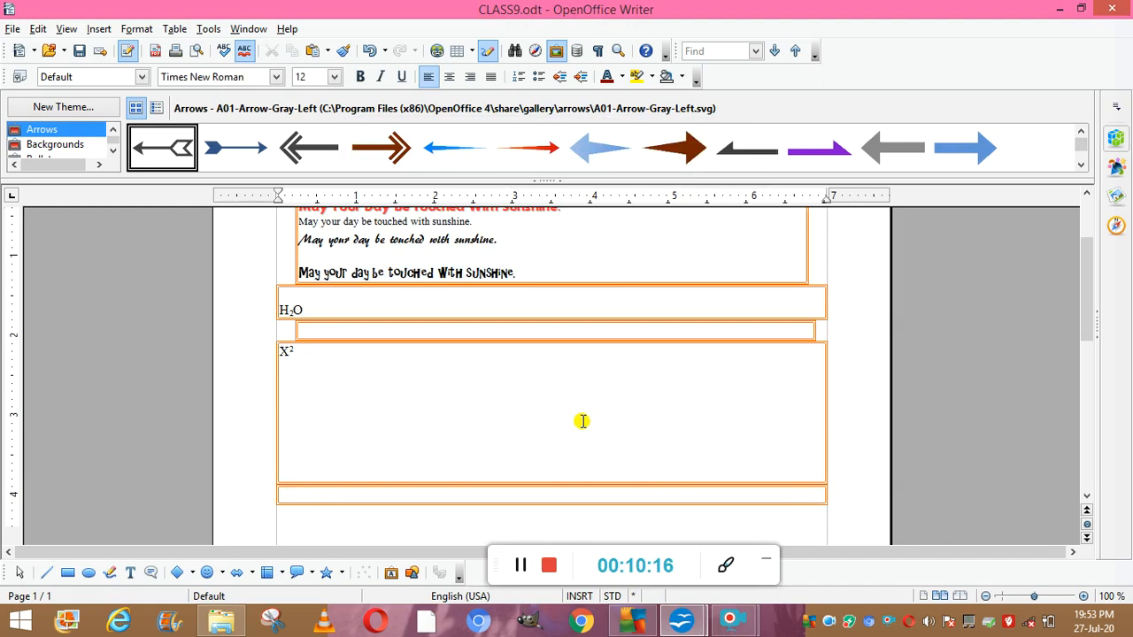
pyautogui.hotkey('ctrl', 'Home')
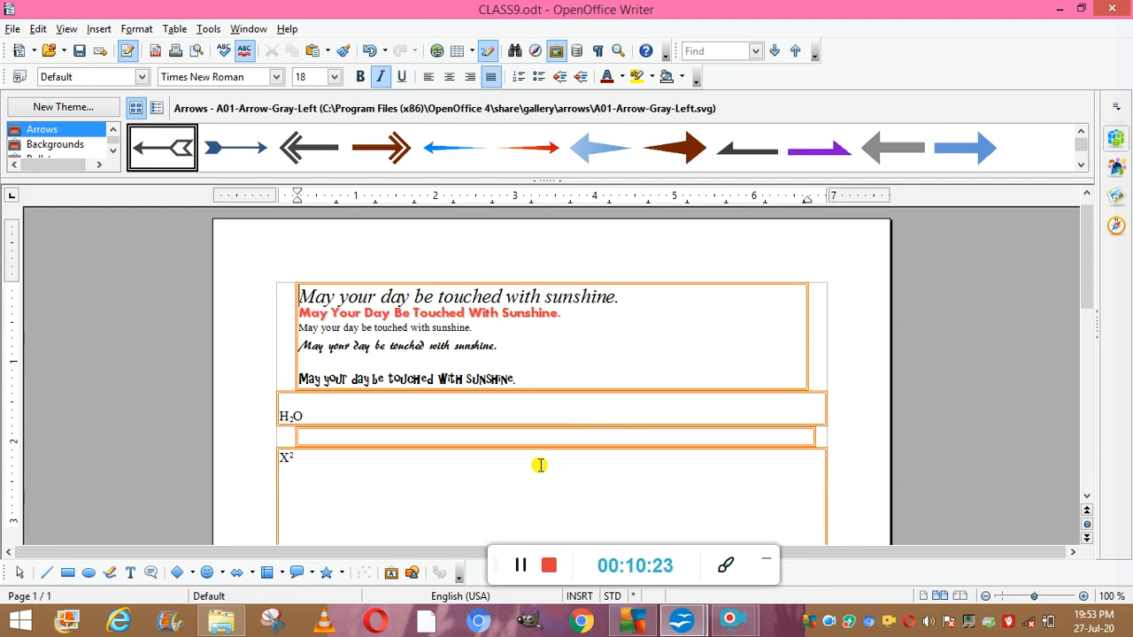
pyautogui.click(520, 565)
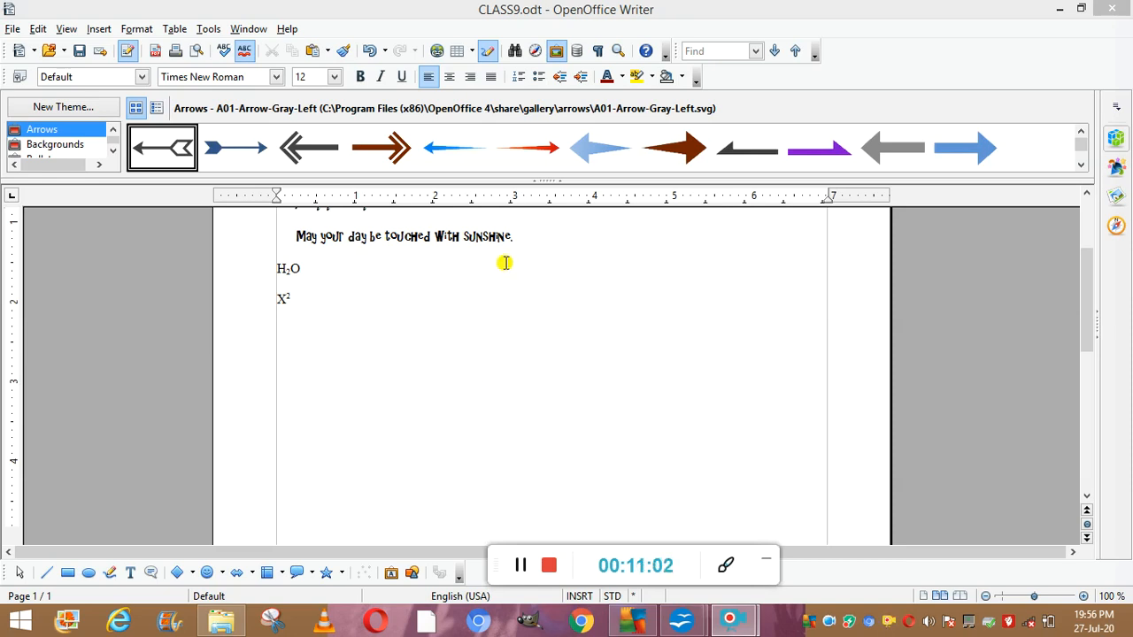
# Insert a Default header on the page and enter "Guru nanak" in it
pyautogui.click(98, 29)
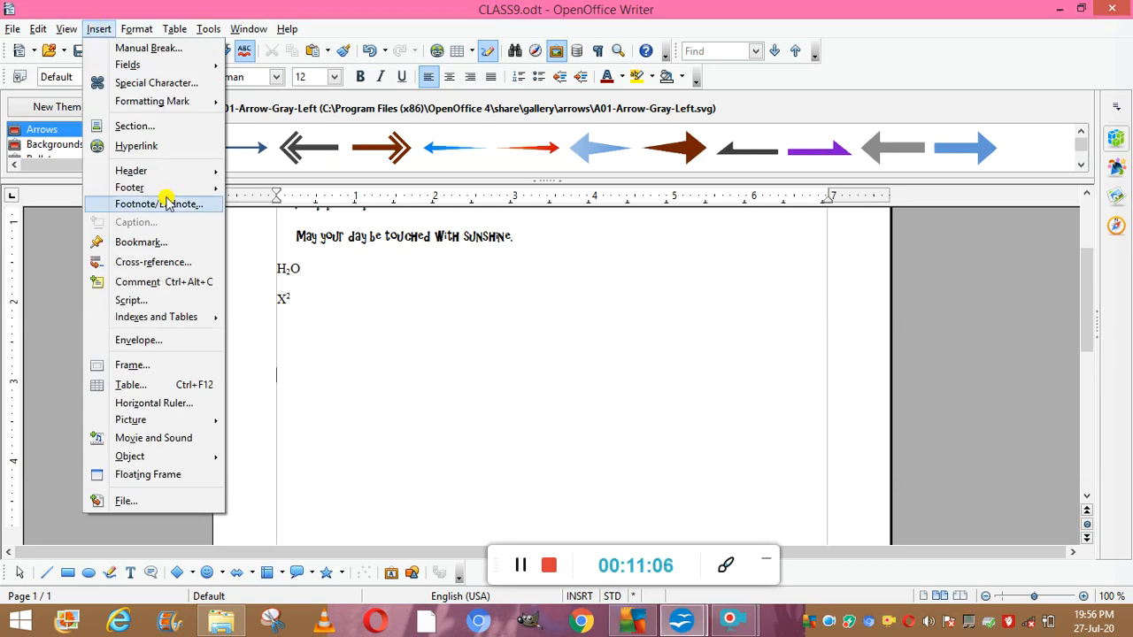
pyautogui.moveTo(194, 176)
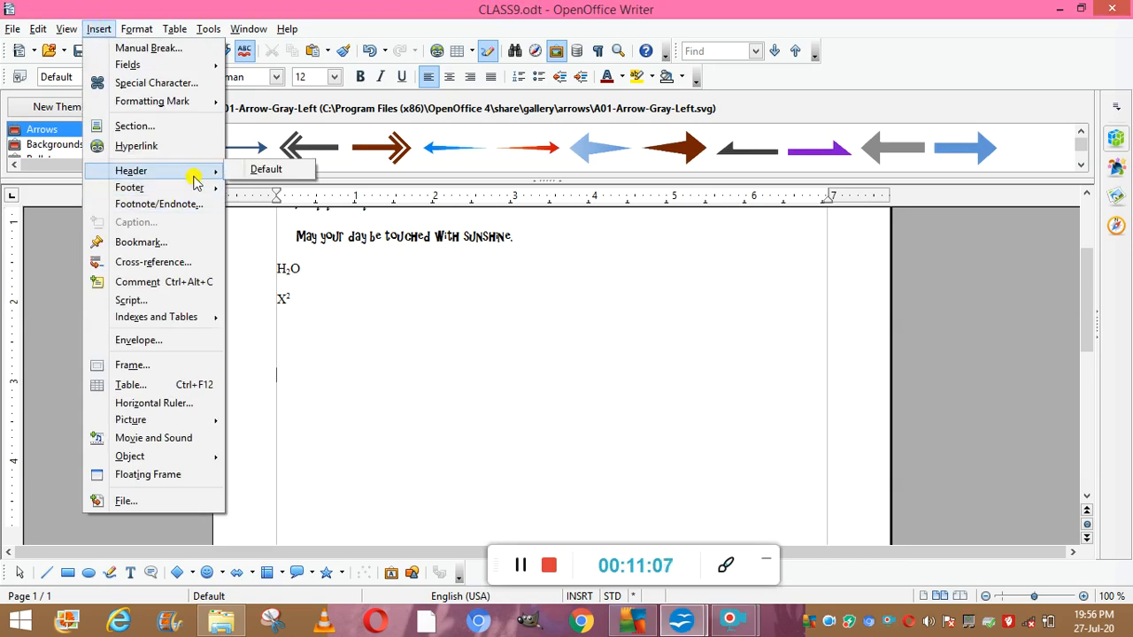
pyautogui.click(265, 169)
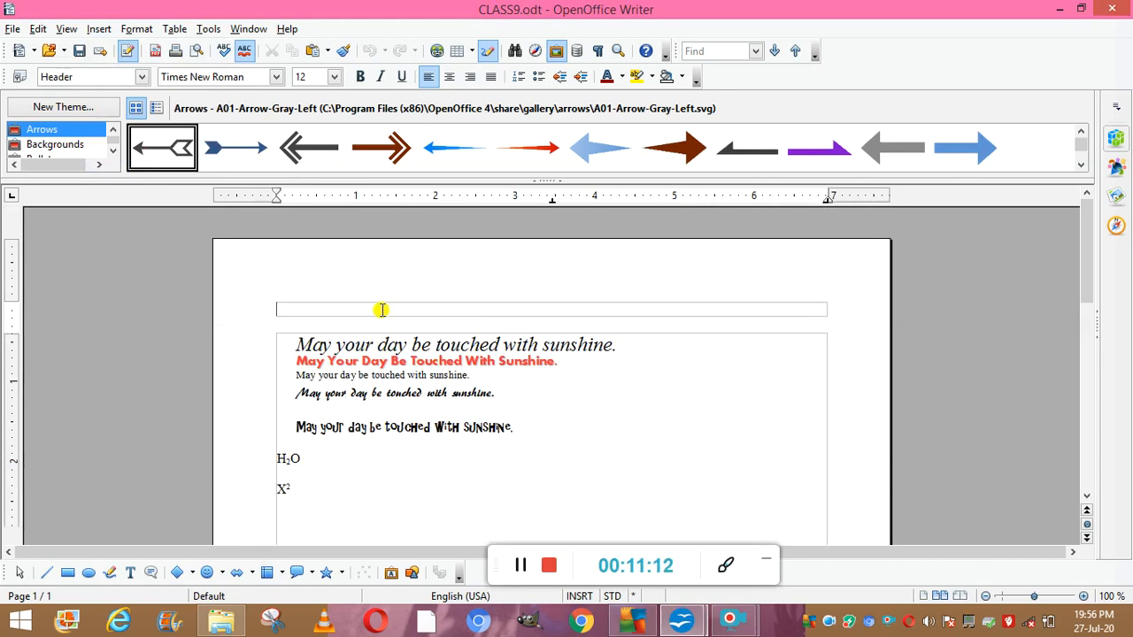
pyautogui.write('Guru nana')
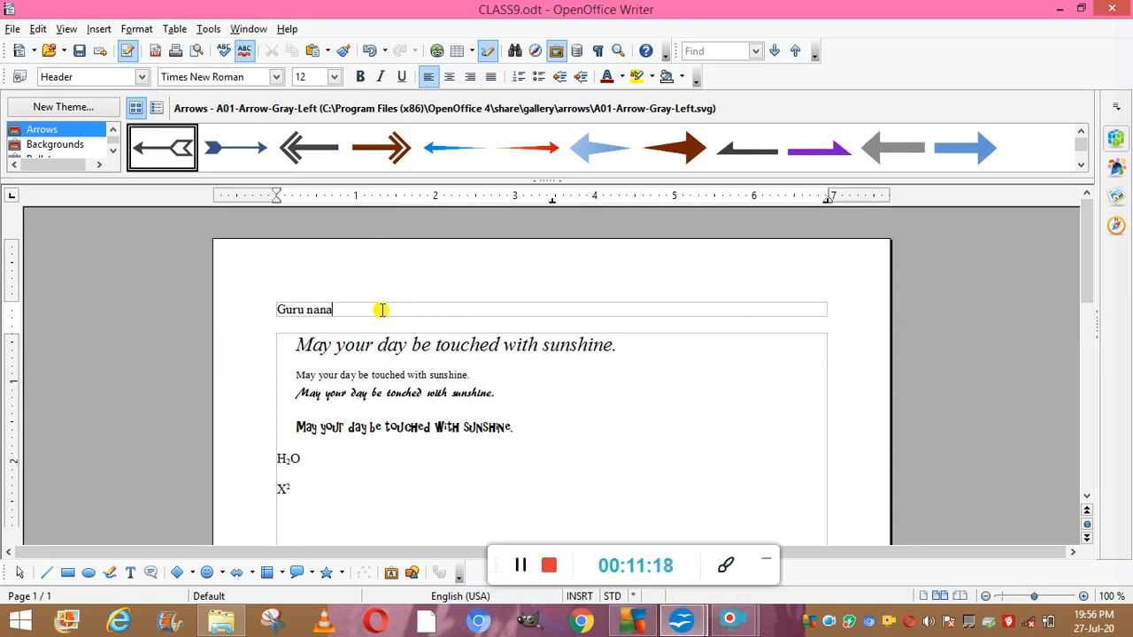
pyautogui.write('k')
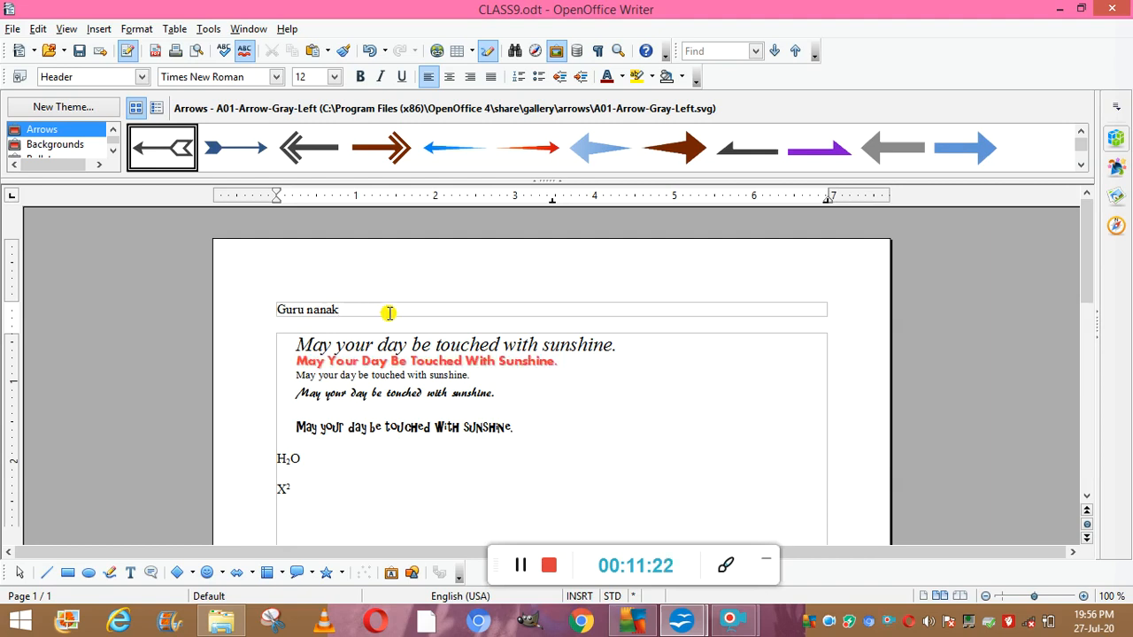
# Return to the body text, insert a Default footer and enter "page-1" in it
pyautogui.click(442, 434)
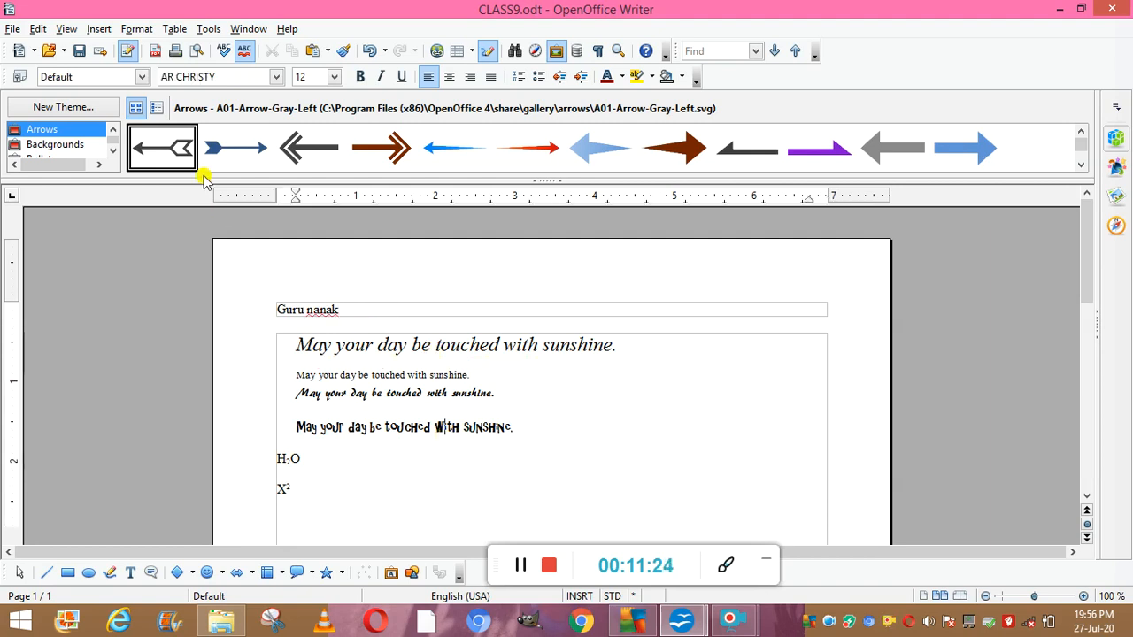
pyautogui.click(104, 30)
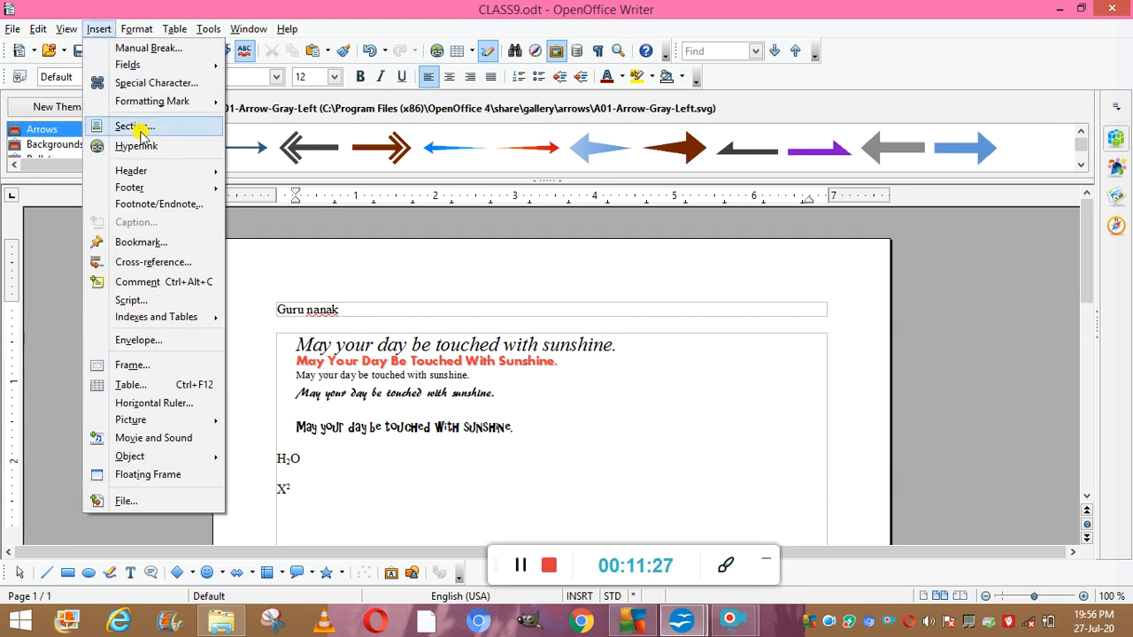
pyautogui.moveTo(195, 188)
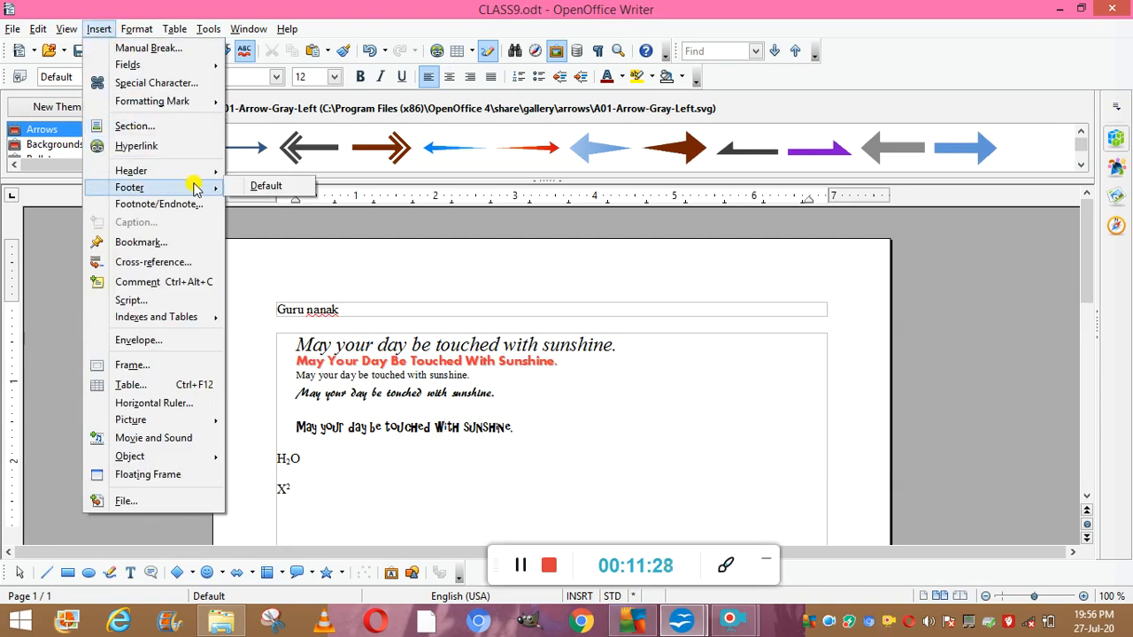
pyautogui.click(259, 186)
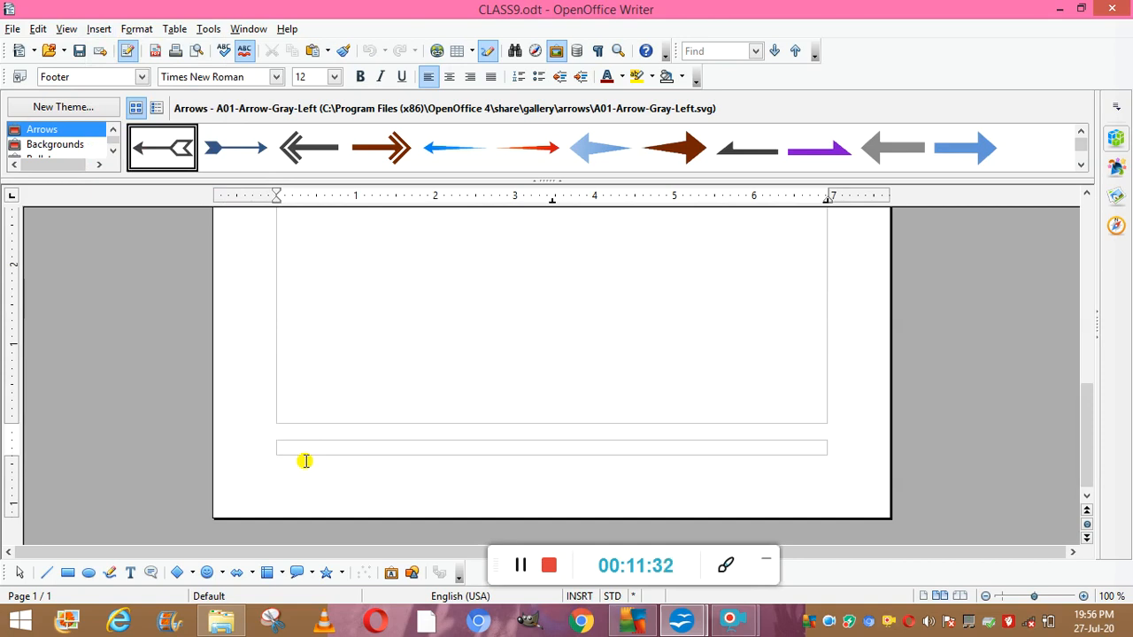
pyautogui.write('page-1')
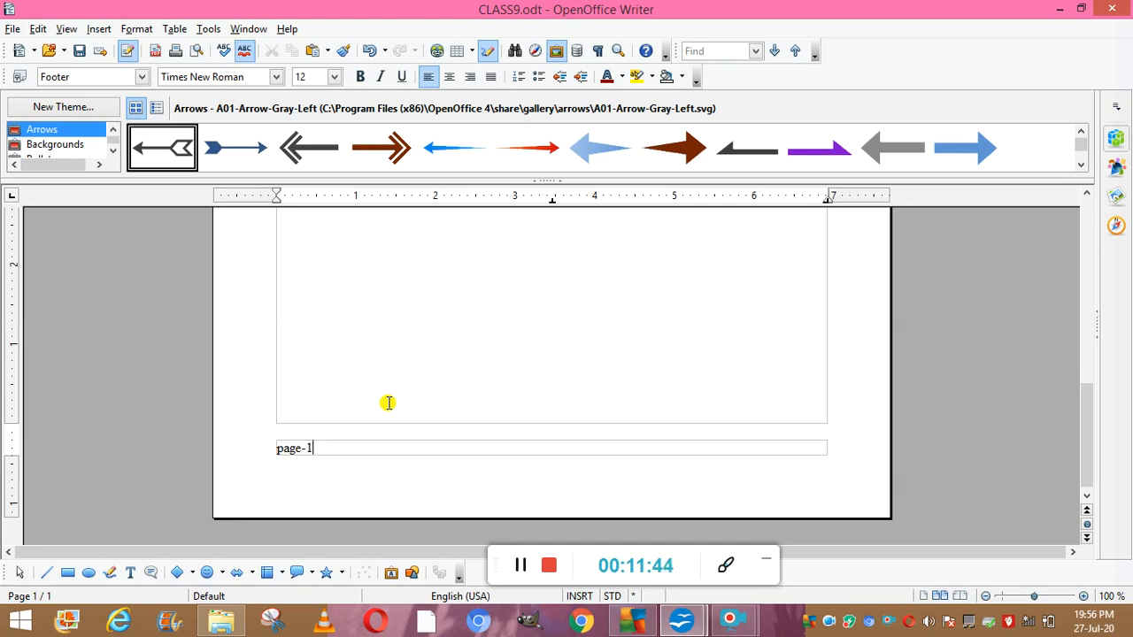
pyautogui.click(519, 562)
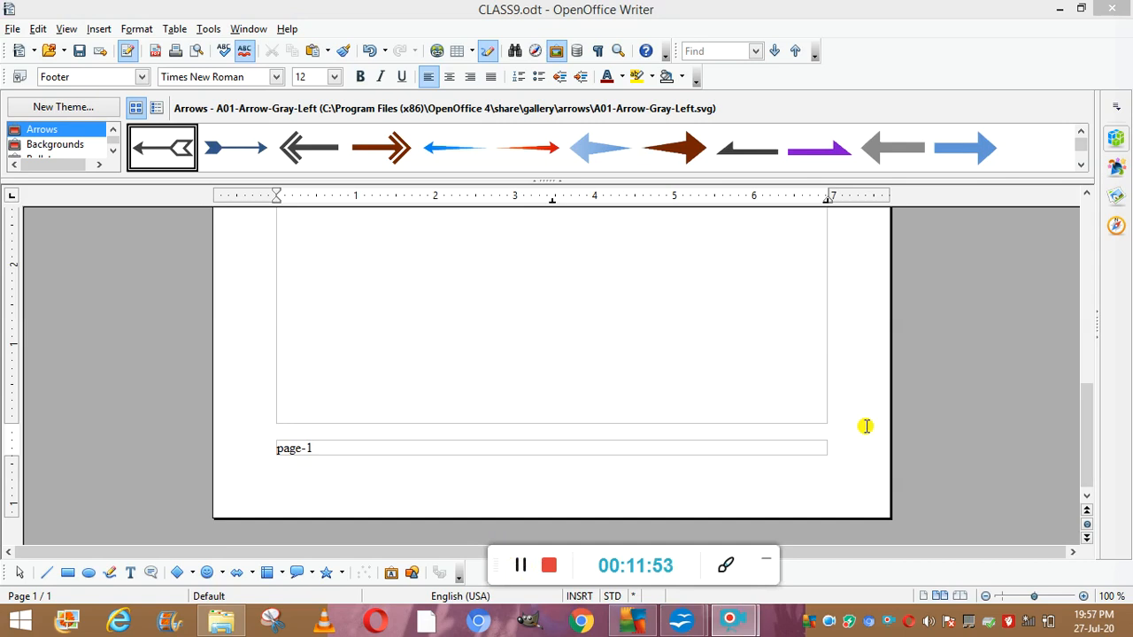
# Add a new line reading "CLASS 9" below the X² line in the document body
pyautogui.scroll(3, 1086, 196)
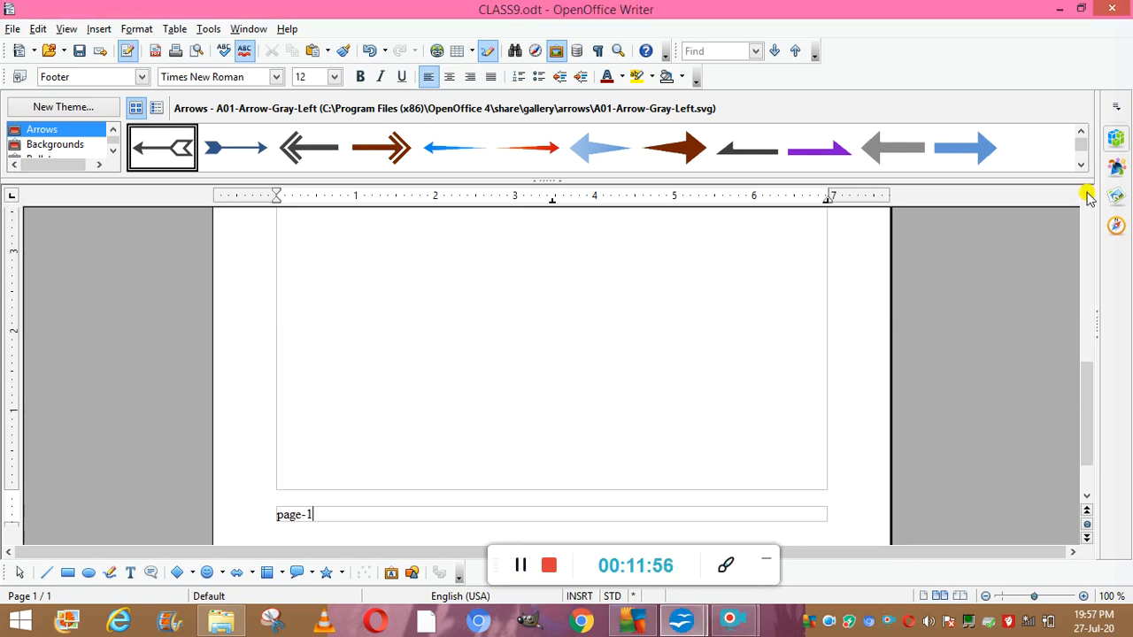
pyautogui.scroll(10, 1086, 196)
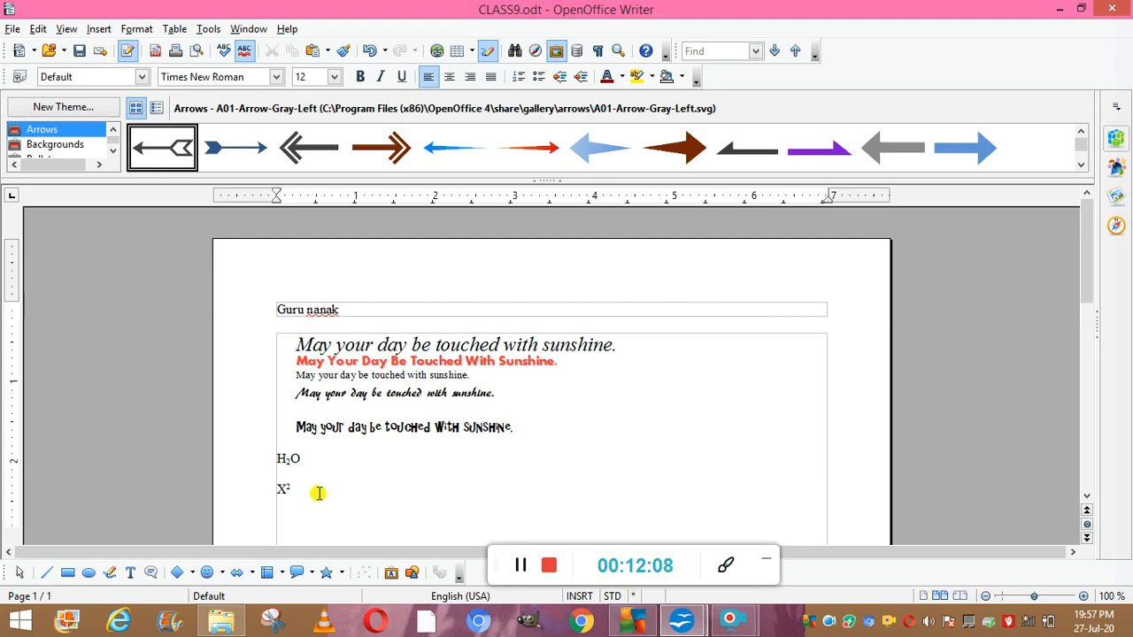
pyautogui.press('Return')
pyautogui.write('CLASS 9')
# Format the "CLASS 9" line as 18 pt bold italic and deselect it
pyautogui.hotkey('shift', 'Left')
pyautogui.hotkey('shift', 'Left')
pyautogui.hotkey('shift', 'Left')
pyautogui.hotkey('shift', 'Left')
pyautogui.hotkey('shift', 'Left')
pyautogui.hotkey('shift', 'Left')
pyautogui.hotkey('shift', 'Left')
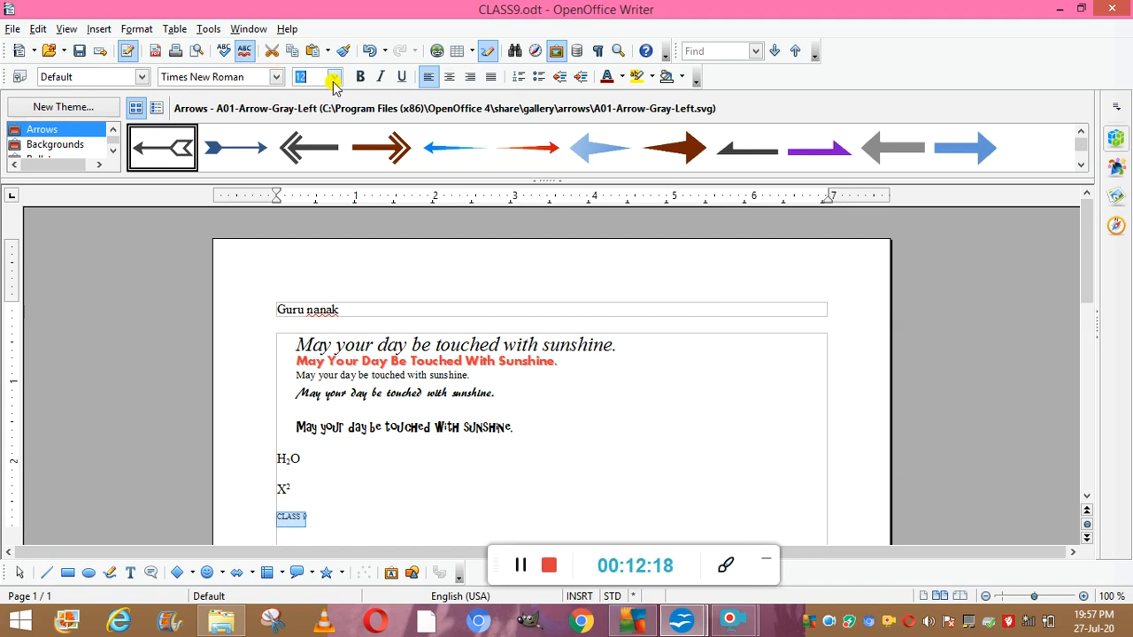
pyautogui.click(333, 78)
pyautogui.click(310, 226)
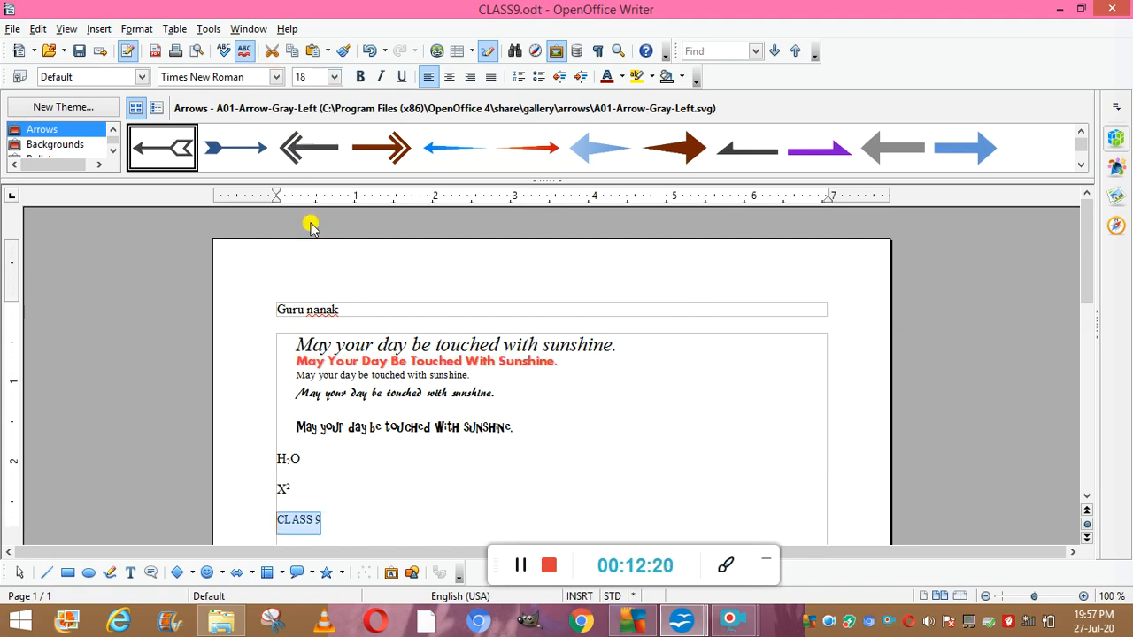
pyautogui.click(360, 77)
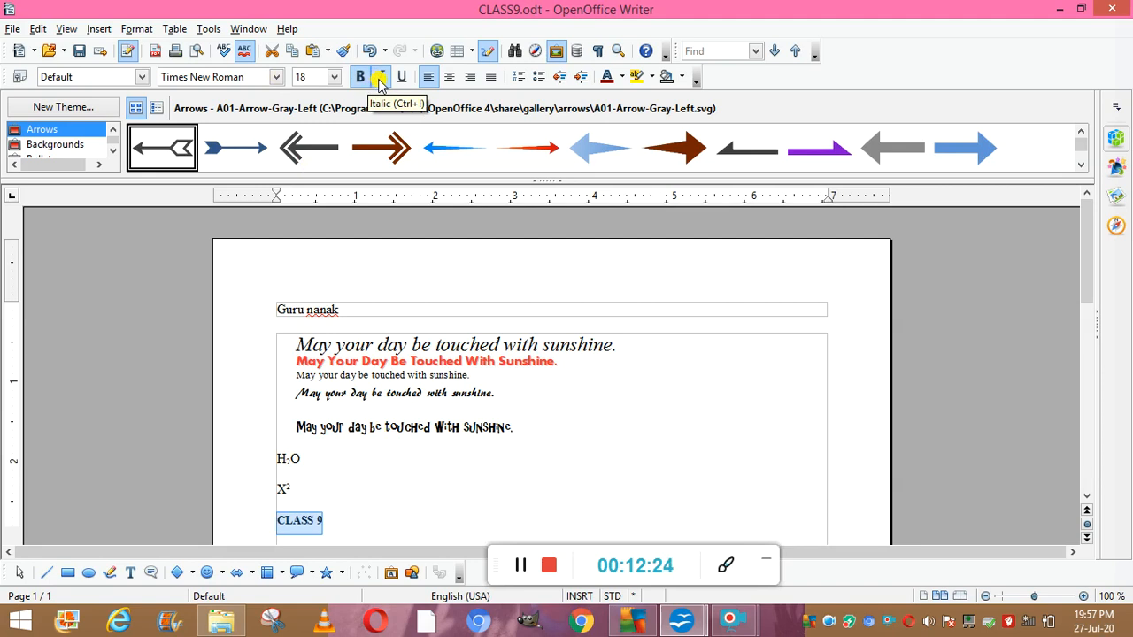
pyautogui.click(378, 78)
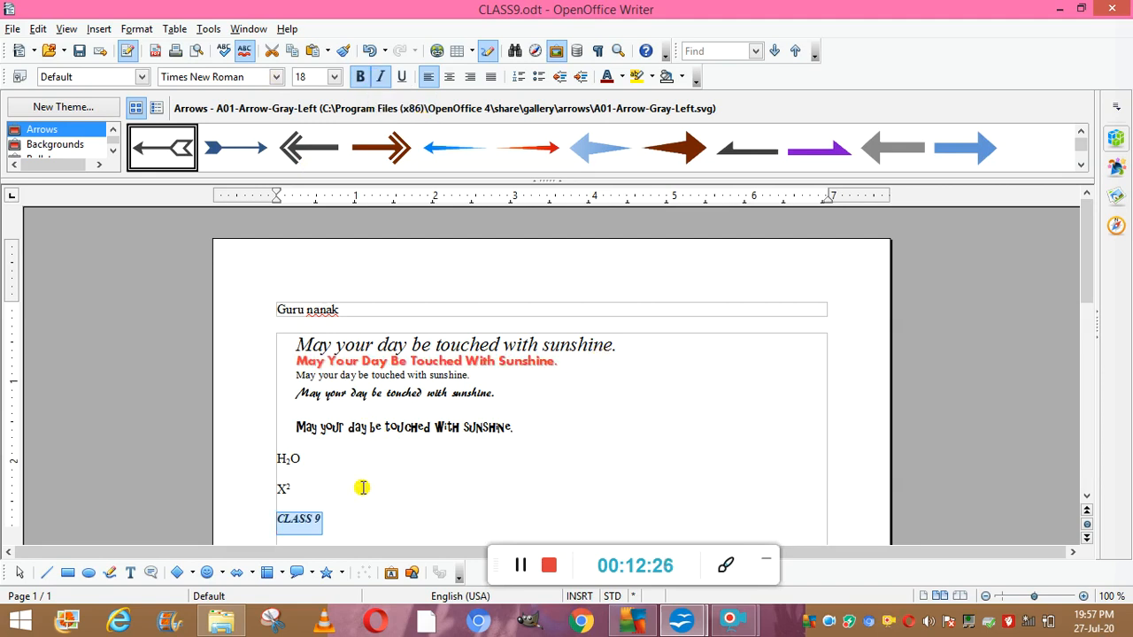
pyautogui.click(347, 520)
# Below CLASS 9, enter the subjects SCIENCE, INFORMATION TECHNOLOGY, MATHS, ENGLISH and SOCIAL SCIENCE, each on its own line
pyautogui.press('Return')
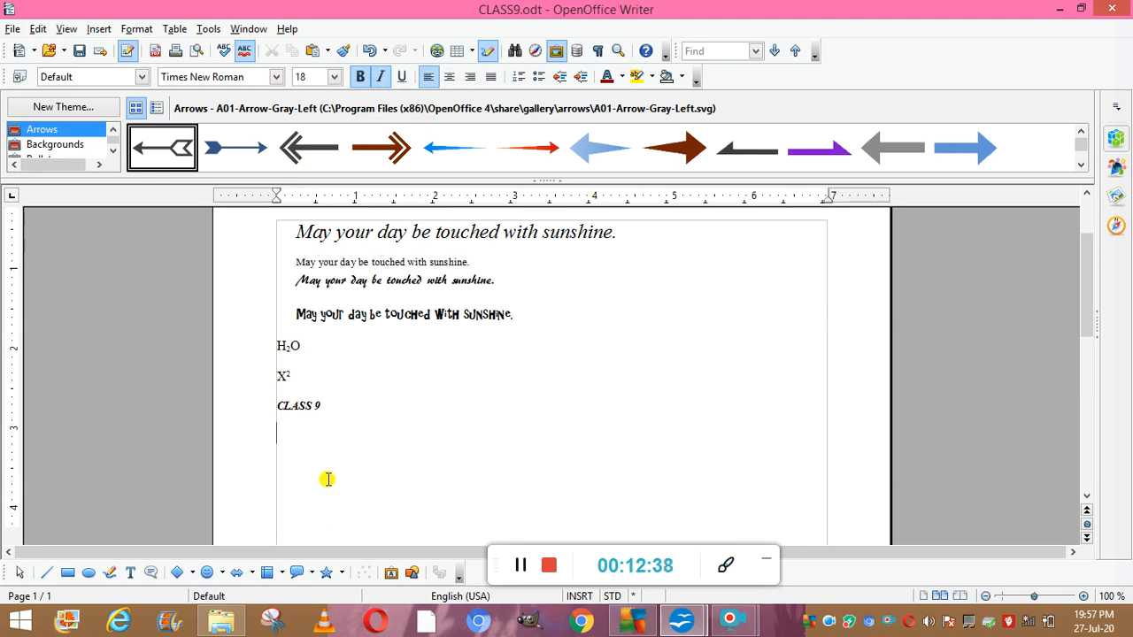
pyautogui.write('SCIENCE')
pyautogui.press('Return')
pyautogui.write('IN')
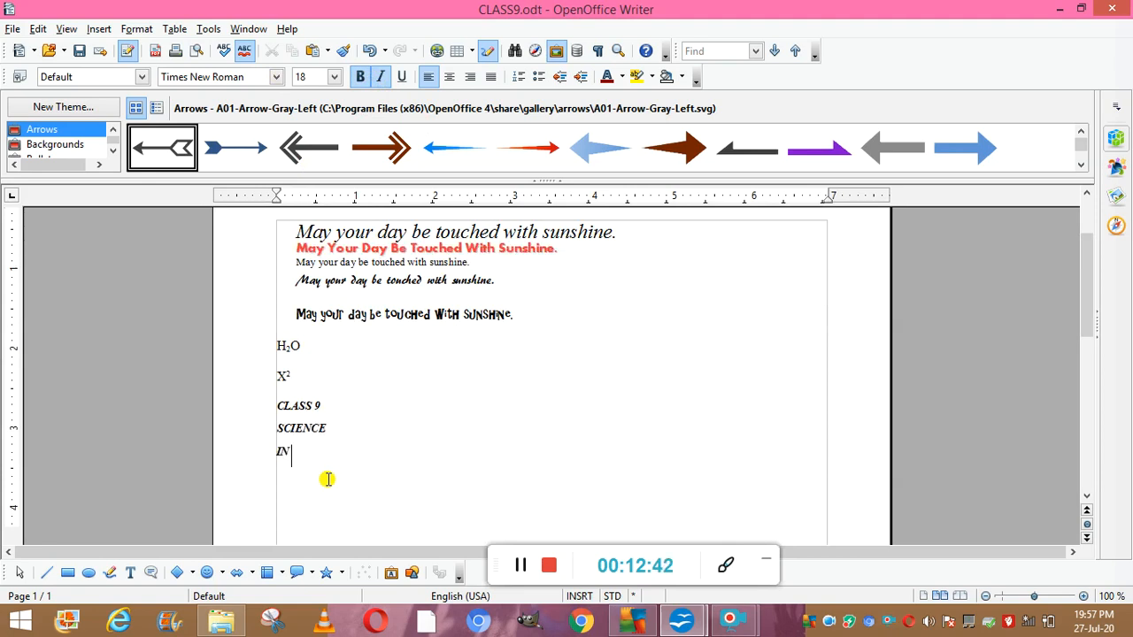
pyautogui.write('FORMATION')
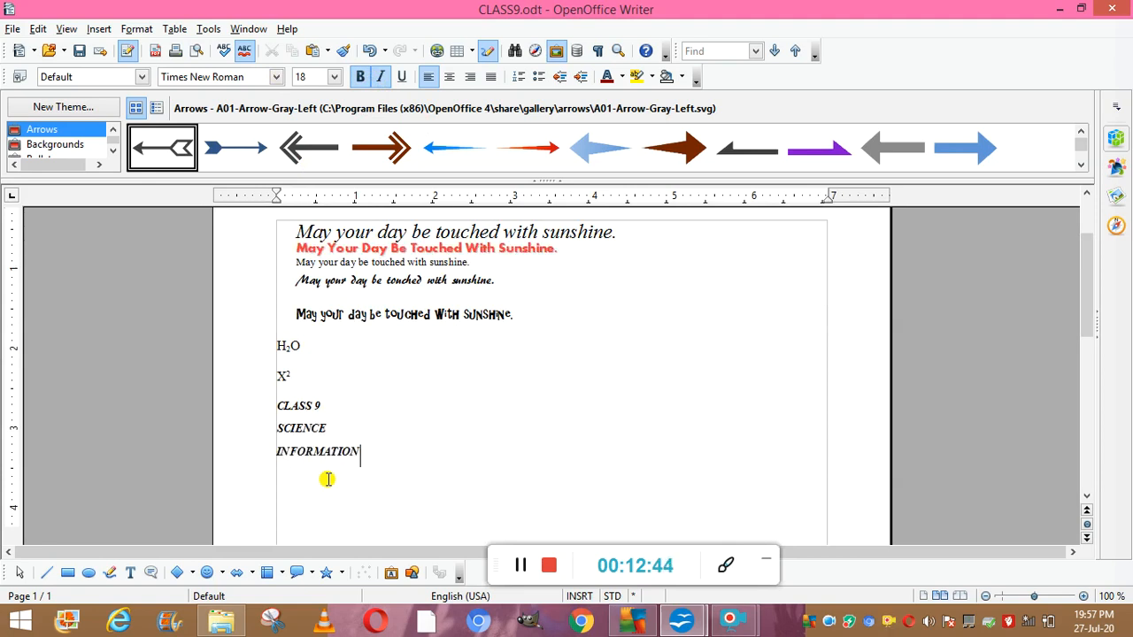
pyautogui.write(' TECHNOLO')
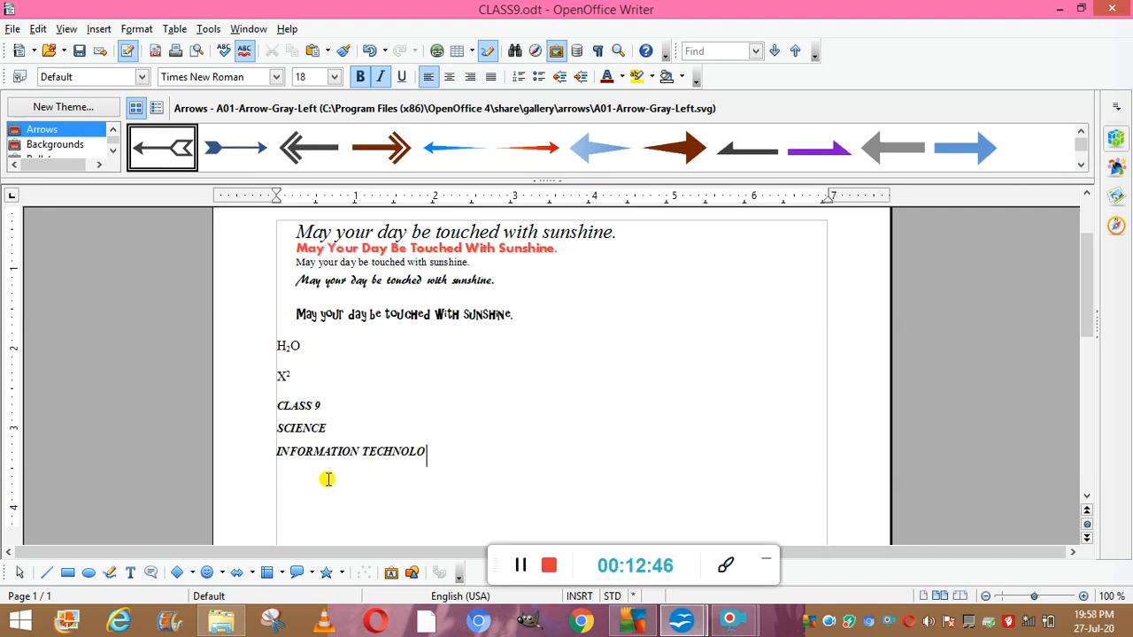
pyautogui.write('GY MATHS')
pyautogui.press('Return')
pyautogui.write('E')
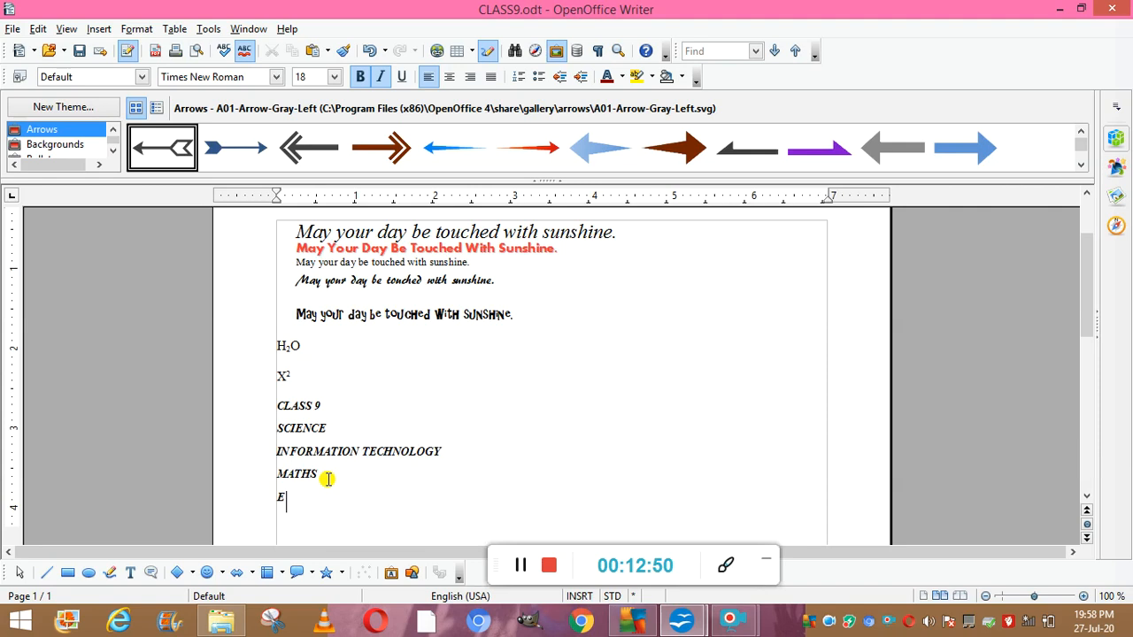
pyautogui.write('NGLISH')
pyautogui.press('Return')
pyautogui.write('SOCIAL ')
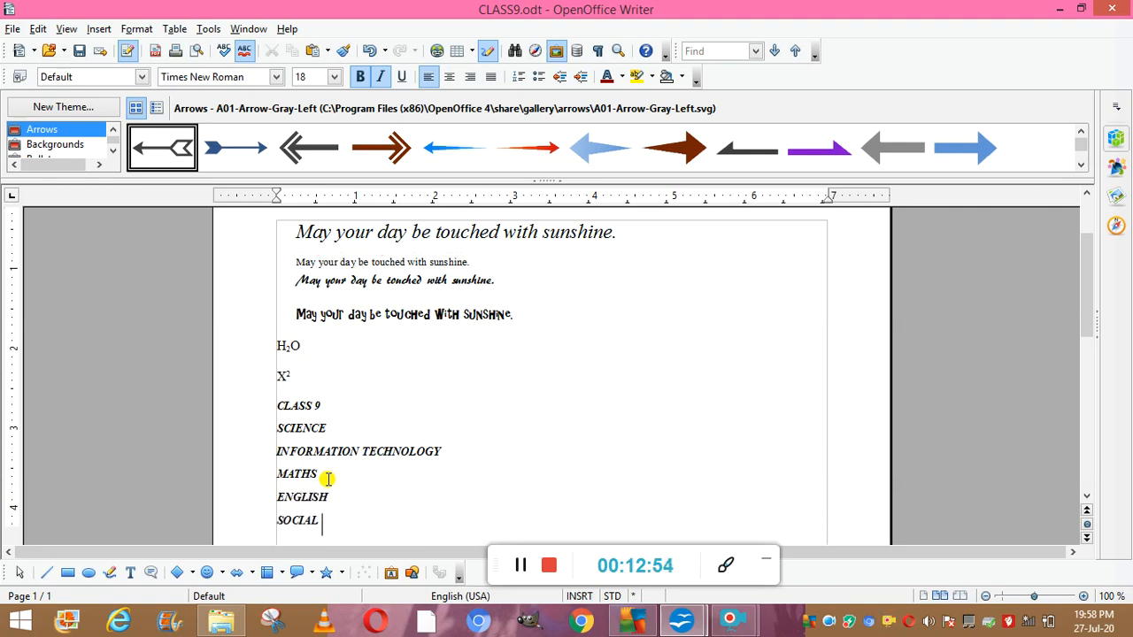
pyautogui.write('SCIENCE')
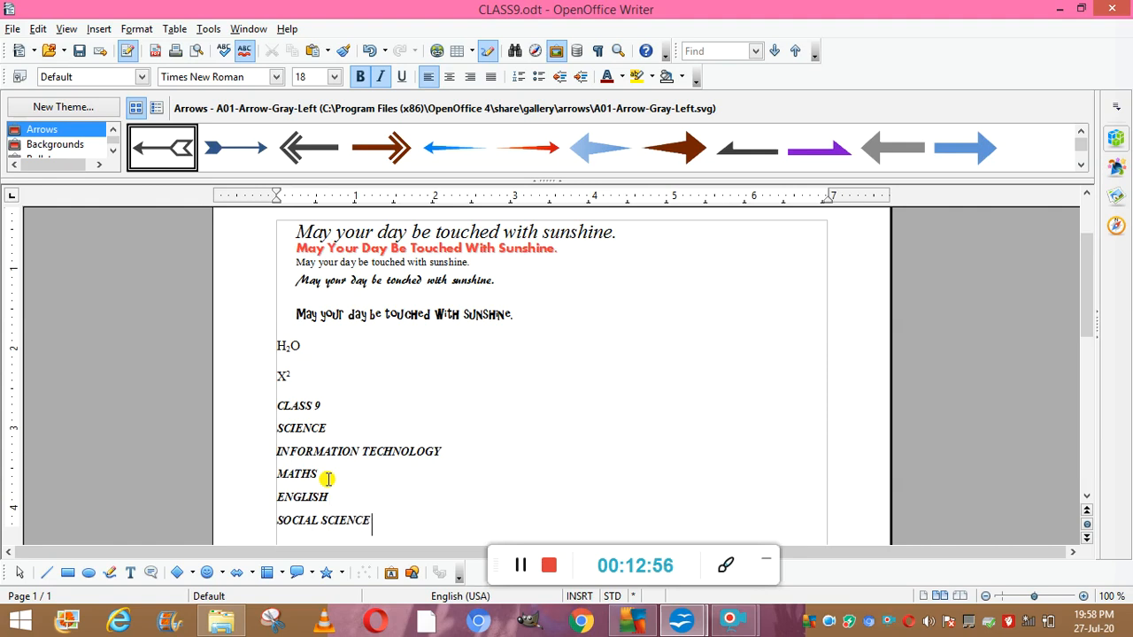
# Apply solid diamond bullets to the subject lines from SCIENCE to SOCIAL SCIENCE and remove the bullet from the empty line below
pyautogui.moveTo(327, 478); pyautogui.dragTo(273, 430)
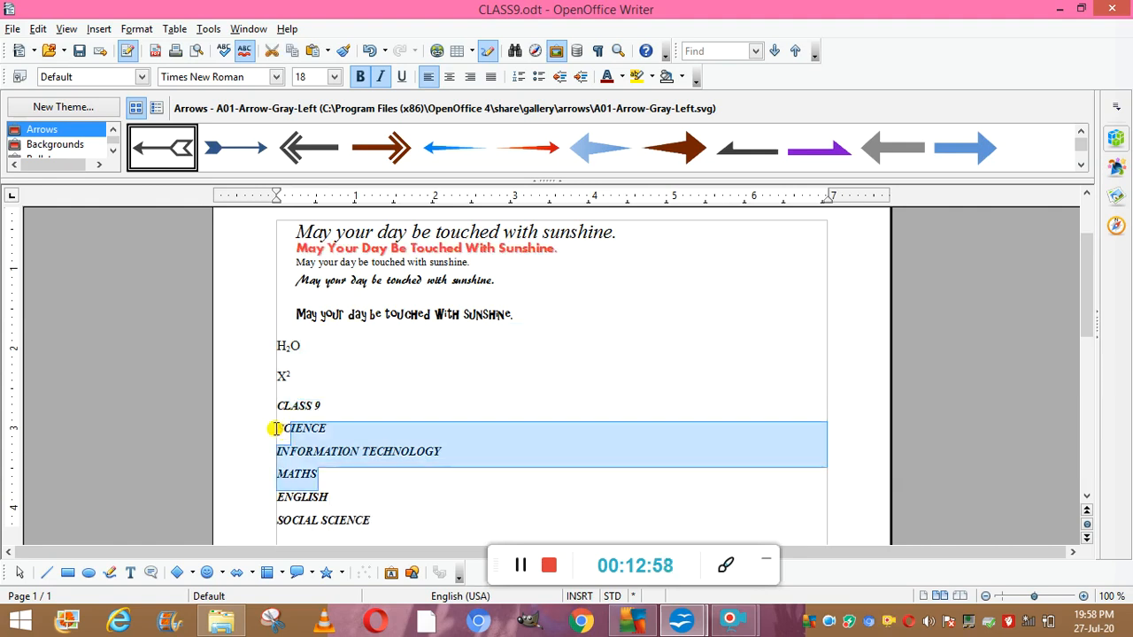
pyautogui.click(274, 428)
pyautogui.hotkey('shift', 'Down')
pyautogui.hotkey('shift', 'Down')
pyautogui.hotkey('shift', 'Down')
pyautogui.hotkey('shift', 'Down')
pyautogui.hotkey('shift', 'Down')
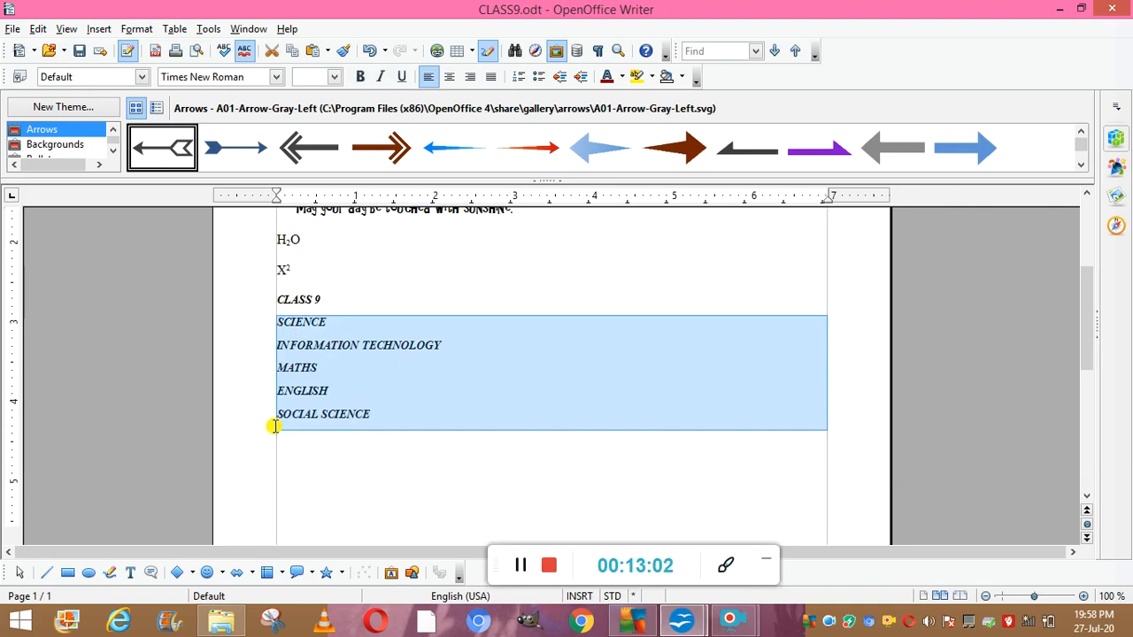
pyautogui.click(129, 30)
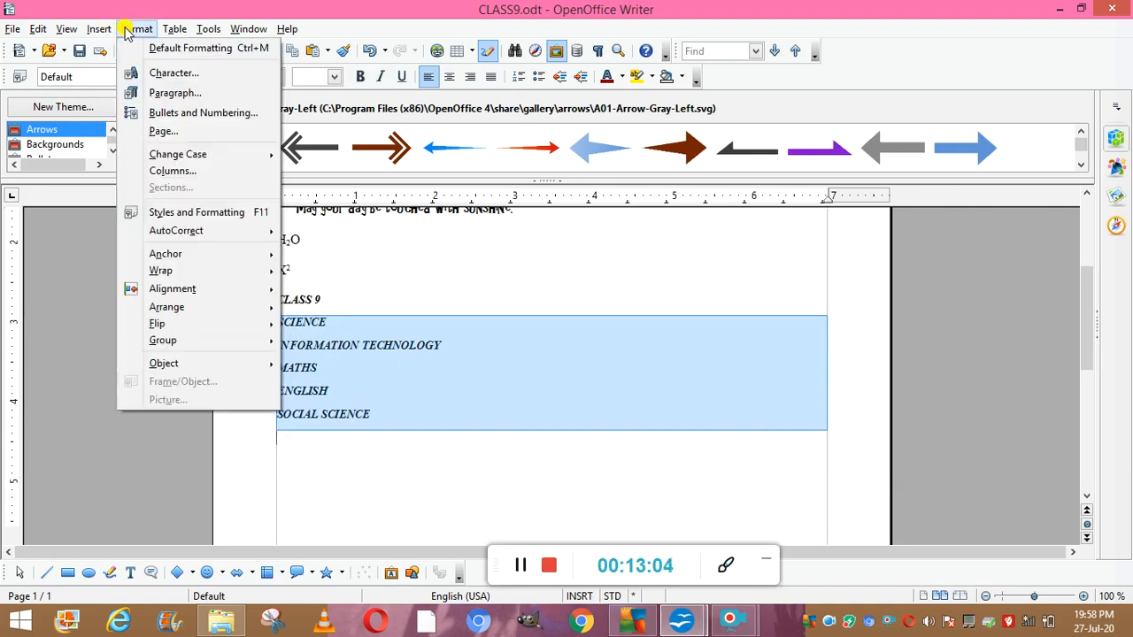
pyautogui.click(204, 115)
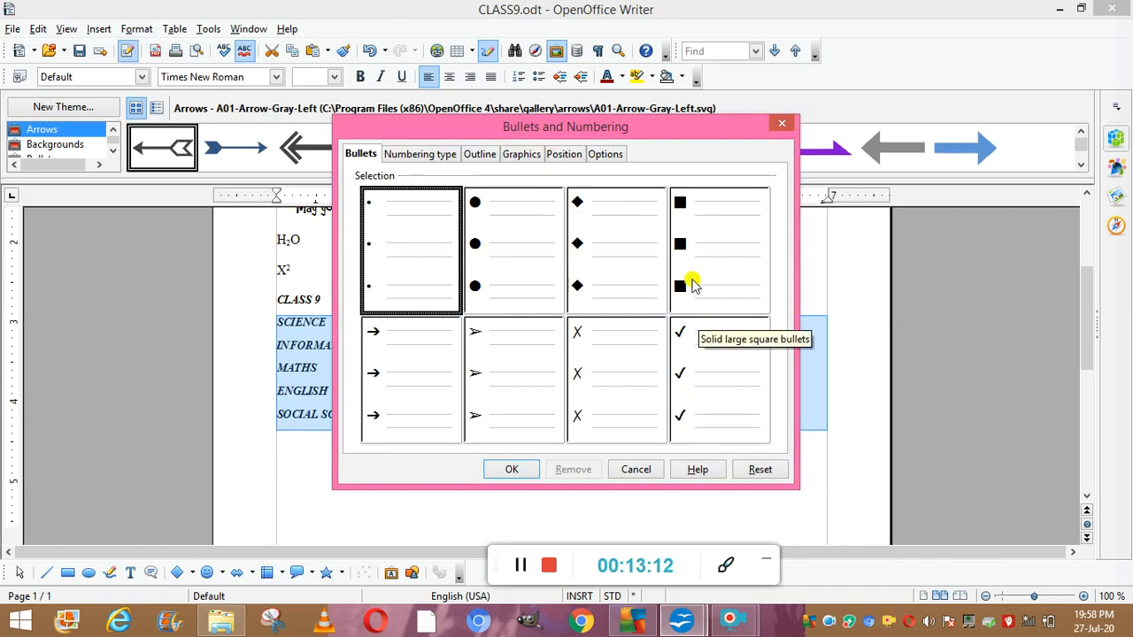
pyautogui.click(576, 262)
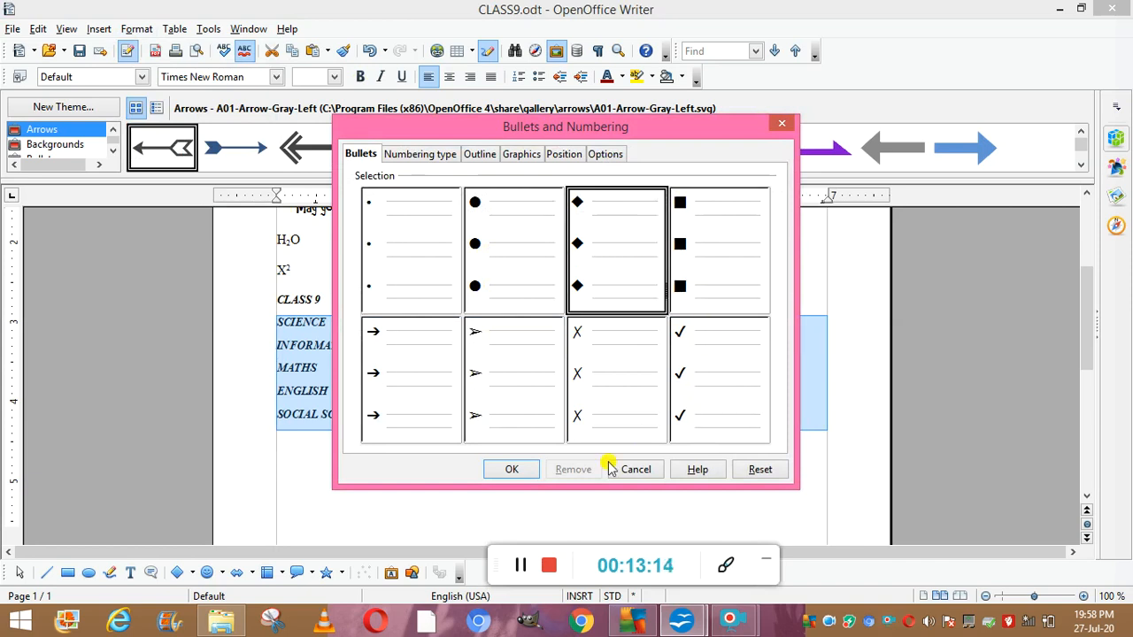
pyautogui.click(526, 467)
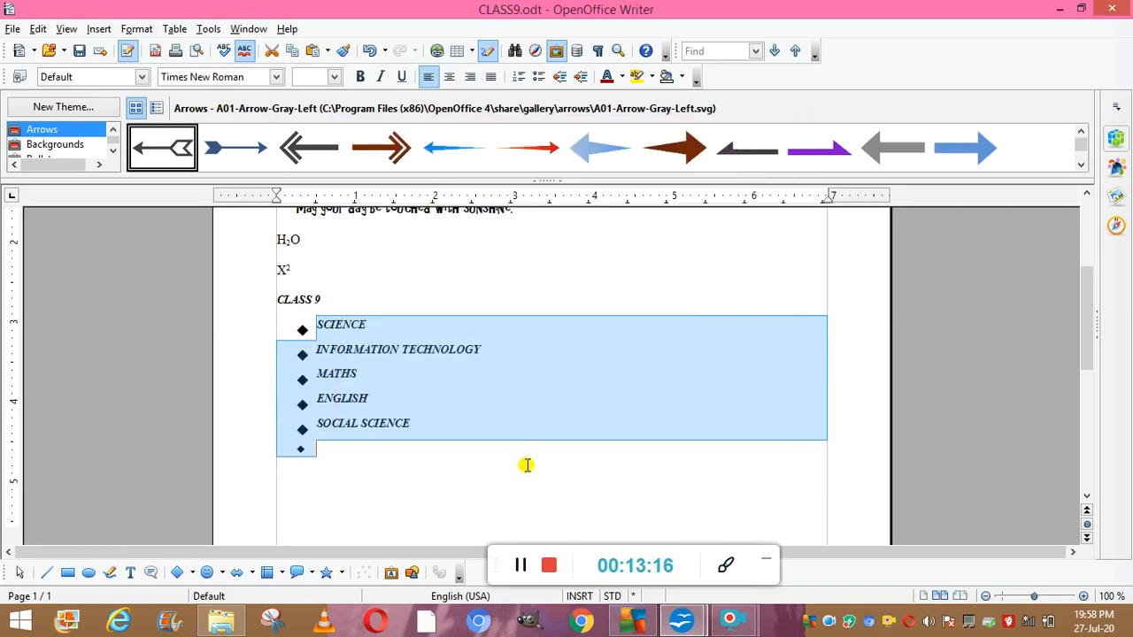
pyautogui.click(307, 449)
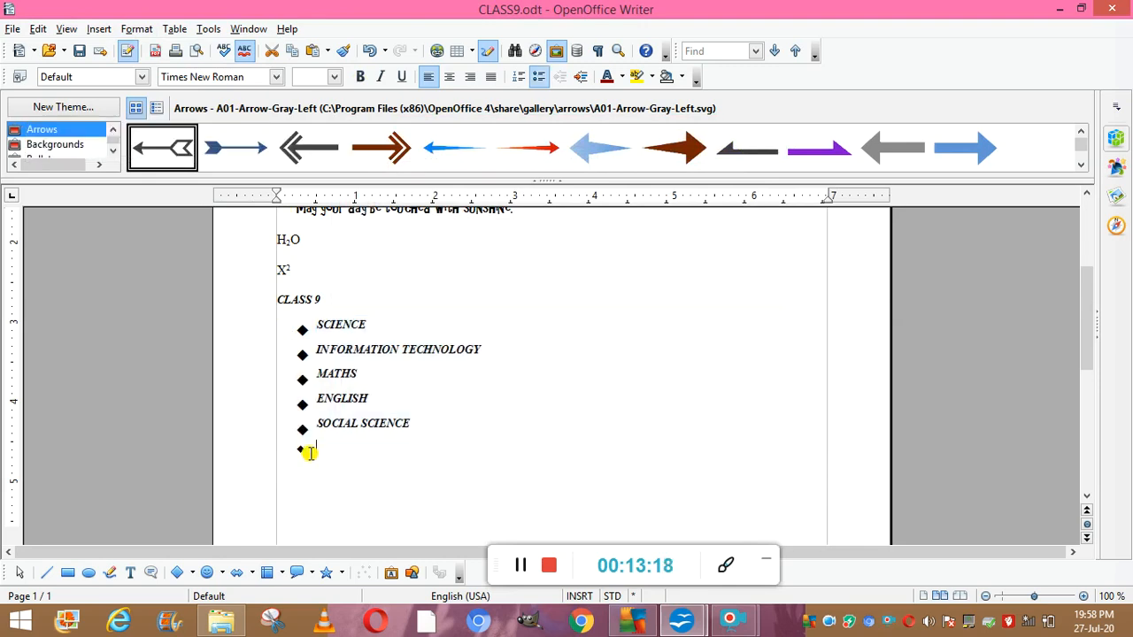
pyautogui.press('BackSpace')
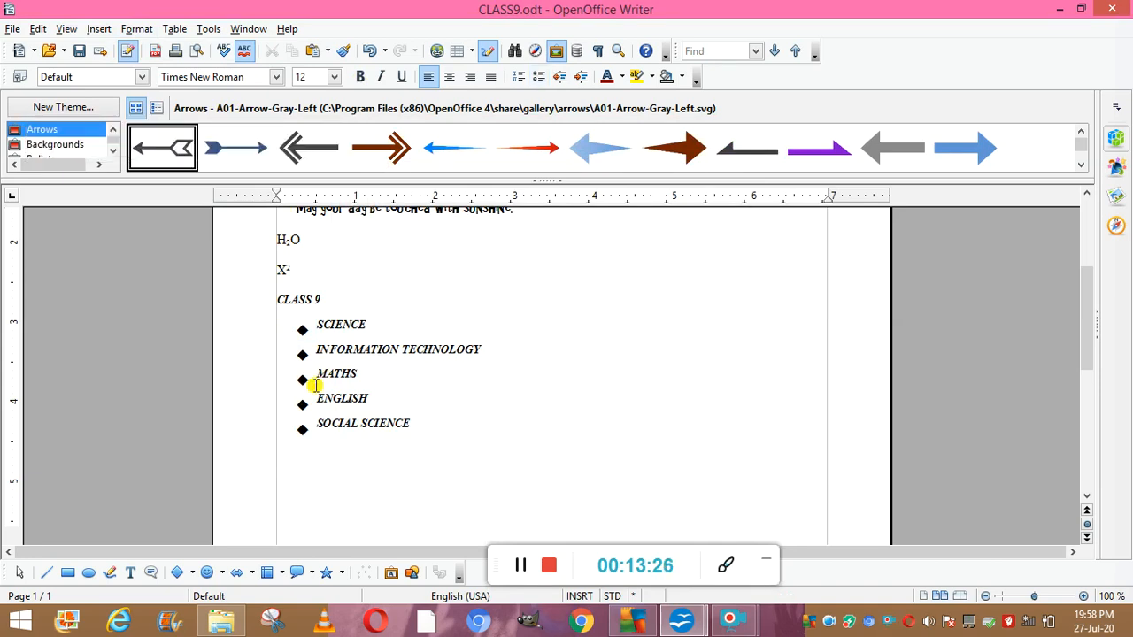
# Copy the whole bulleted subject list, from SCIENCE through SOCIAL SCIENCE
pyautogui.click(318, 328)
pyautogui.click(318, 326)
pyautogui.hotkey('shift', 'Down')
pyautogui.hotkey('shift', 'Down')
pyautogui.hotkey('shift', 'Down')
pyautogui.hotkey('shift', 'Down')
pyautogui.hotkey('shift', 'Down')
pyautogui.hotkey('ctrl', 'c')
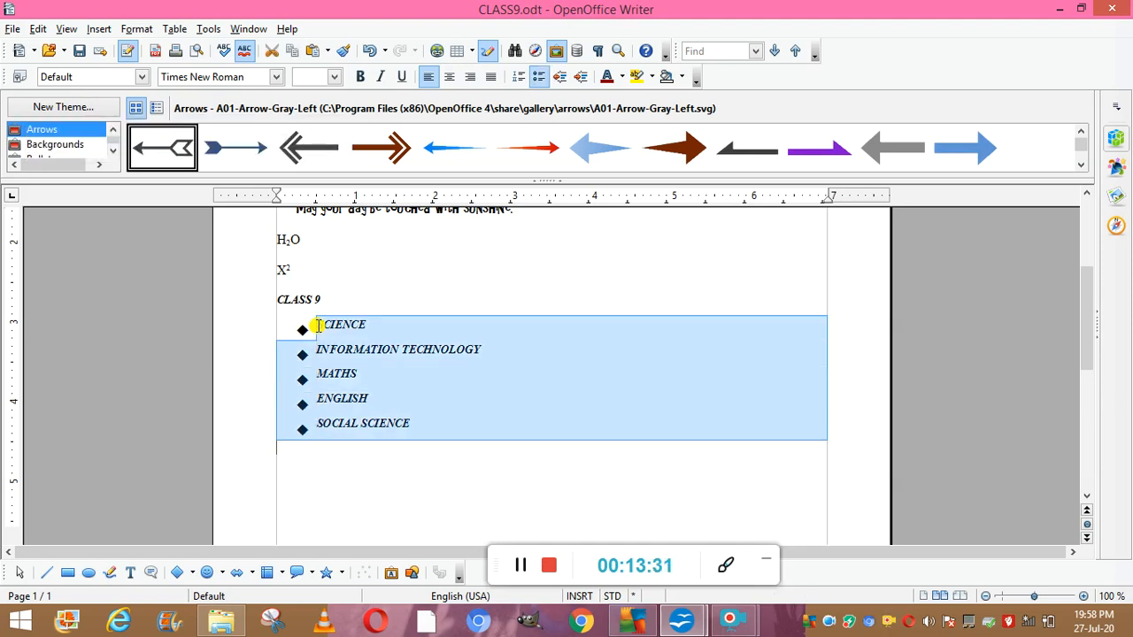
# Paste a second copy of the bulleted subject list below the first one, leaving an empty line between them
pyautogui.click(303, 485)
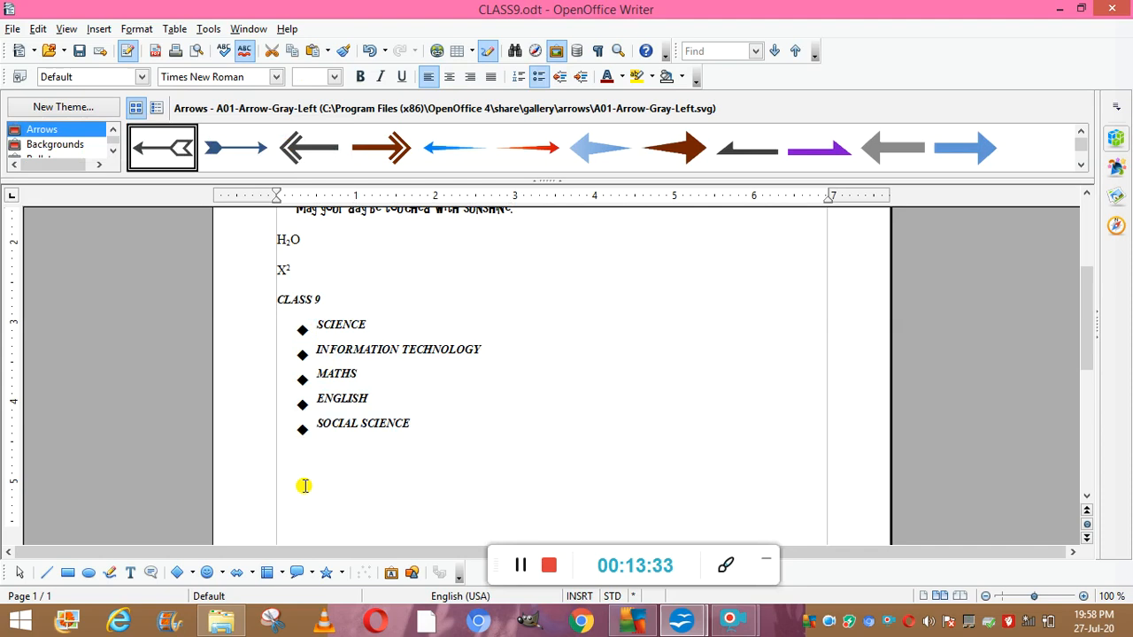
pyautogui.hotkey('ctrl', 'v')
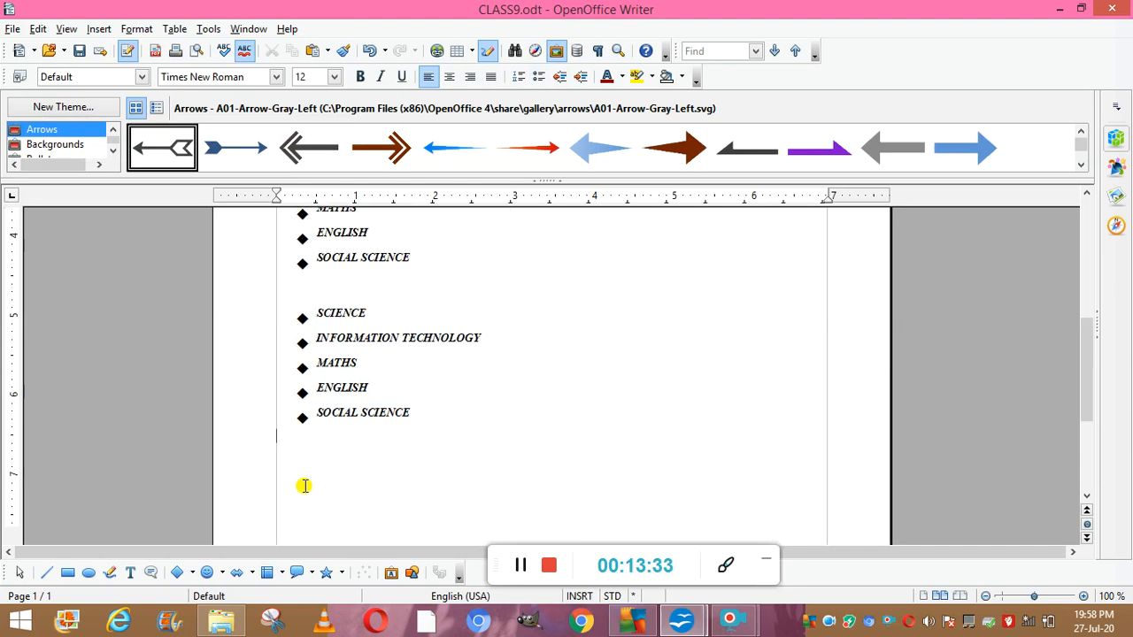
# Apply lowercase Roman numbering (i. ii. iii.) to the pasted subject list from SCIENCE to SOCIAL SCIENCE and deselect it
pyautogui.click(291, 316)
pyautogui.hotkey('shift', 'Down')
pyautogui.hotkey('shift', 'Down')
pyautogui.hotkey('shift', 'Down')
pyautogui.hotkey('shift', 'Down')
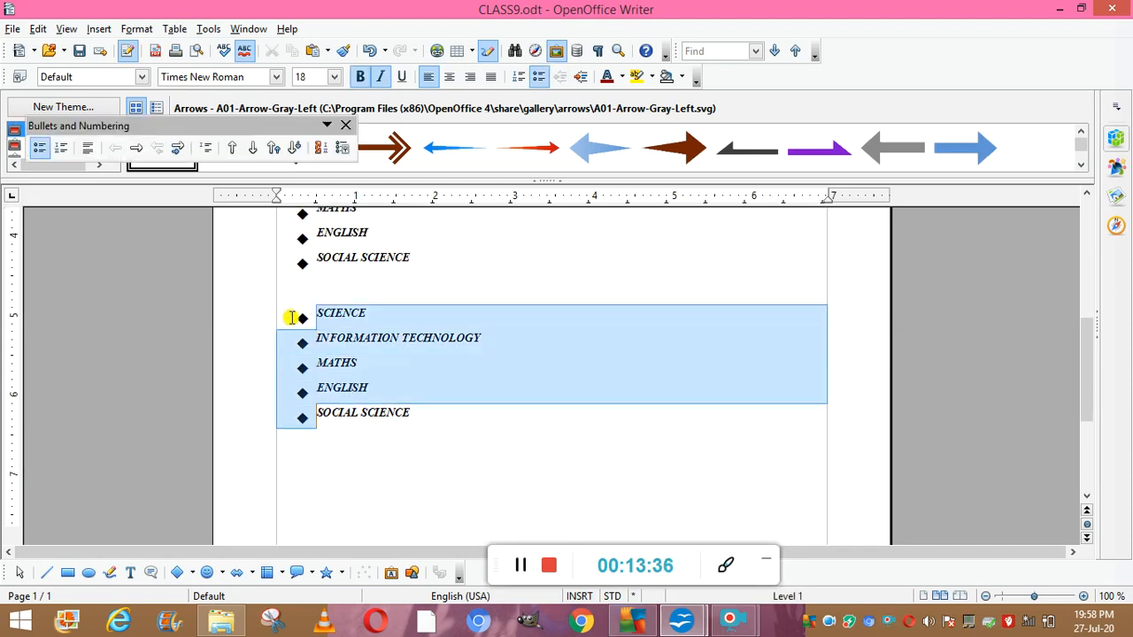
pyautogui.hotkey('shift', 'Right')
pyautogui.hotkey('shift', 'Right')
pyautogui.hotkey('shift', 'Right')
pyautogui.hotkey('shift', 'Right')
pyautogui.hotkey('shift', 'Right')
pyautogui.hotkey('shift', 'Right')
pyautogui.hotkey('shift', 'Right')
pyautogui.hotkey('shift', 'Right')
pyautogui.hotkey('shift', 'Right')
pyautogui.hotkey('shift', 'Right')
pyautogui.hotkey('shift', 'Right')
pyautogui.hotkey('shift', 'Right')
pyautogui.hotkey('shift', 'Right')
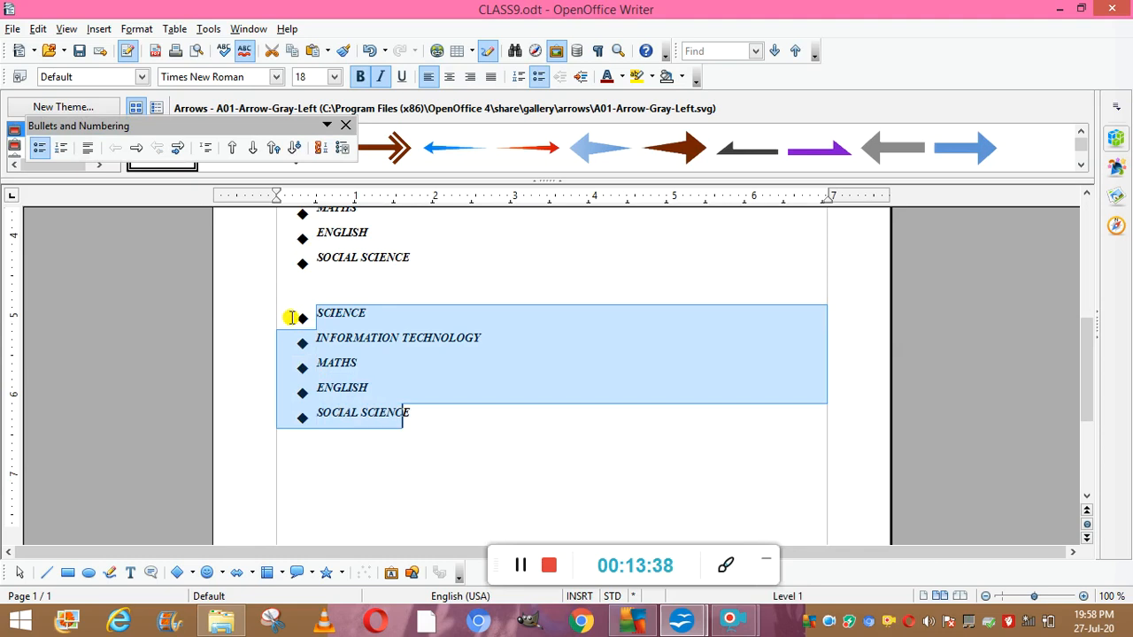
pyautogui.click(135, 29)
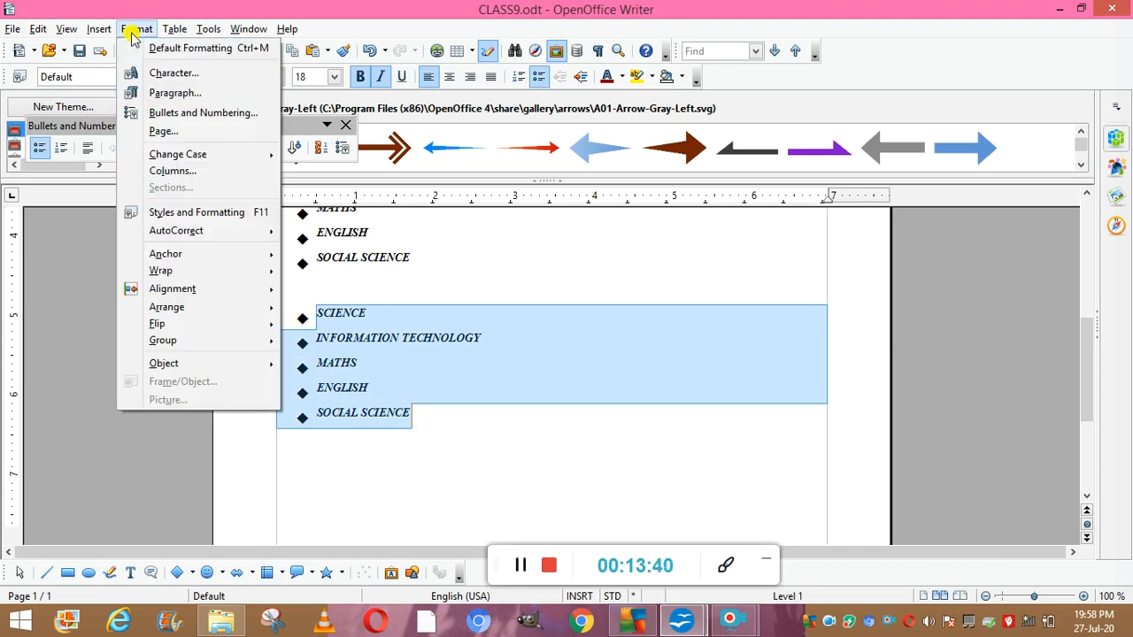
pyautogui.click(187, 113)
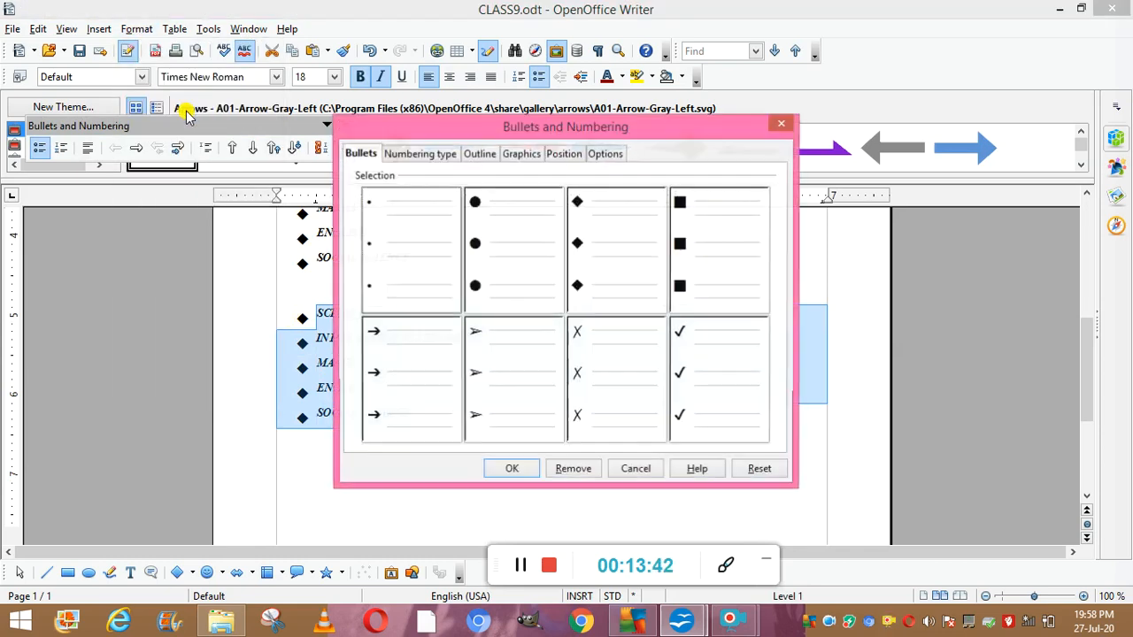
pyautogui.click(405, 155)
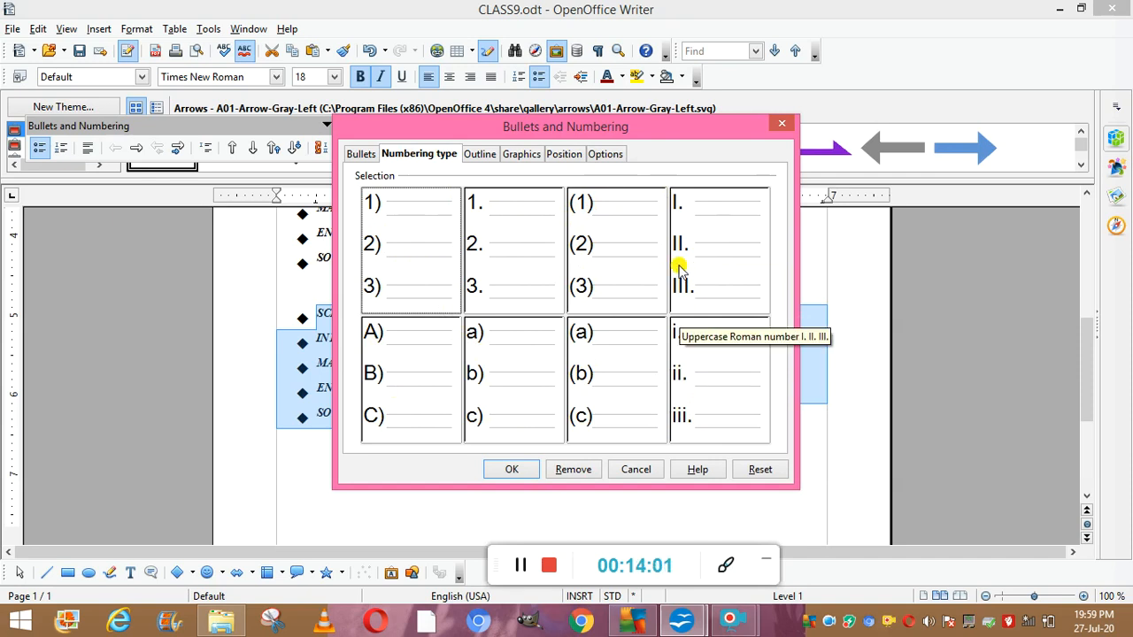
pyautogui.click(687, 345)
pyautogui.click(511, 470)
pyautogui.click(428, 411)
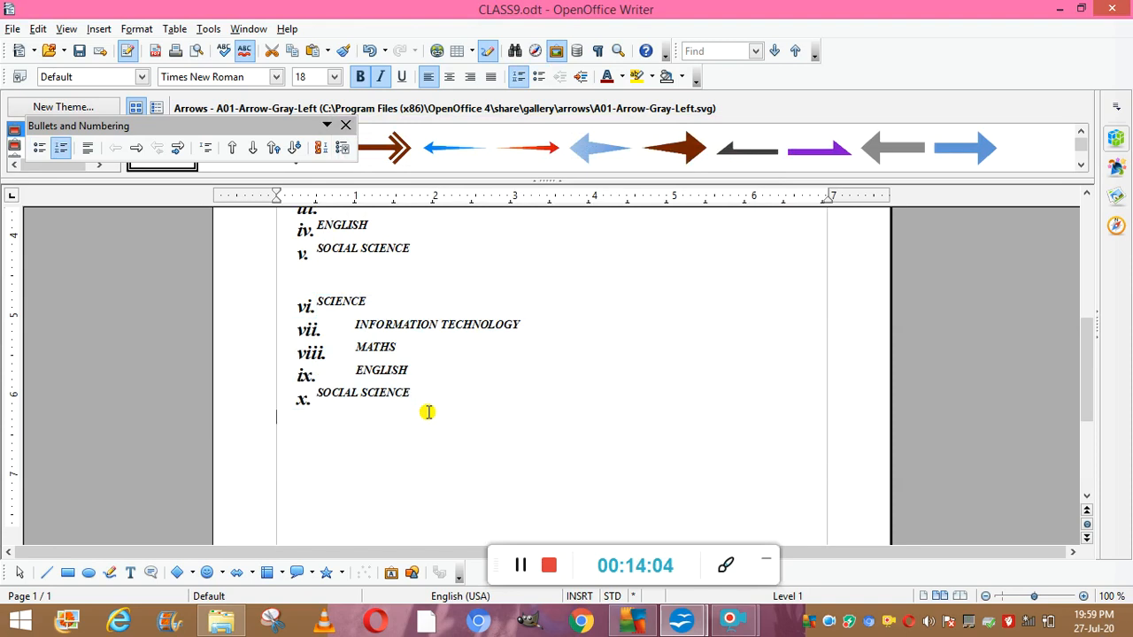
# Examine the numbering of both subject lists under CLASS 9
pyautogui.press('Up')
pyautogui.press('Up')
pyautogui.press('Up')
pyautogui.press('Up')
pyautogui.press('Up')
pyautogui.press('Up')
pyautogui.press('Up')
pyautogui.press('Up')
pyautogui.press('Up')
pyautogui.press('Up')
pyautogui.press('Up')
pyautogui.press('Up')
pyautogui.press('Up')
pyautogui.press('Up')
pyautogui.press('Up')
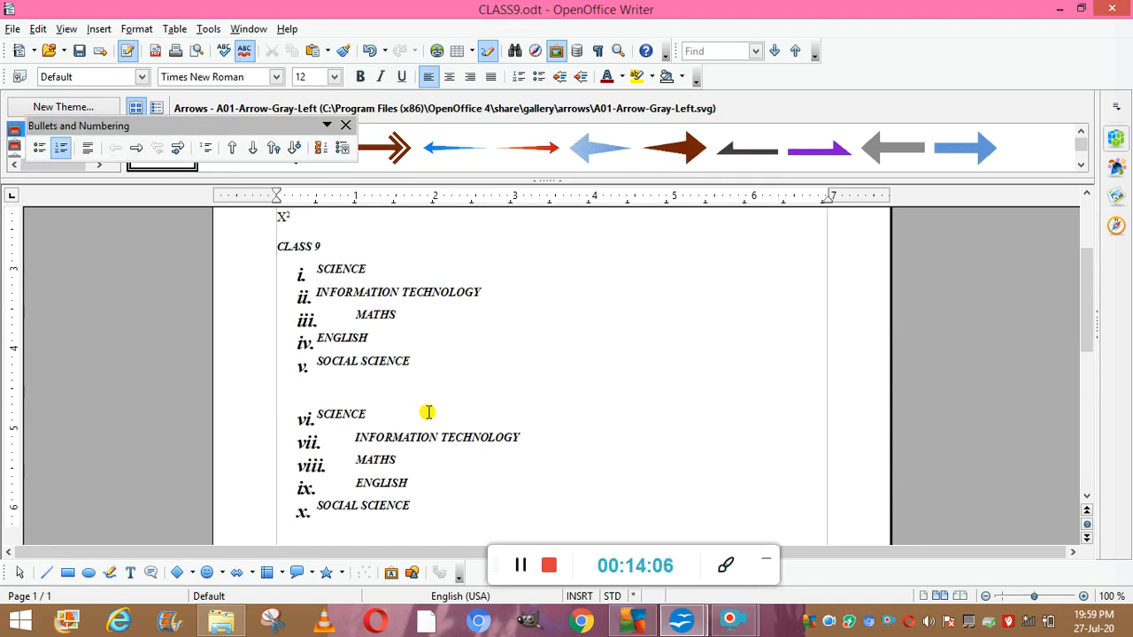
pyautogui.press('Down')
pyautogui.press('Down')
pyautogui.press('Down')
pyautogui.press('Down')
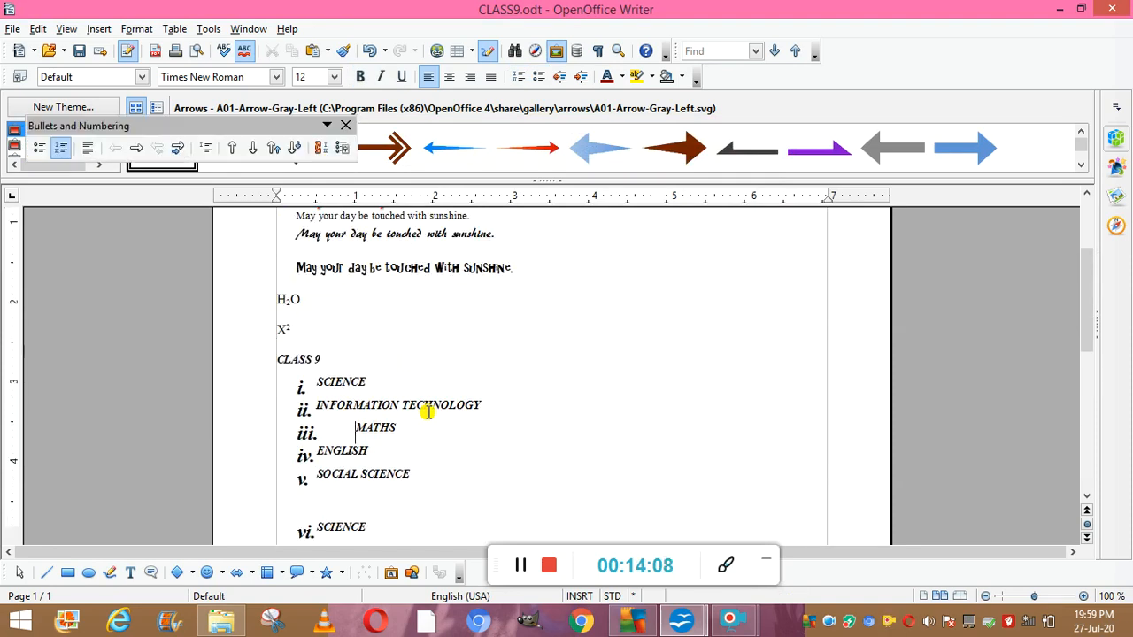
pyautogui.press('Down')
pyautogui.press('Down')
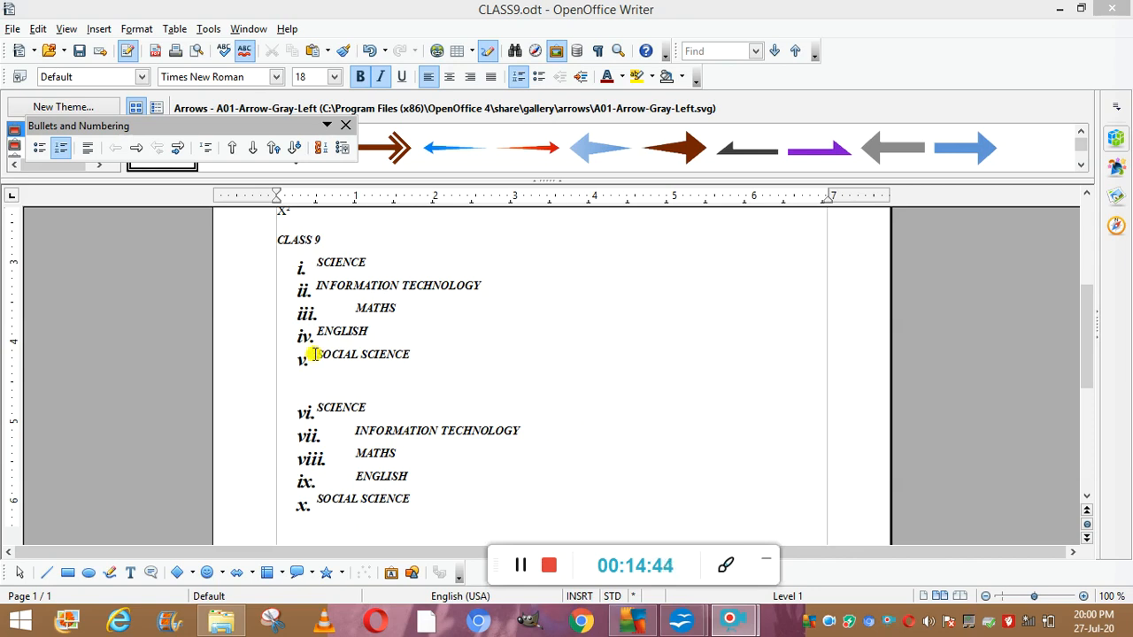
pyautogui.click(316, 262)
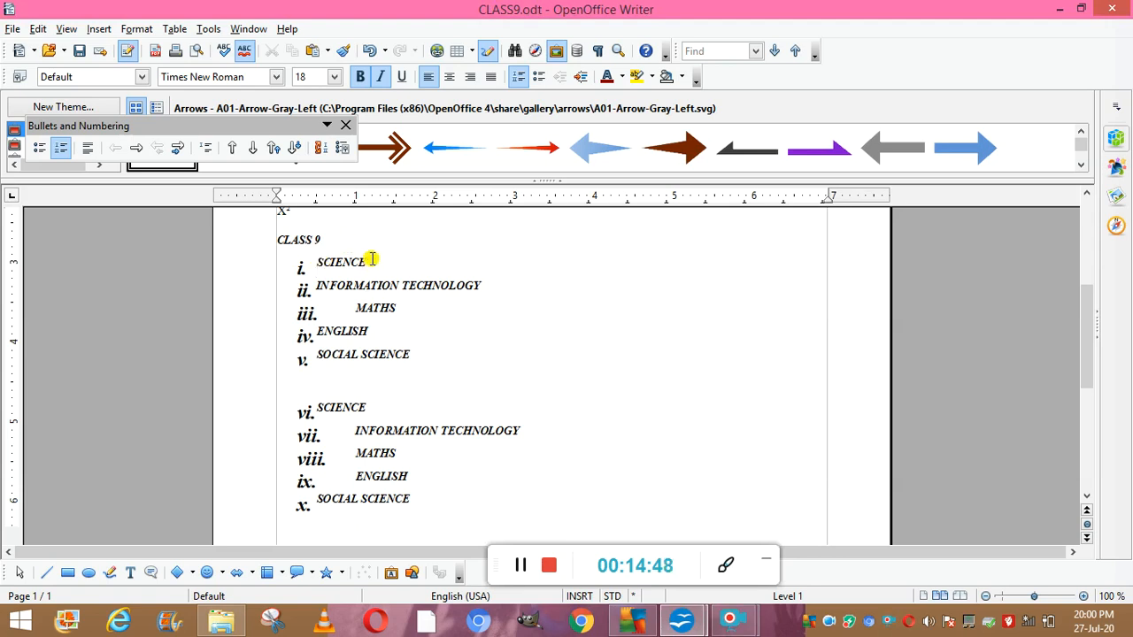
pyautogui.press('BackSpace')
pyautogui.press('BackSpace')
pyautogui.write('CE')
pyautogui.click(521, 564)
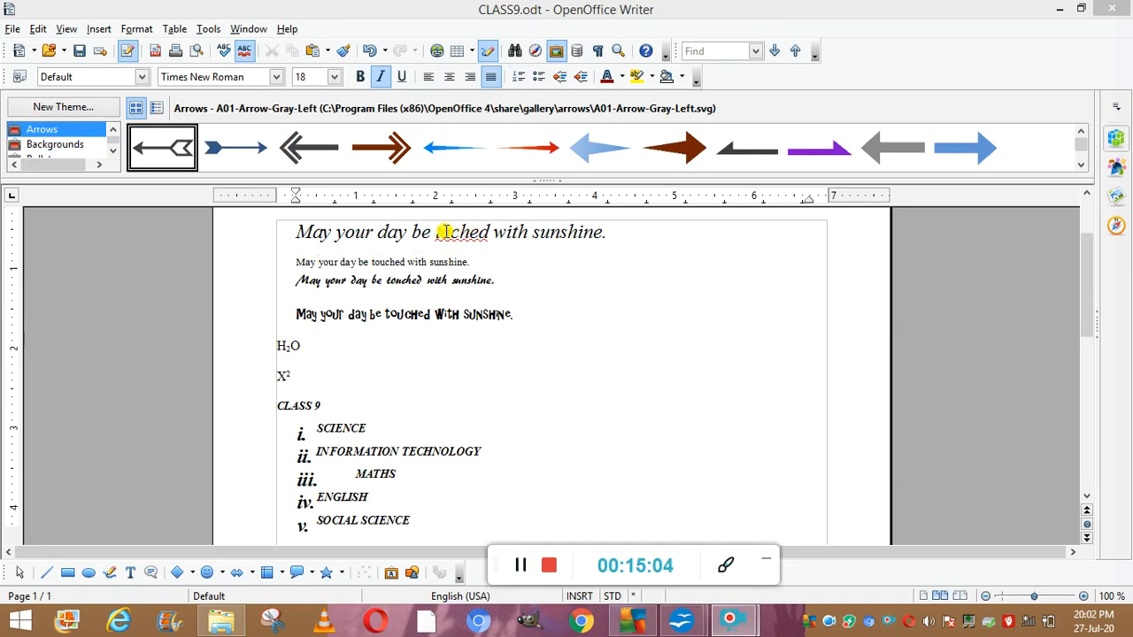
# Run the spelling check on the misspelled word "toched" in the first sentence and change it to "touched"
pyautogui.tripleClick(440, 231)
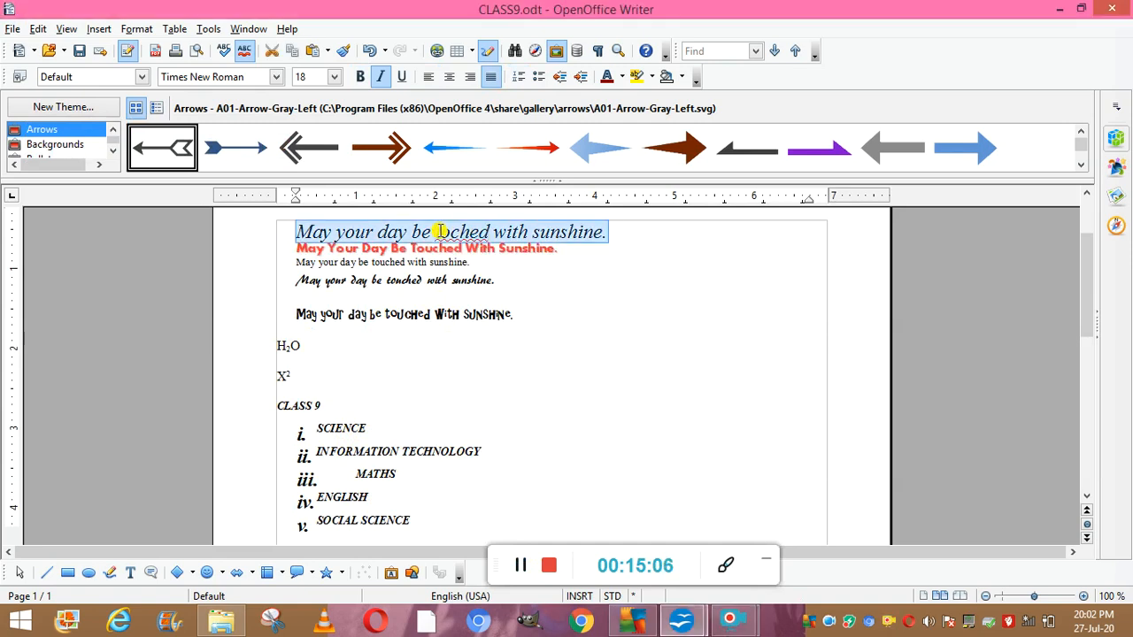
pyautogui.doubleClick(440, 231)
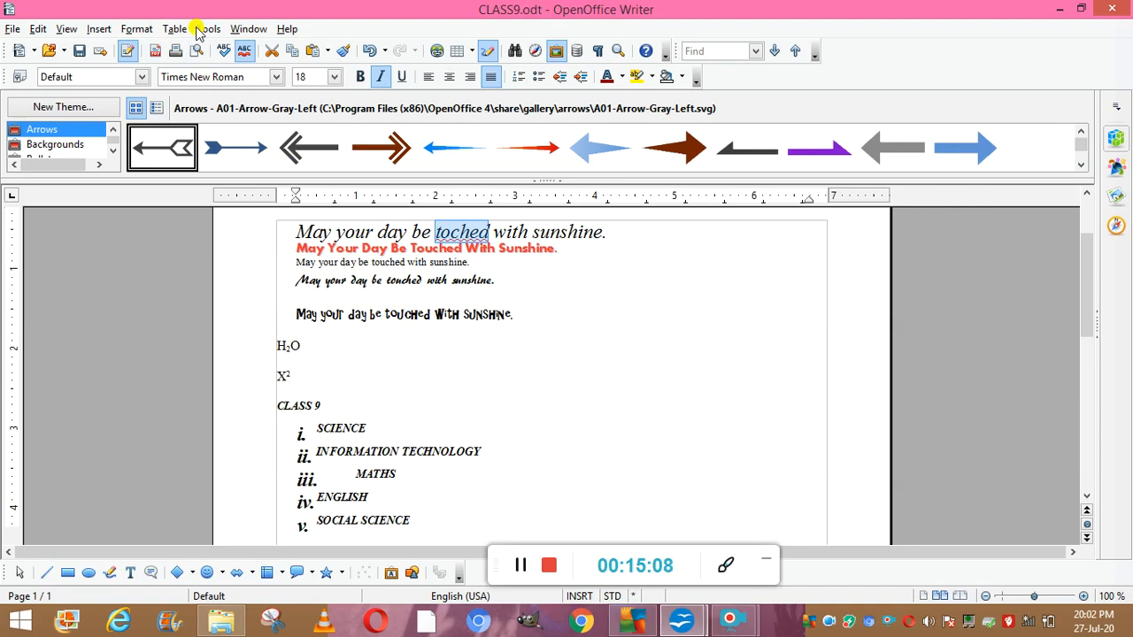
pyautogui.click(131, 30)
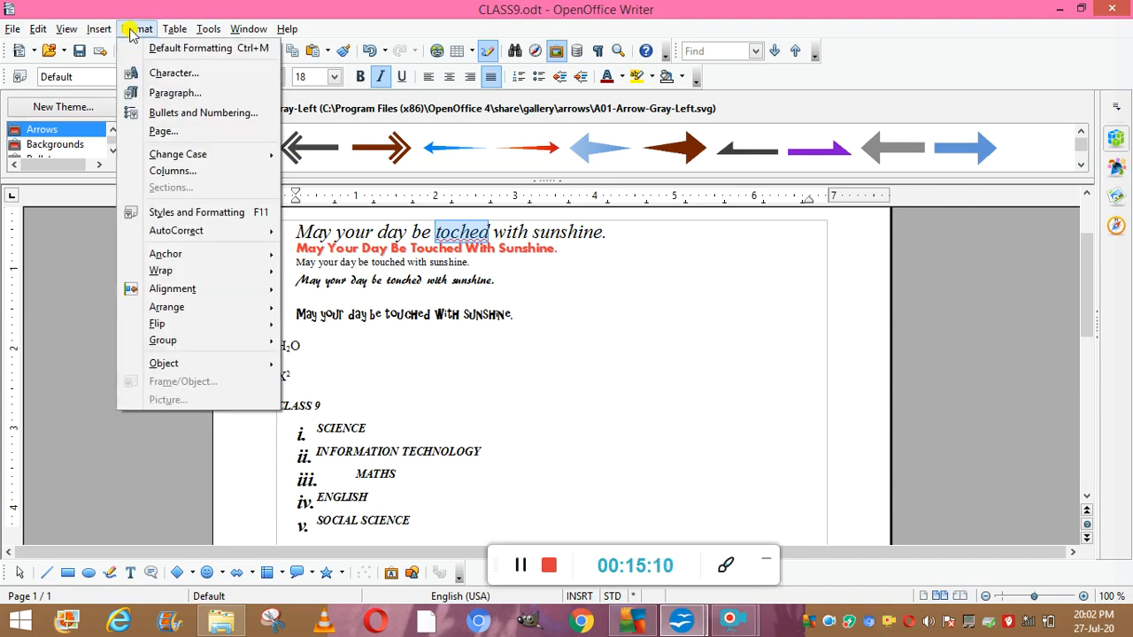
pyautogui.moveTo(206, 28)
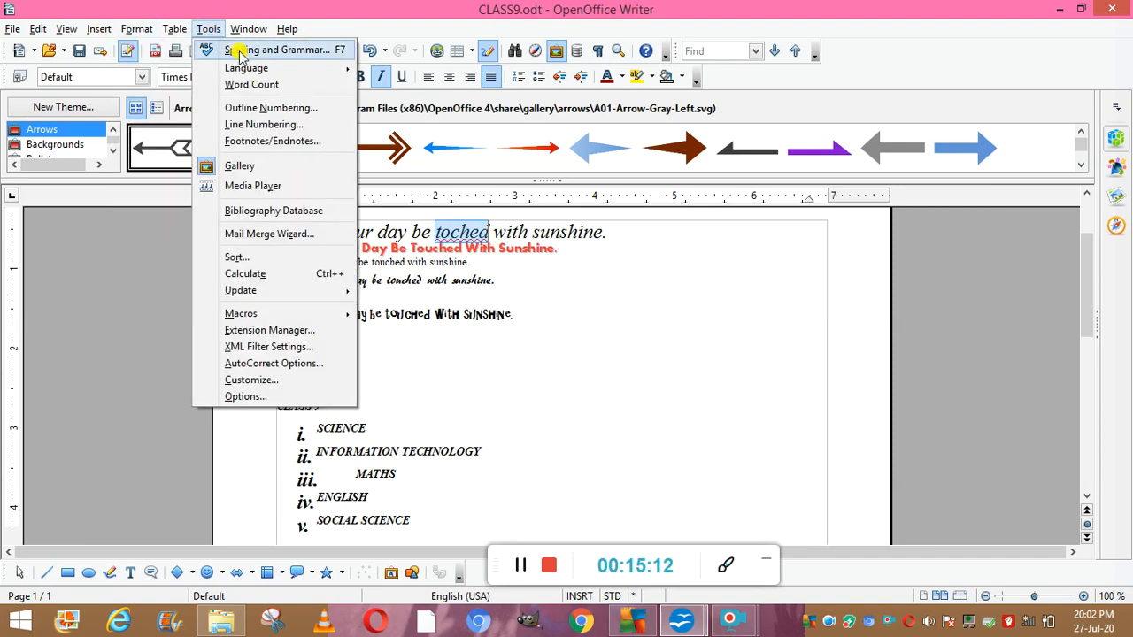
pyautogui.click(241, 51)
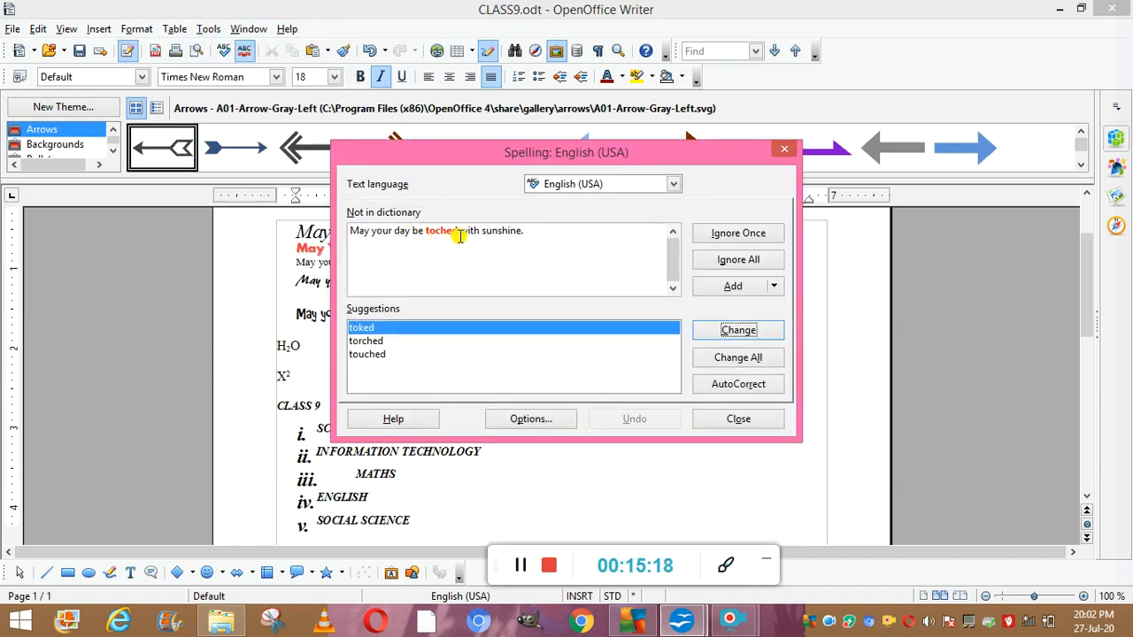
pyautogui.click(386, 354)
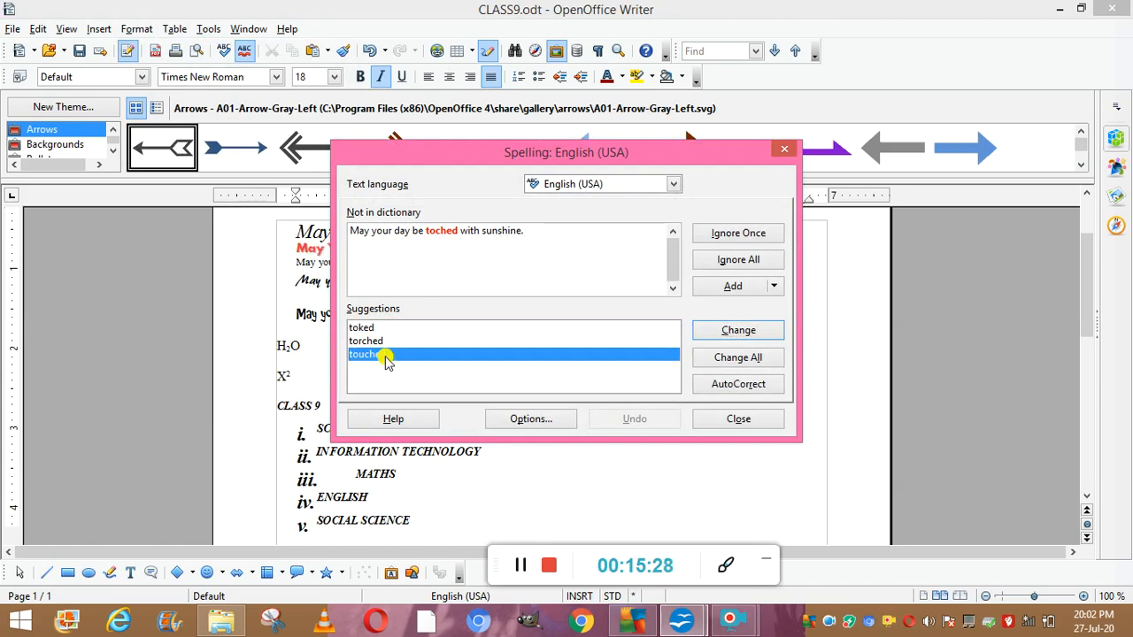
pyautogui.click(735, 333)
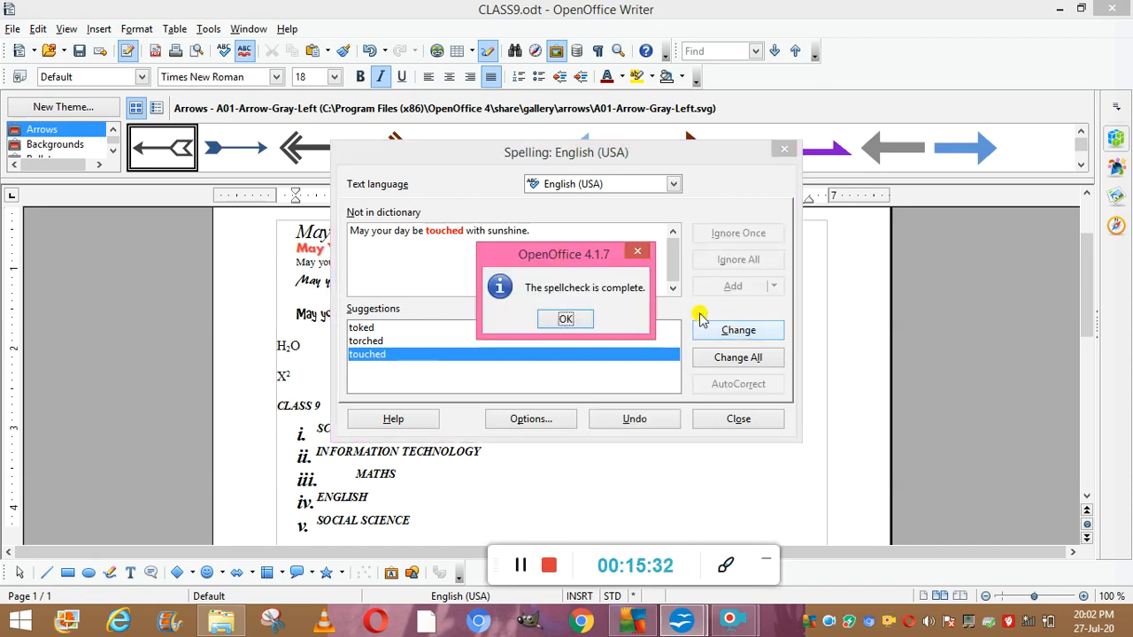
pyautogui.click(564, 317)
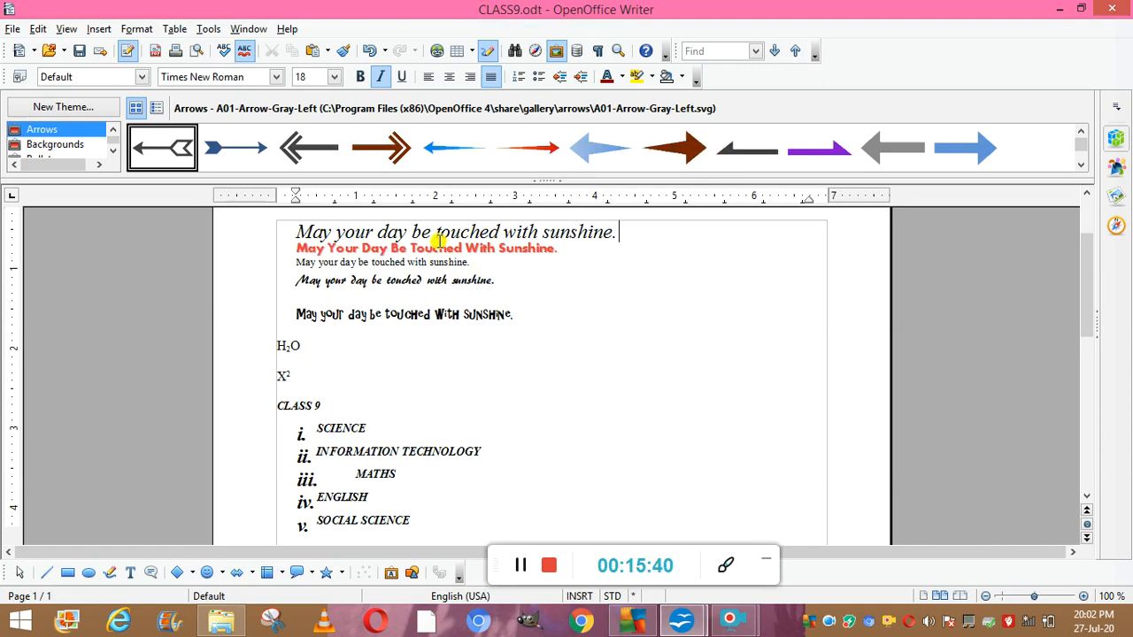
# Run the spelling check again, review the suggestion for "nanak" in the header and close it without making changes
pyautogui.click(208, 29)
pyautogui.click(223, 46)
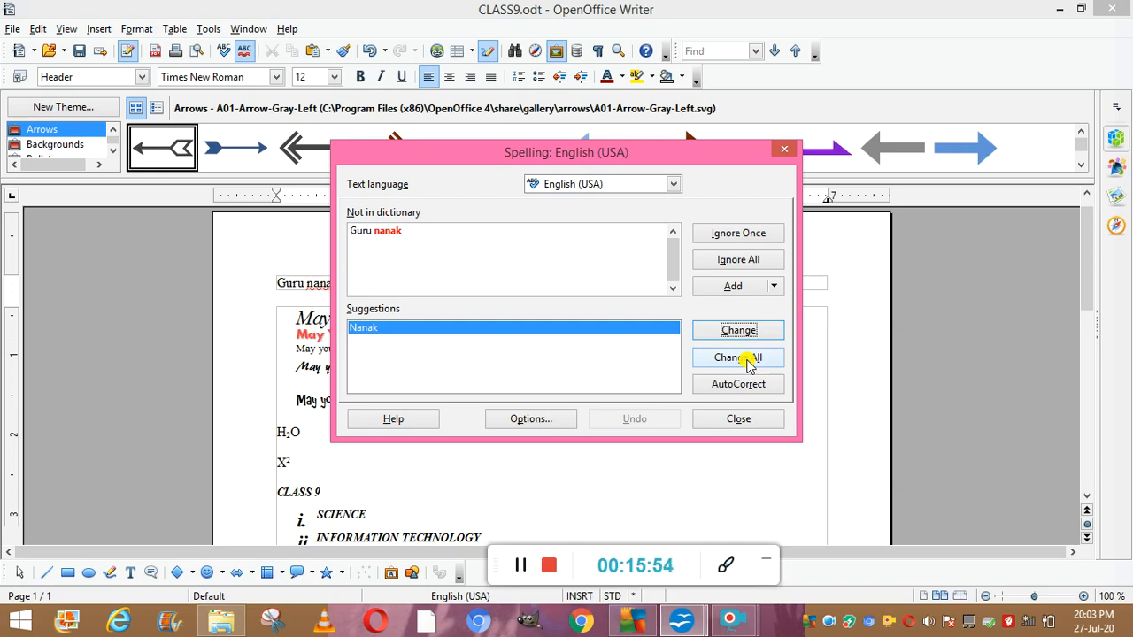
pyautogui.click(744, 420)
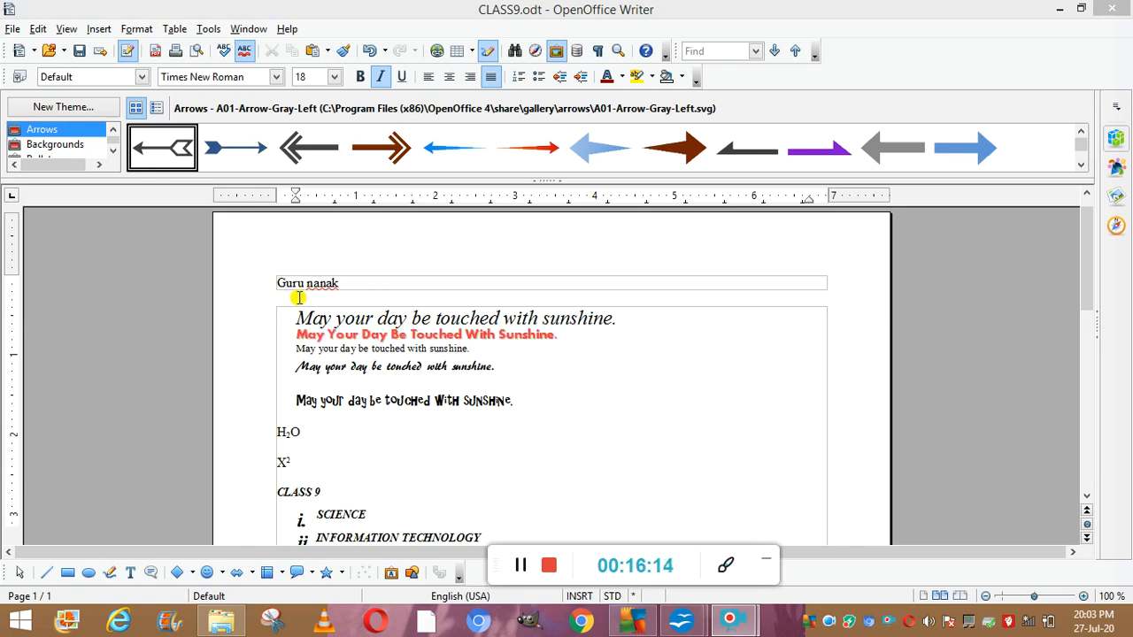
# Look up alternatives for the word "May" in the Thesaurus and close it without replacing the word
pyautogui.click(211, 30)
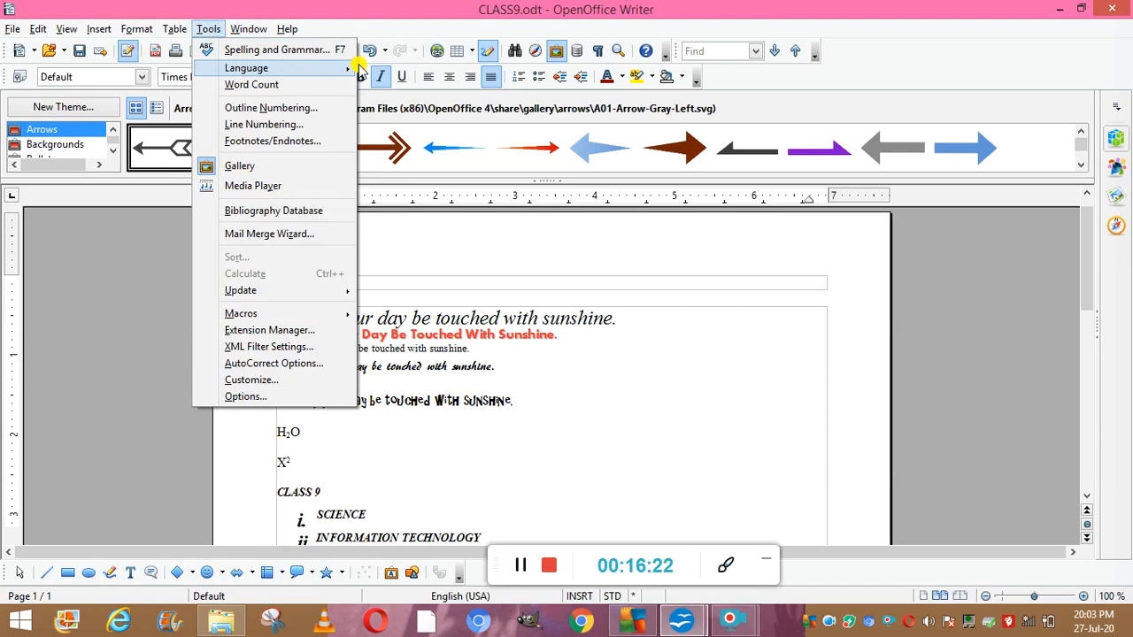
pyautogui.moveTo(339, 73)
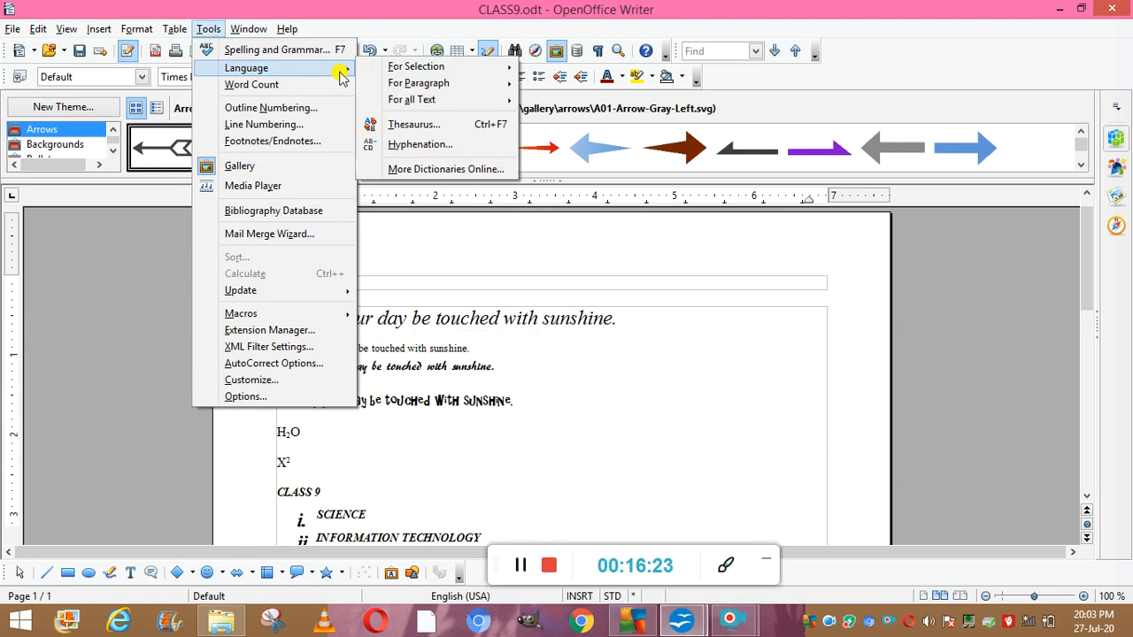
pyautogui.click(439, 129)
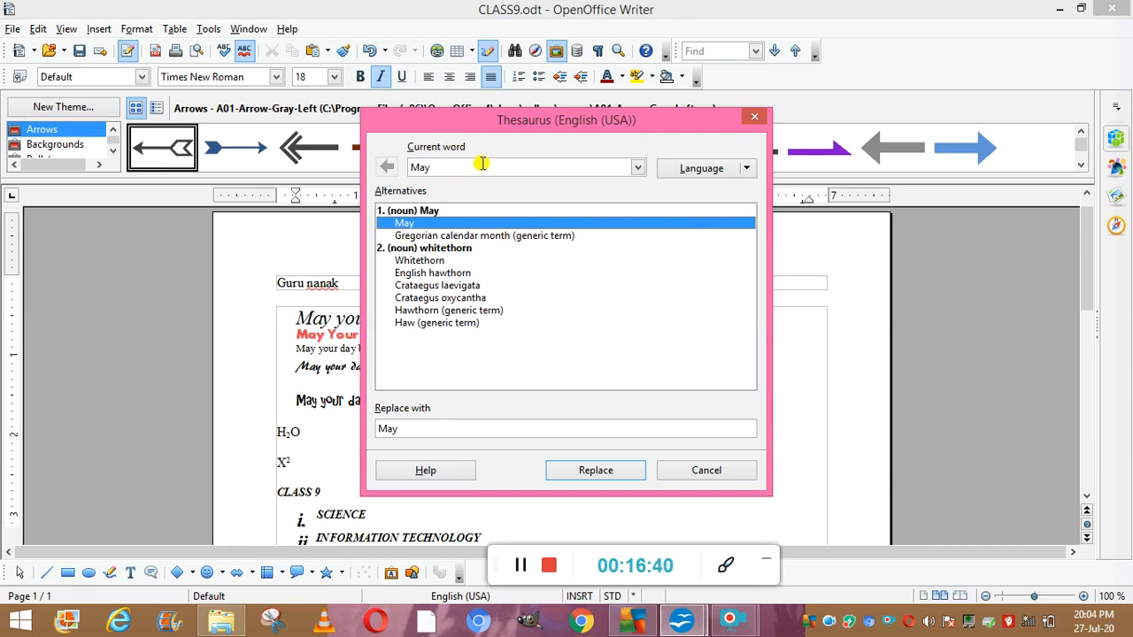
pyautogui.click(637, 167)
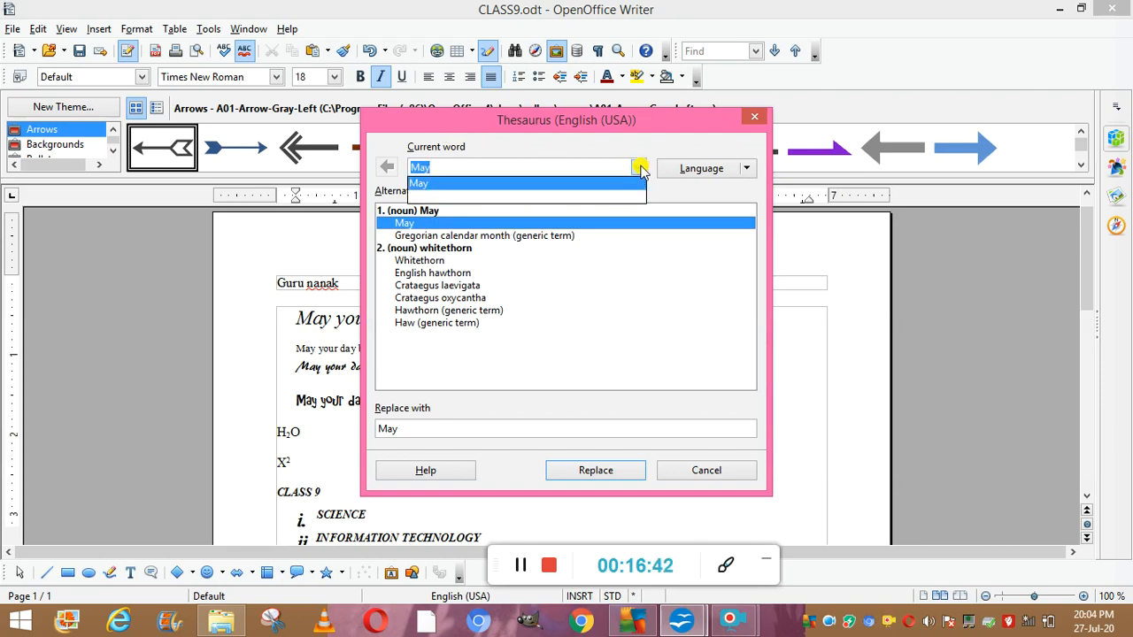
pyautogui.click(754, 116)
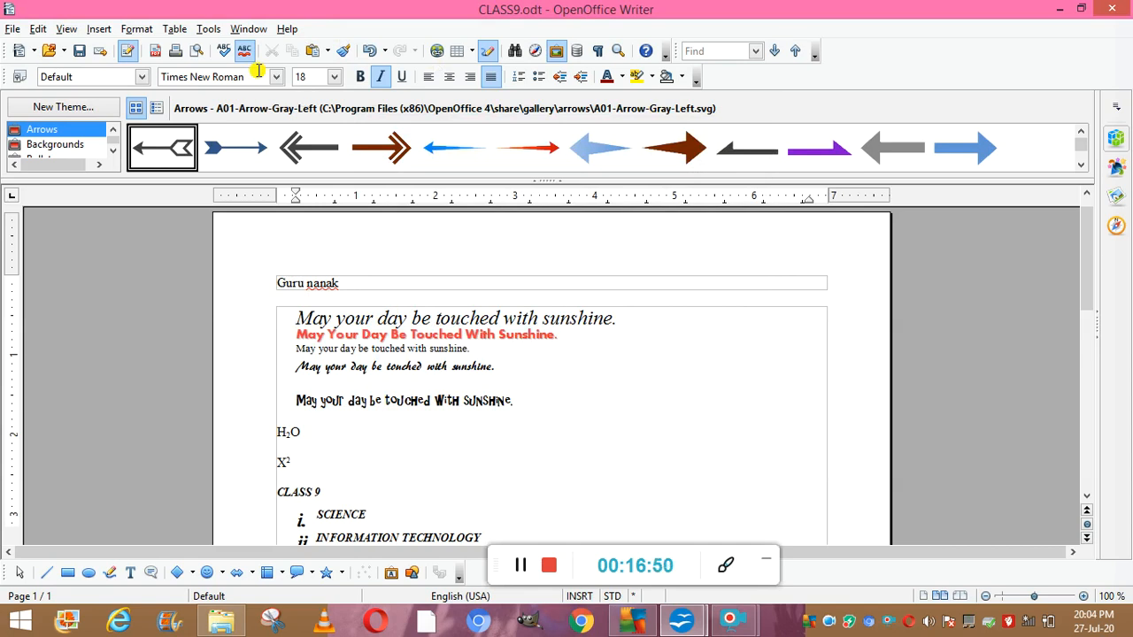
pyautogui.click(208, 28)
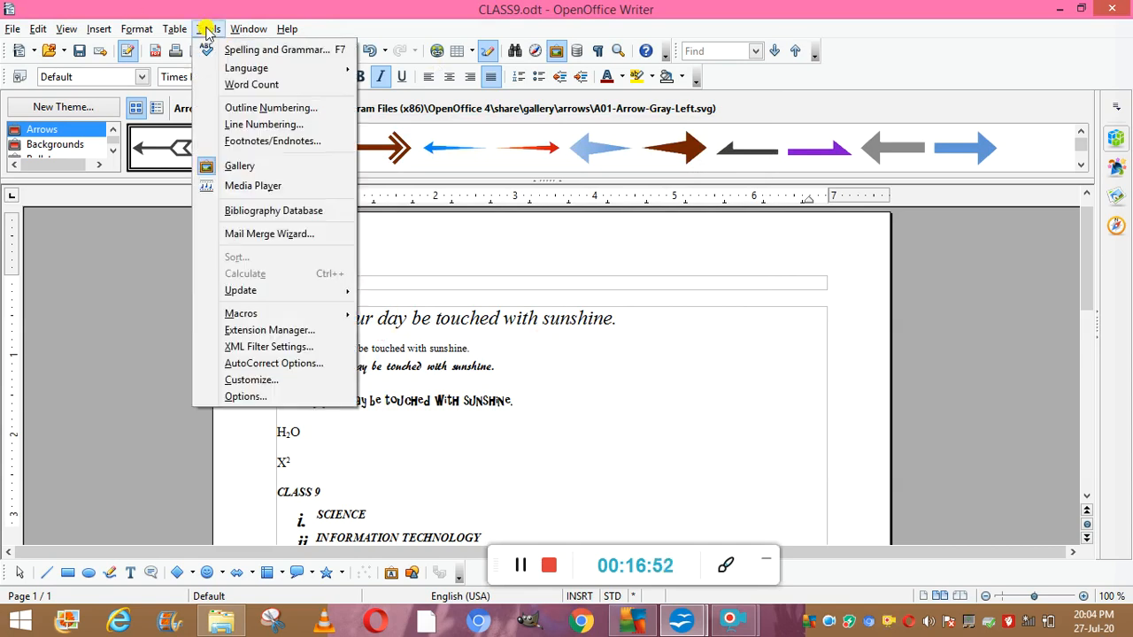
pyautogui.moveTo(239, 66)
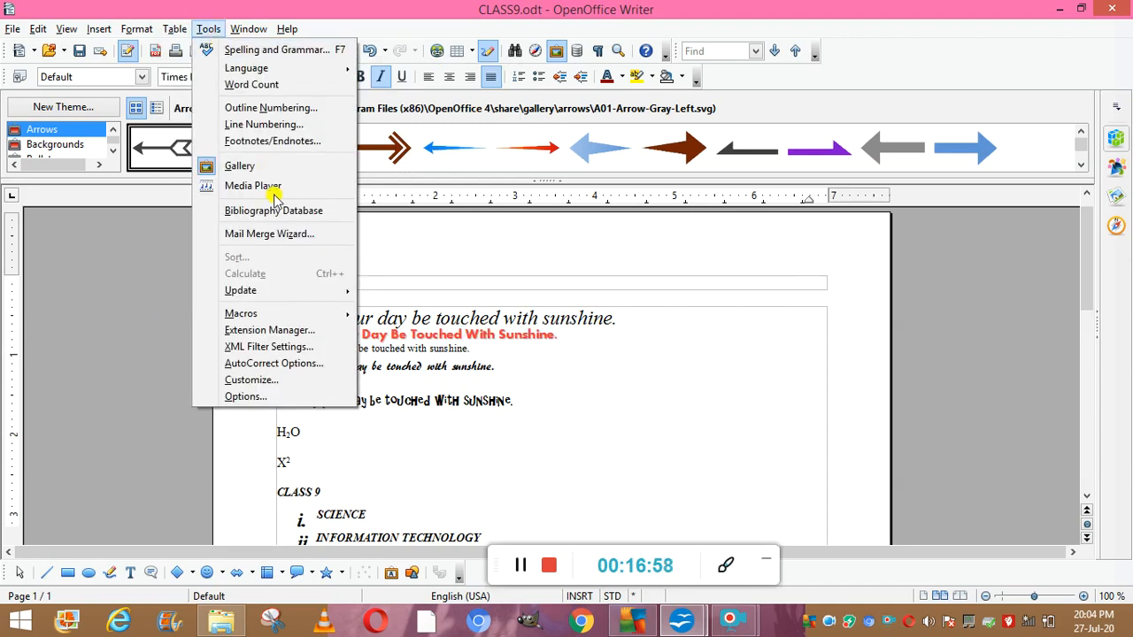
pyautogui.click(521, 564)
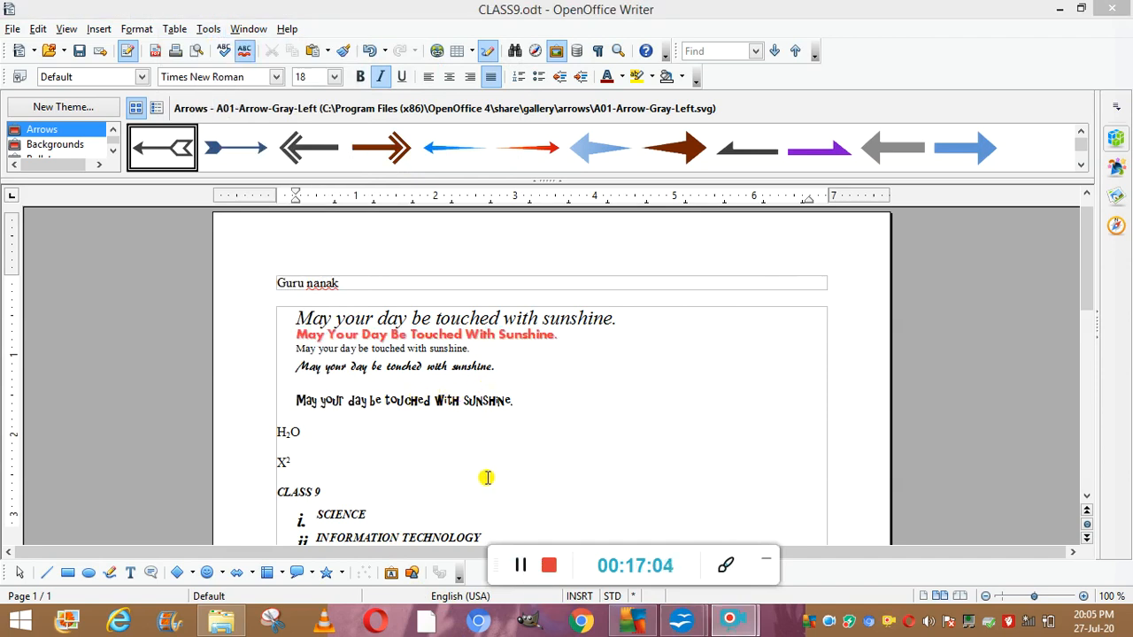
# Place the text cursor in the empty area below the second subject list
pyautogui.click(493, 532)
pyautogui.scroll(-4, 493, 533)
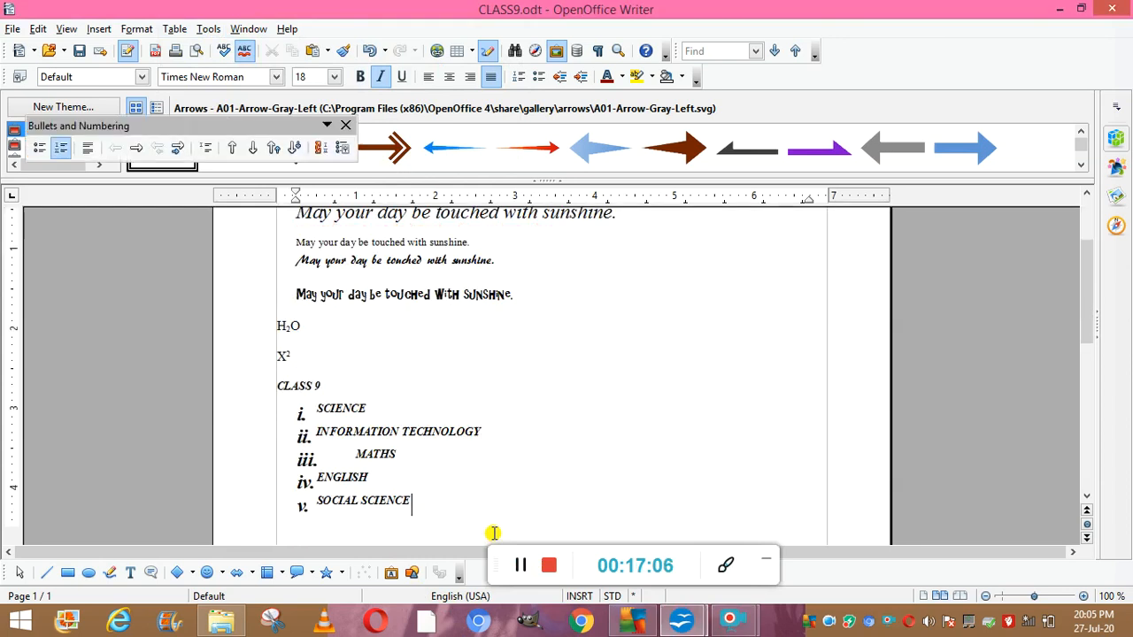
pyautogui.scroll(-3, 493, 533)
pyautogui.click(492, 533)
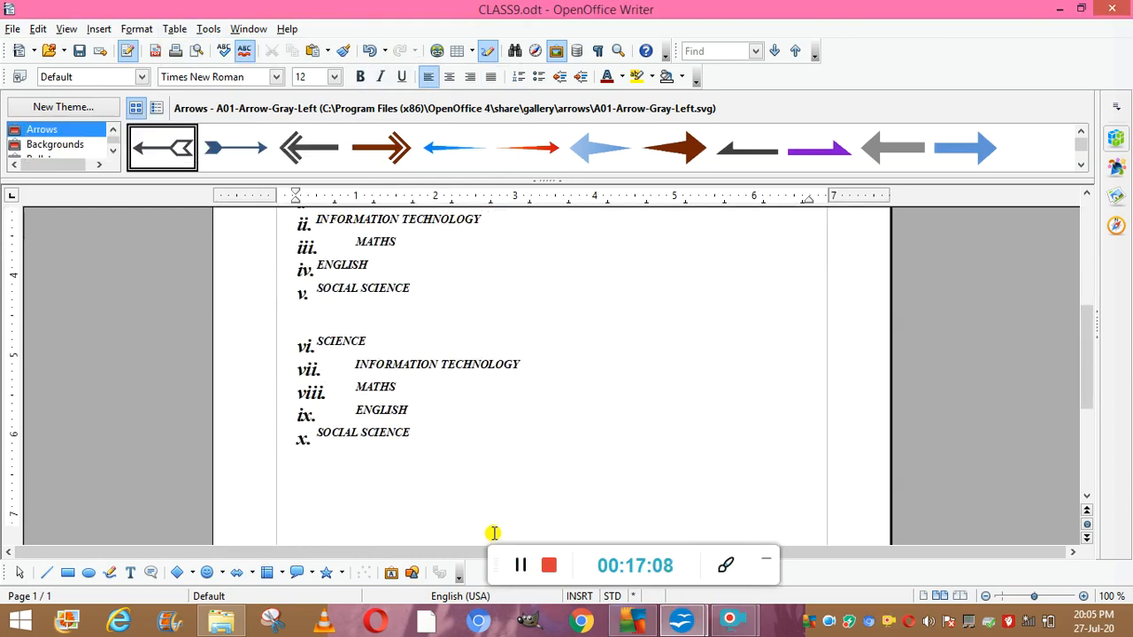
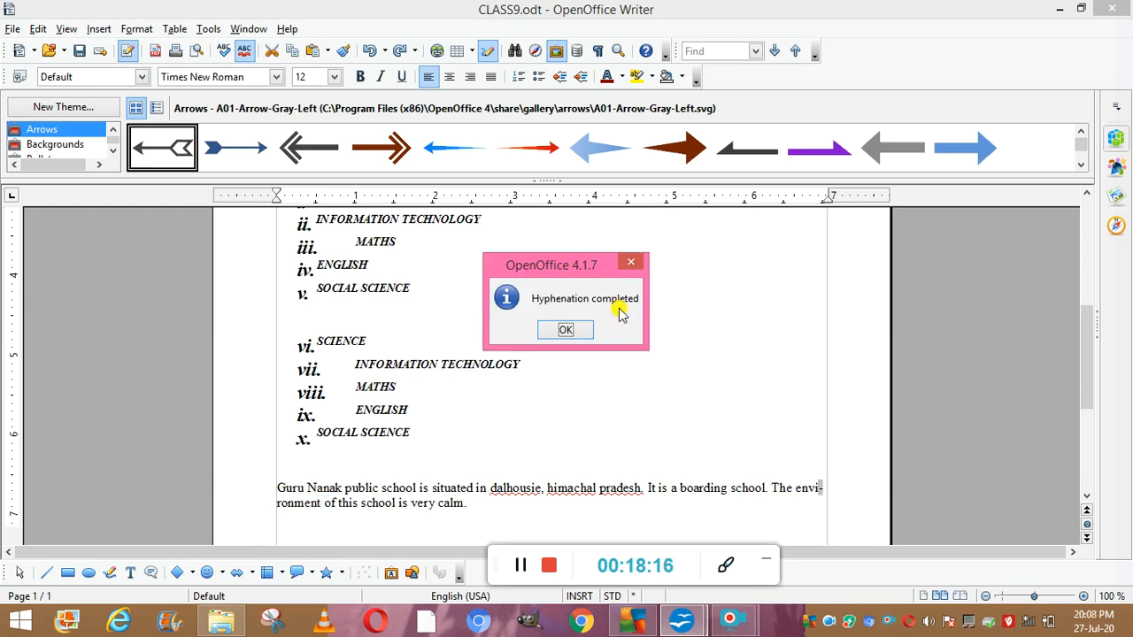
# Finish hyphenating the school description paragraph below the second subject list
pyautogui.click(566, 329)
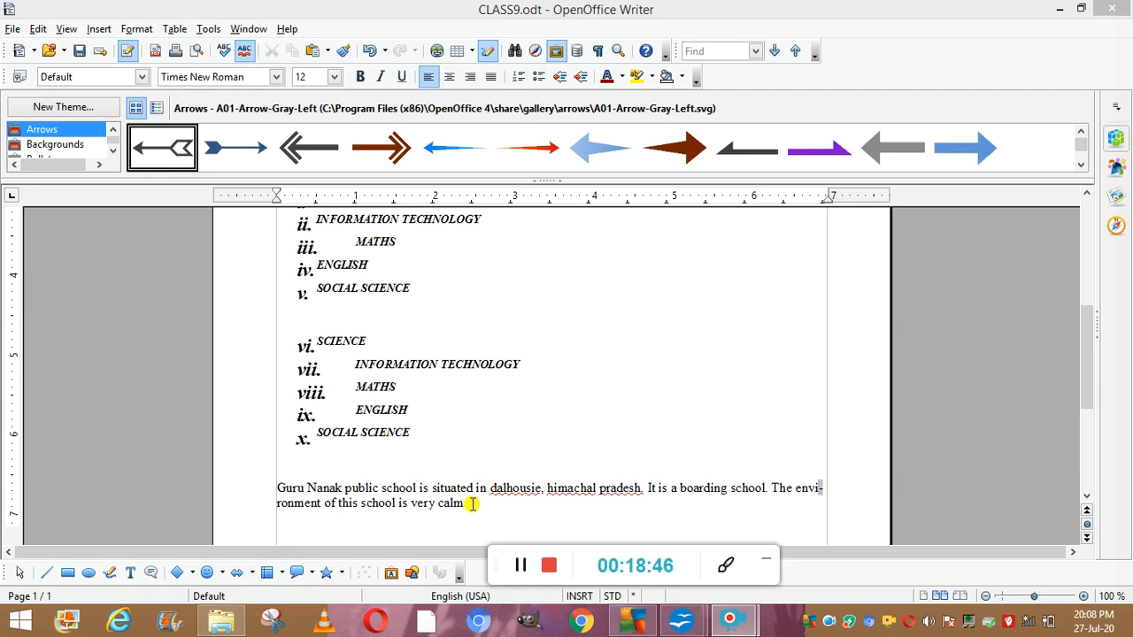
# Add the misspelled word "hte" on a new line below the school description paragraph
pyautogui.press('Return')
pyautogui.write('hte')
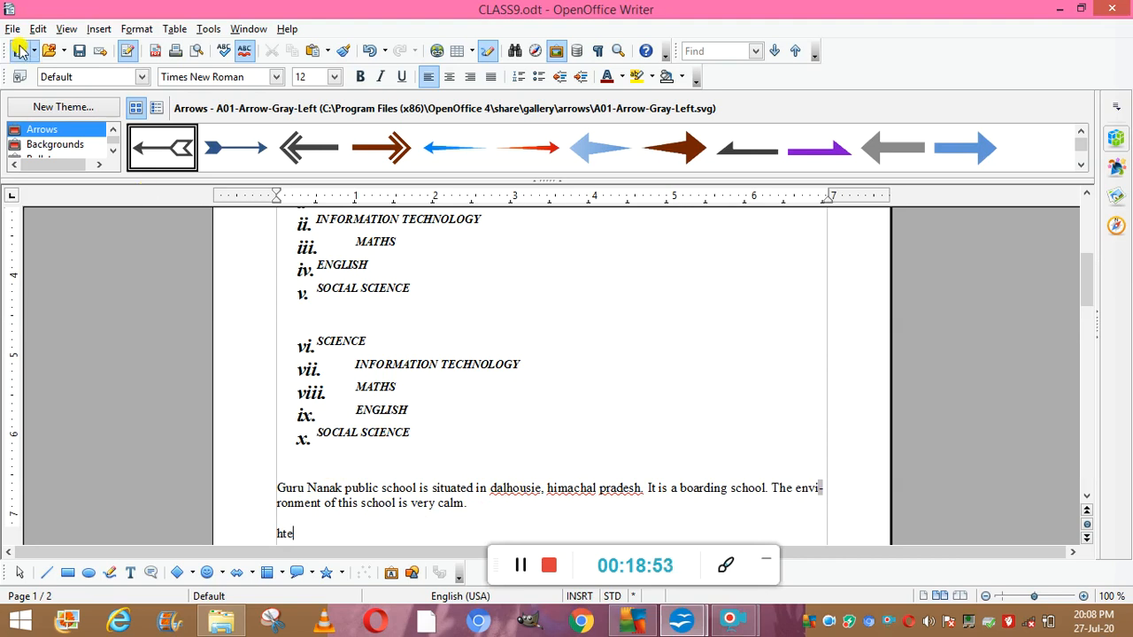
# Look over the AutoCorrect replacement table for English (USA) and close it without making changes
pyautogui.click(199, 32)
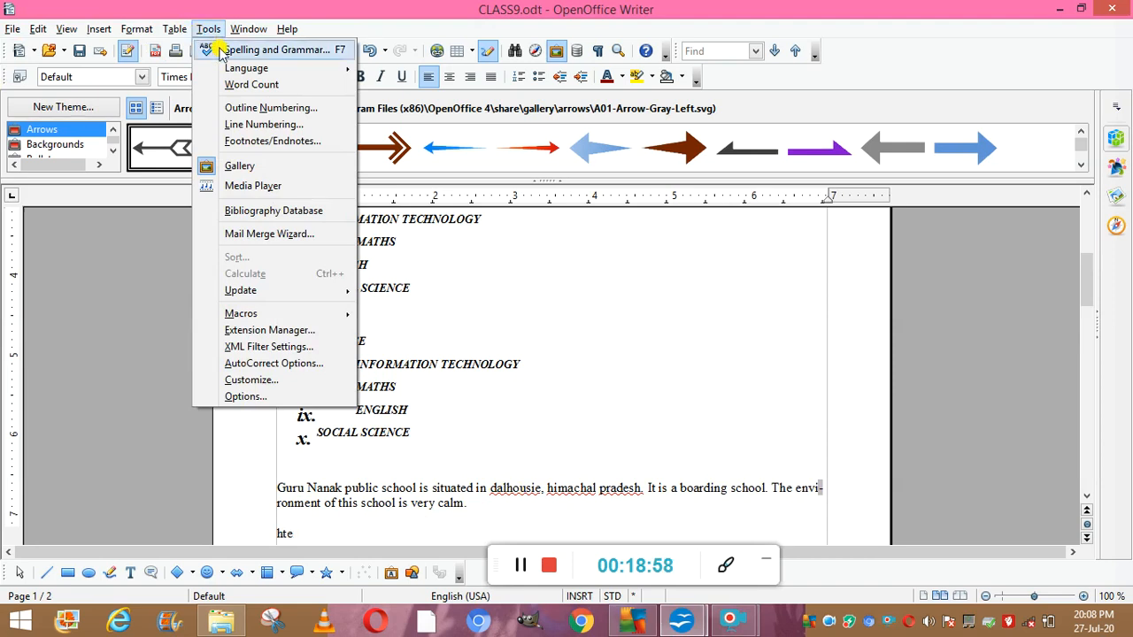
pyautogui.moveTo(259, 71)
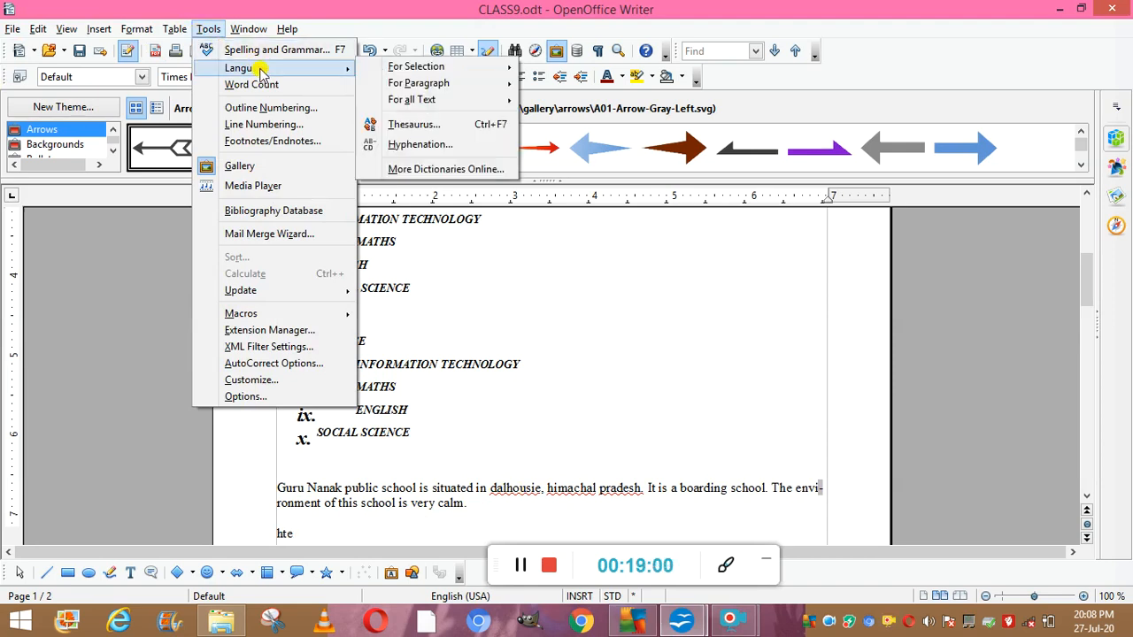
pyautogui.click(259, 367)
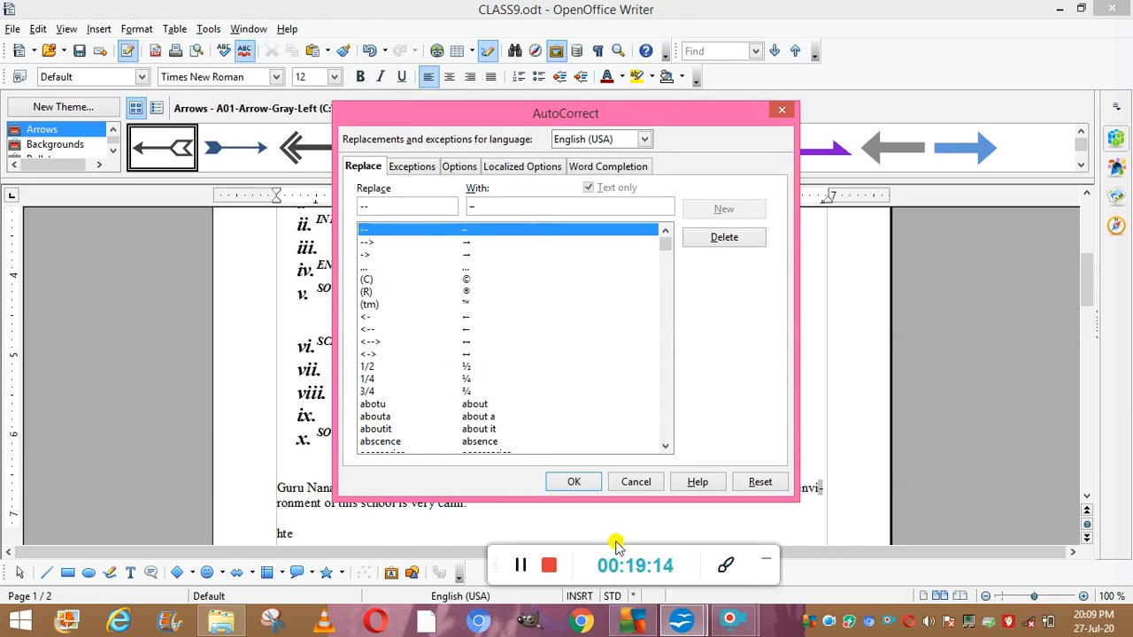
pyautogui.press('Escape')
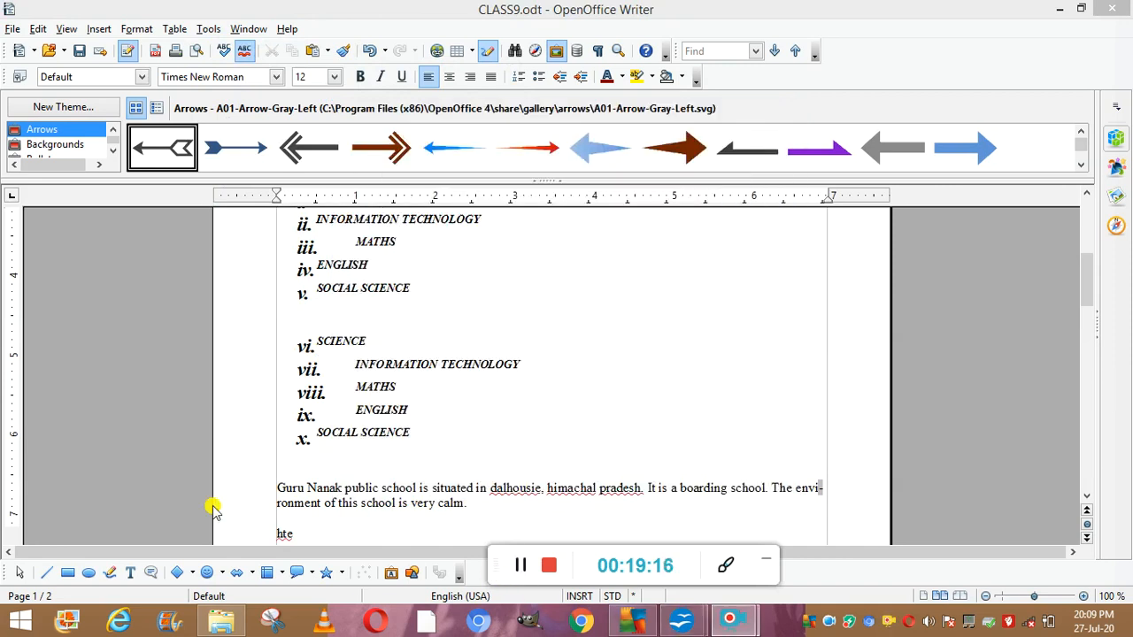
# Correct the misspelled word "hte" below the school description to the suggested spelling "the"
pyautogui.click(284, 535)
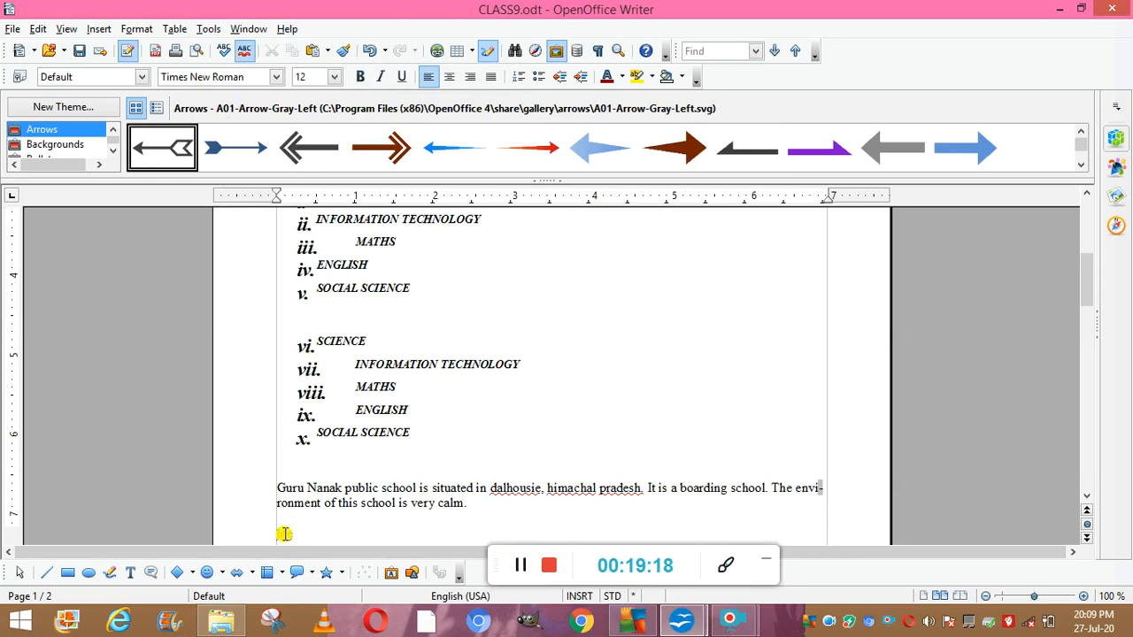
pyautogui.write('hy')
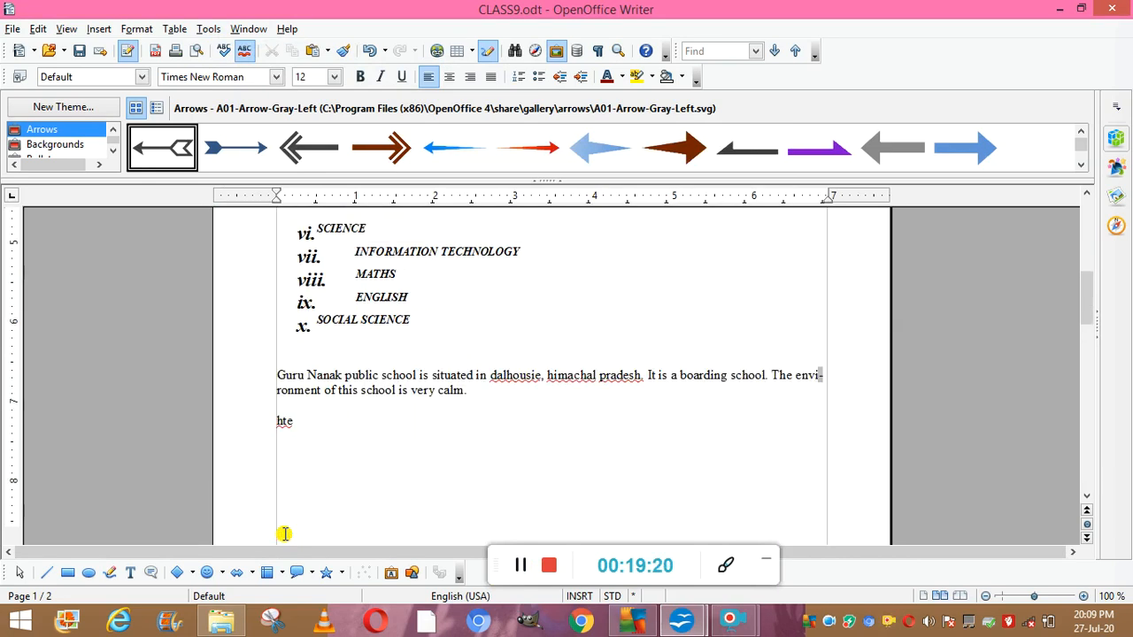
pyautogui.press('BackSpace')
pyautogui.press('BackSpace')
pyautogui.rightClick(283, 421)
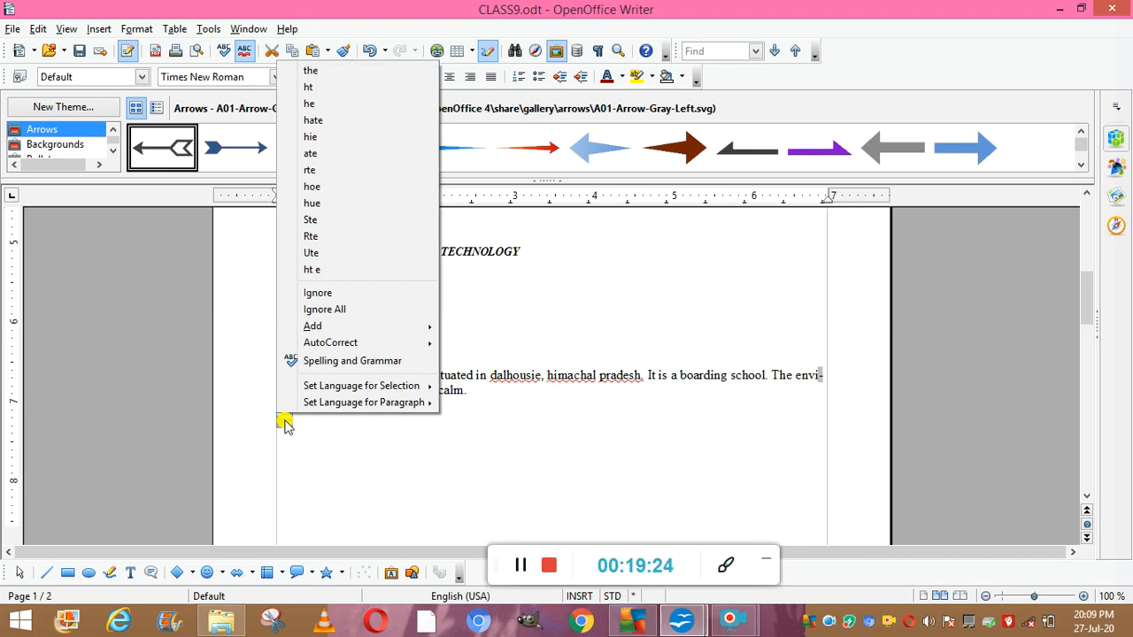
pyautogui.click(323, 78)
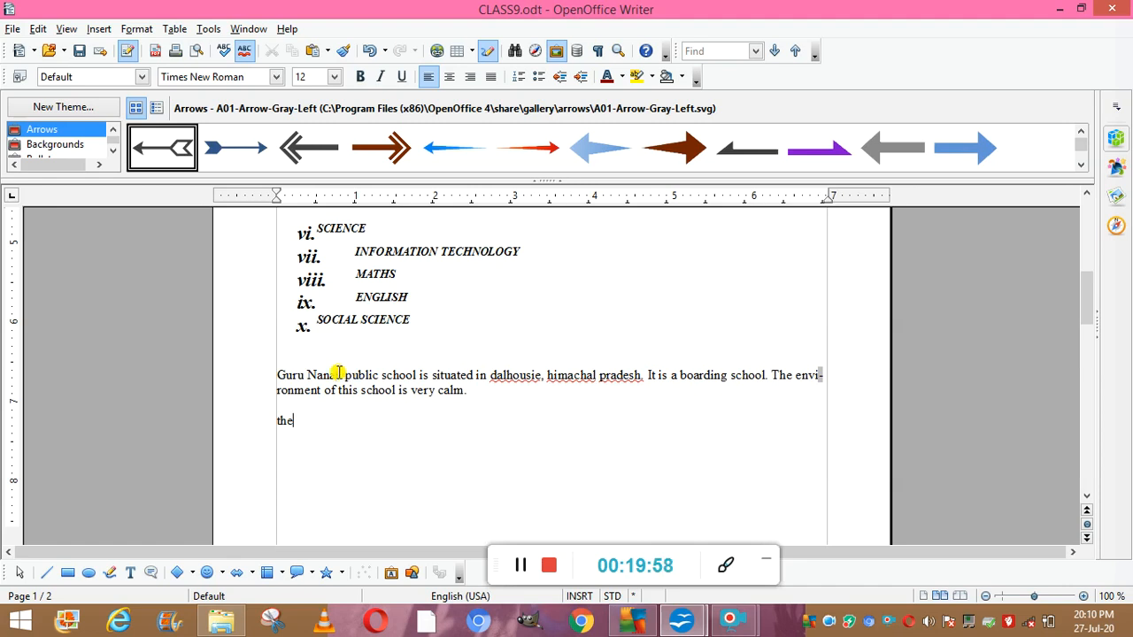
# Review the word completion settings in the AutoCorrect options, keep word completion enabled and close the dialog
pyautogui.click(211, 29)
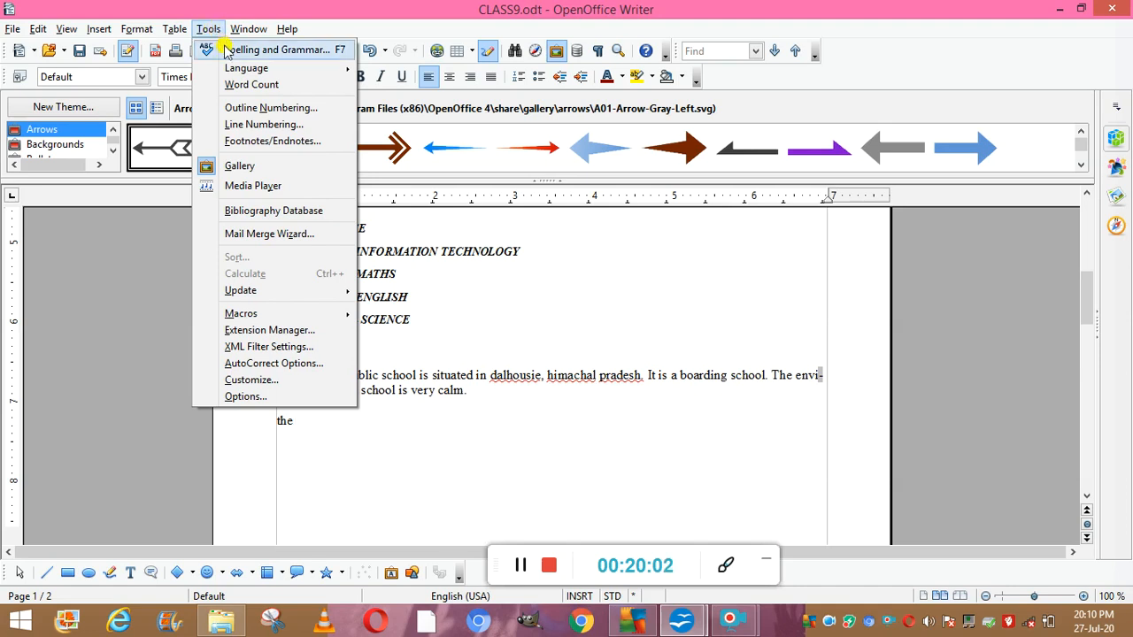
pyautogui.click(292, 363)
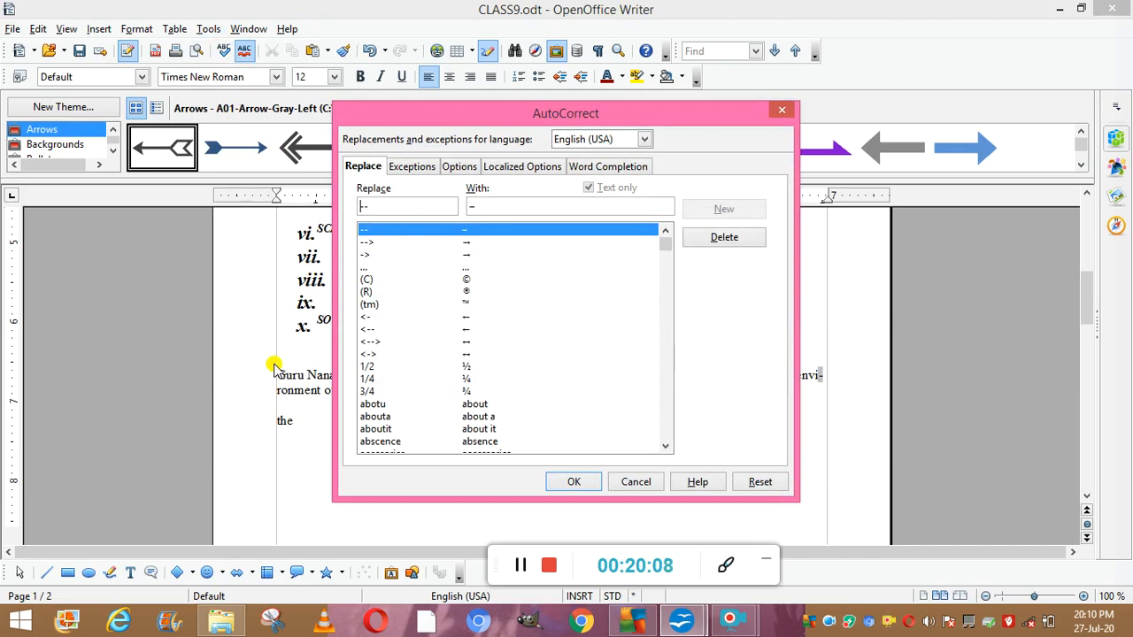
pyautogui.click(598, 168)
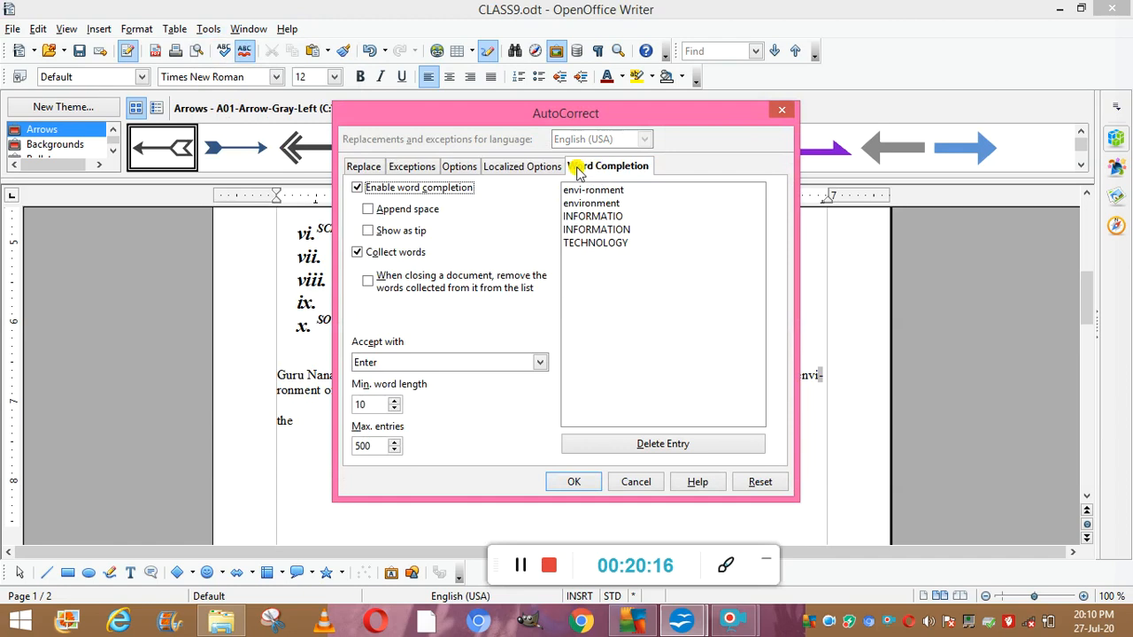
pyautogui.click(356, 188)
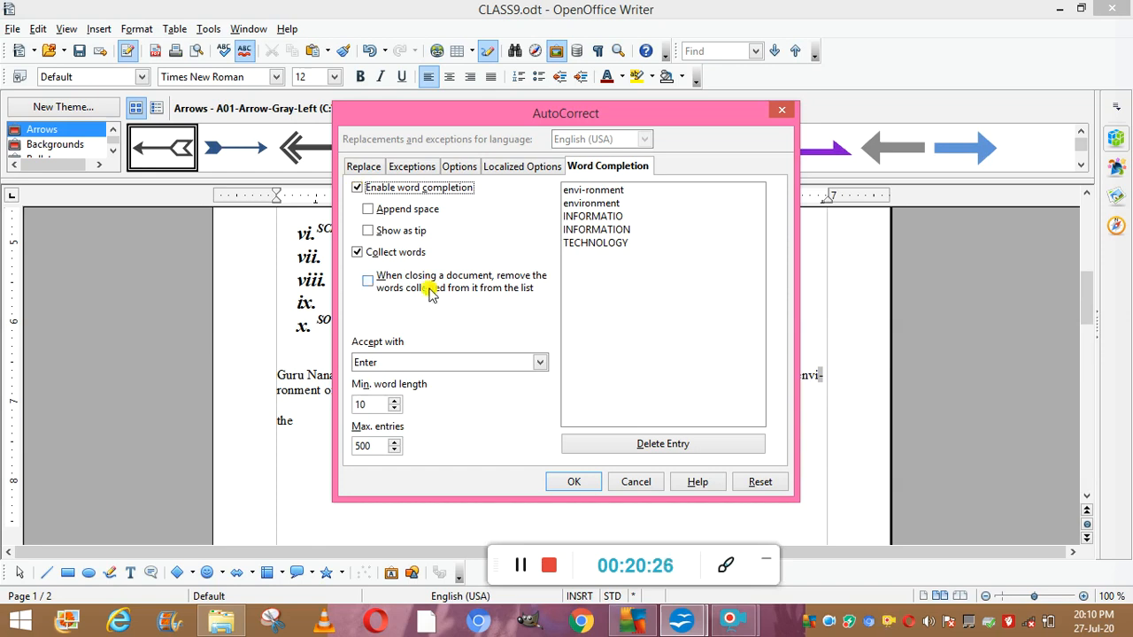
pyautogui.click(569, 485)
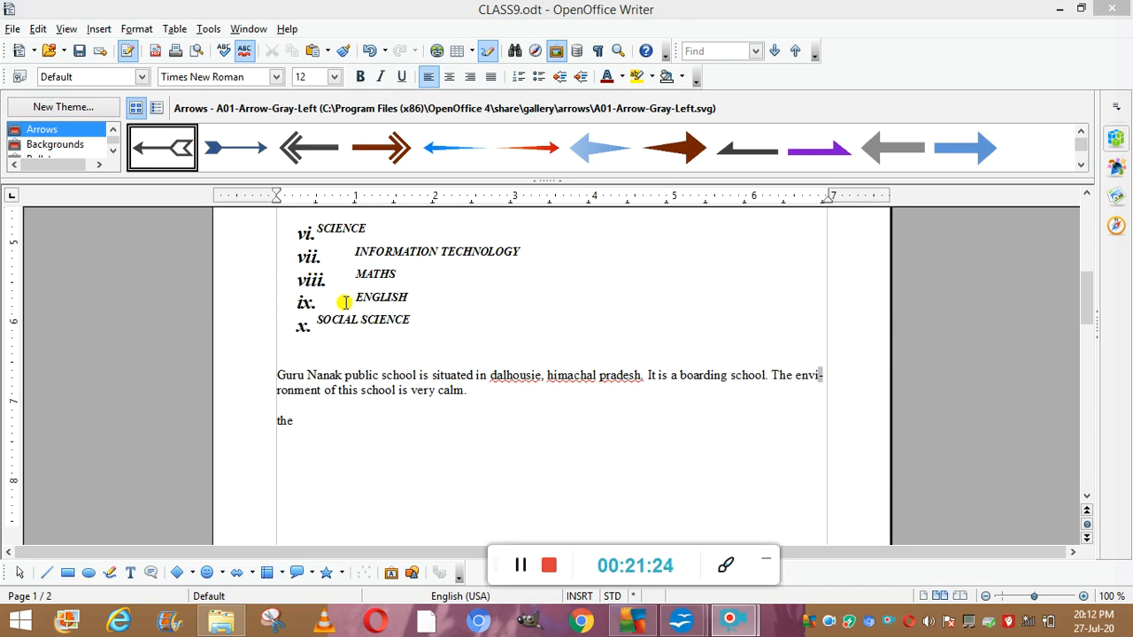
# Search the document for "science" with Find & Replace, continuing from the beginning, and find all occurrences
pyautogui.click(38, 30)
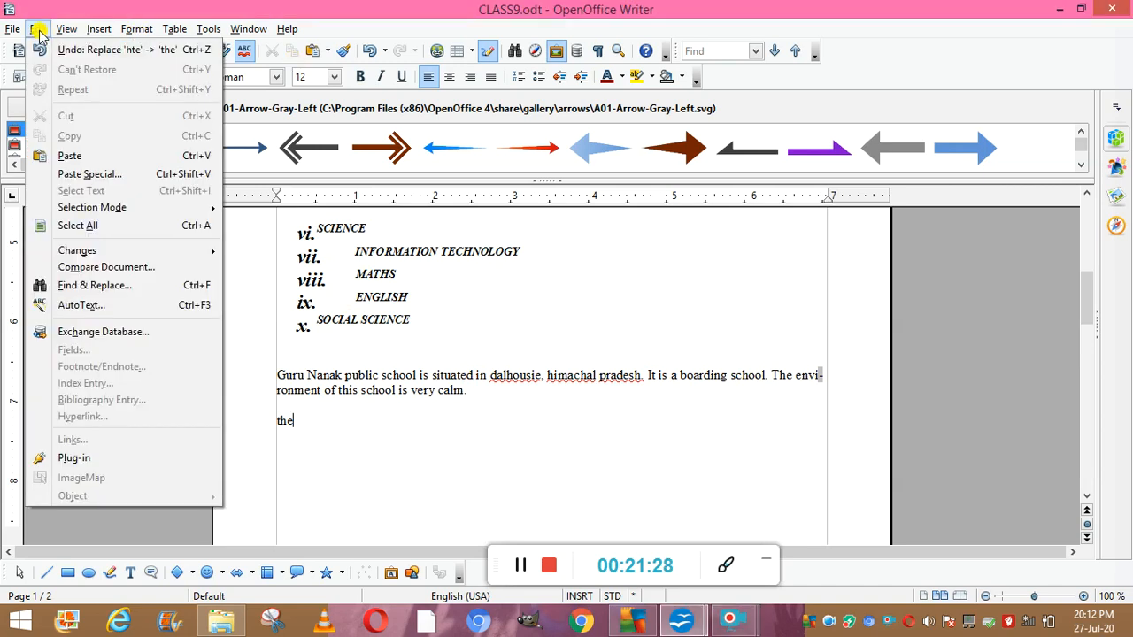
pyautogui.click(116, 288)
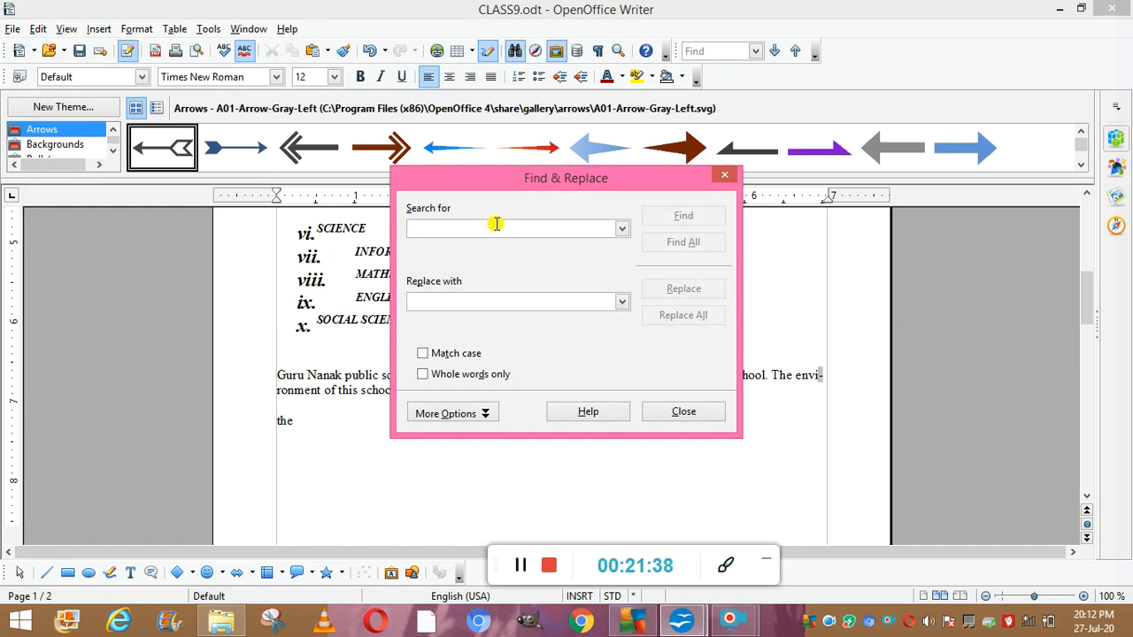
pyautogui.write('science')
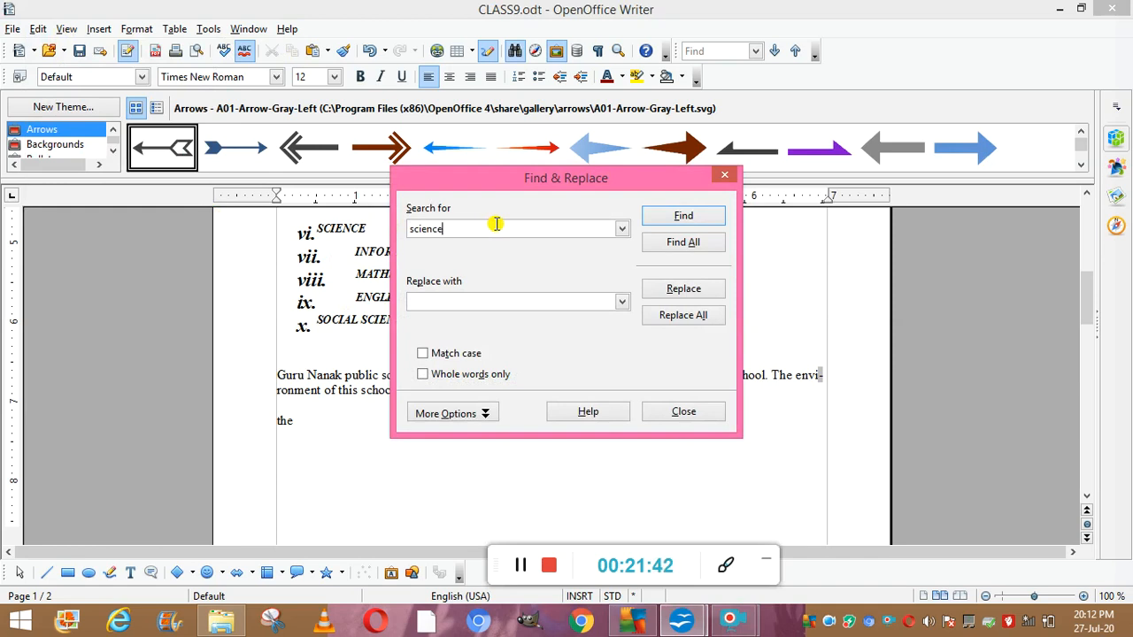
pyautogui.click(665, 216)
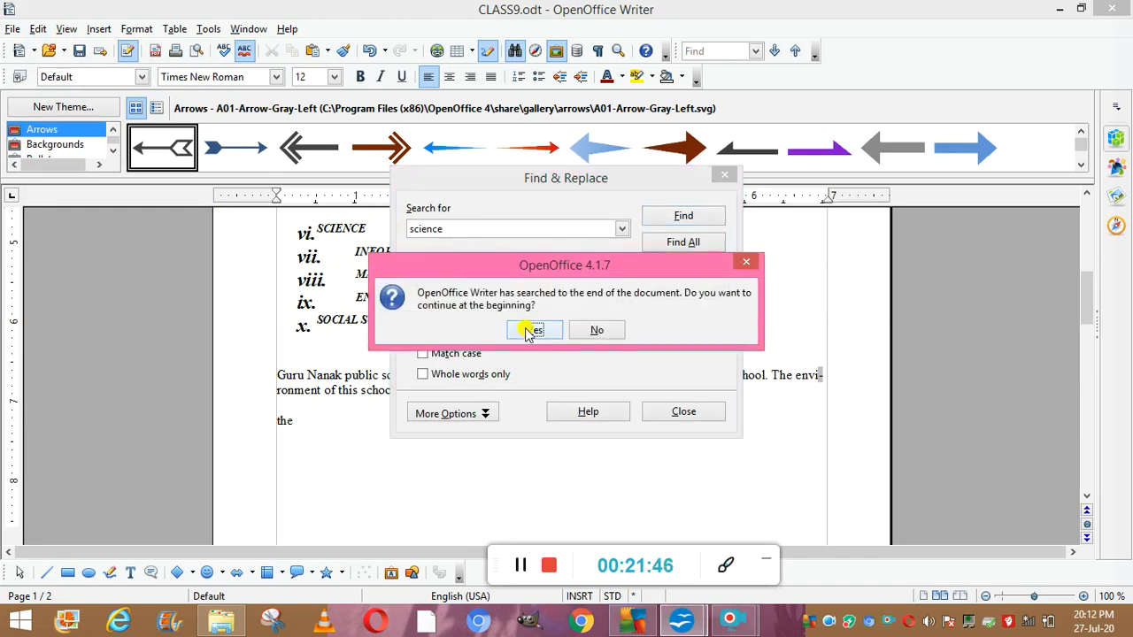
pyautogui.click(531, 330)
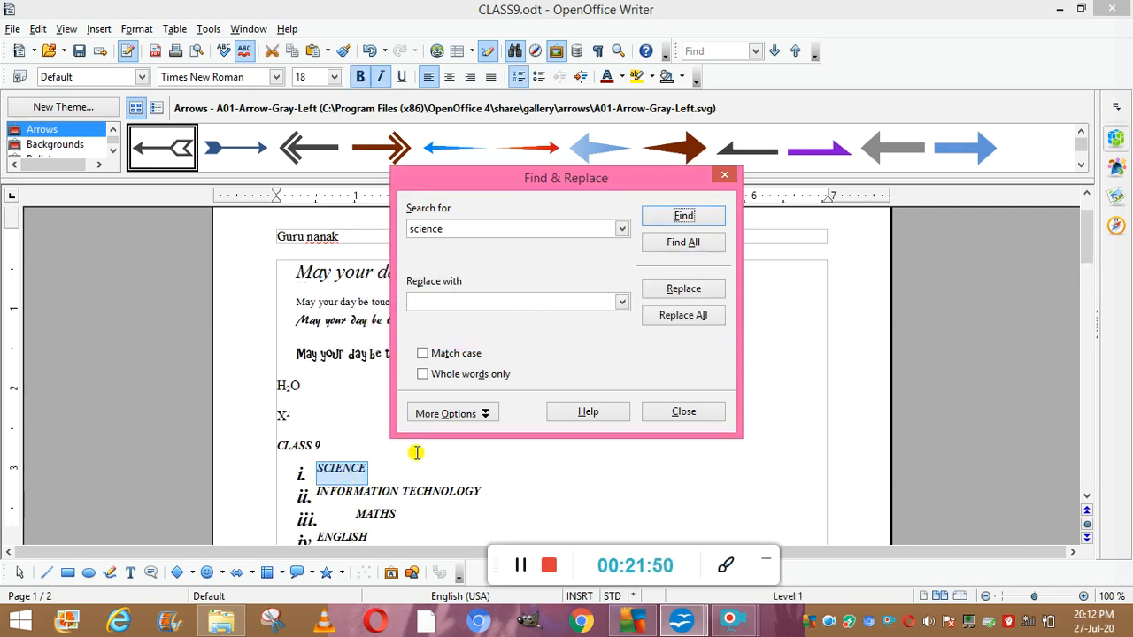
pyautogui.click(679, 248)
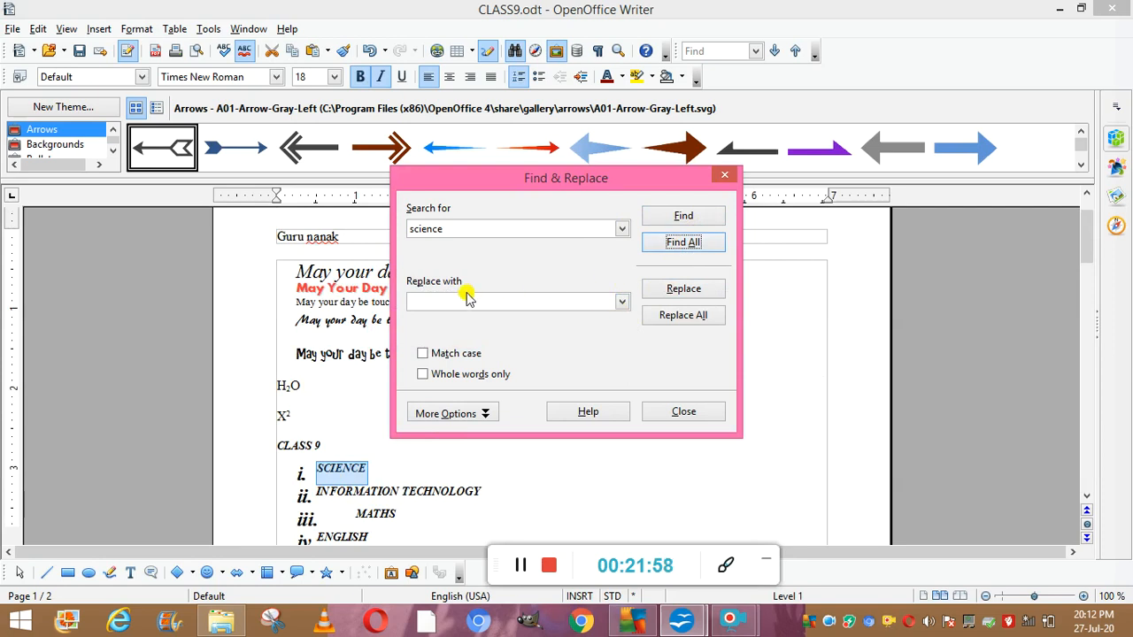
# Replace all occurrences of "science" with "general knowledge" and close Find & Replace
pyautogui.click(451, 301)
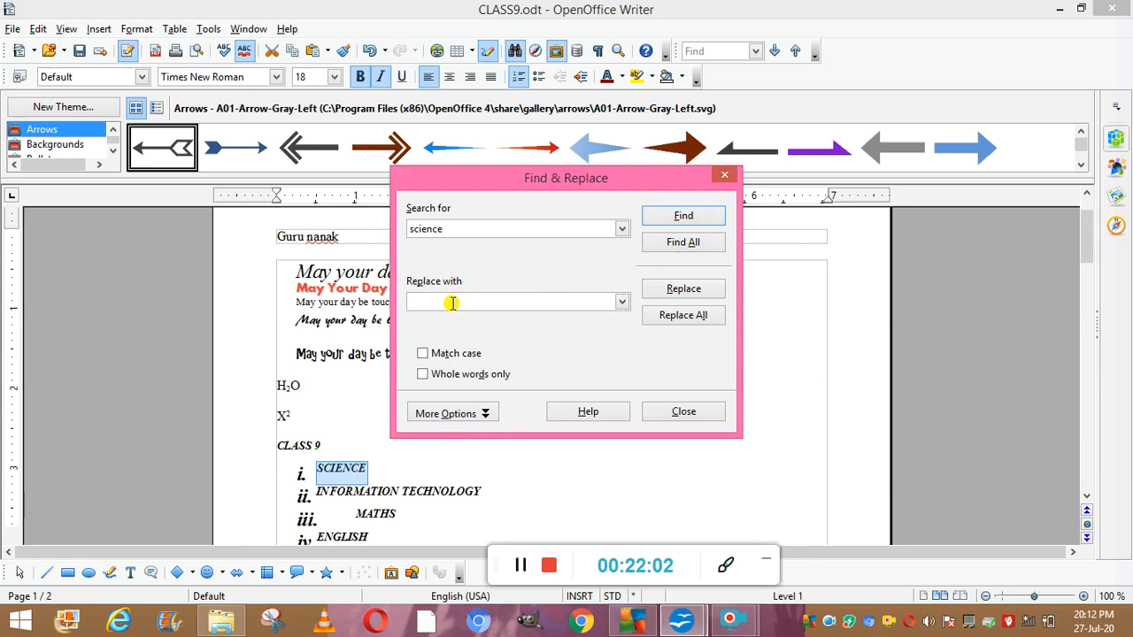
pyautogui.write('generar')
pyautogui.write('l')
pyautogui.write(' scie')
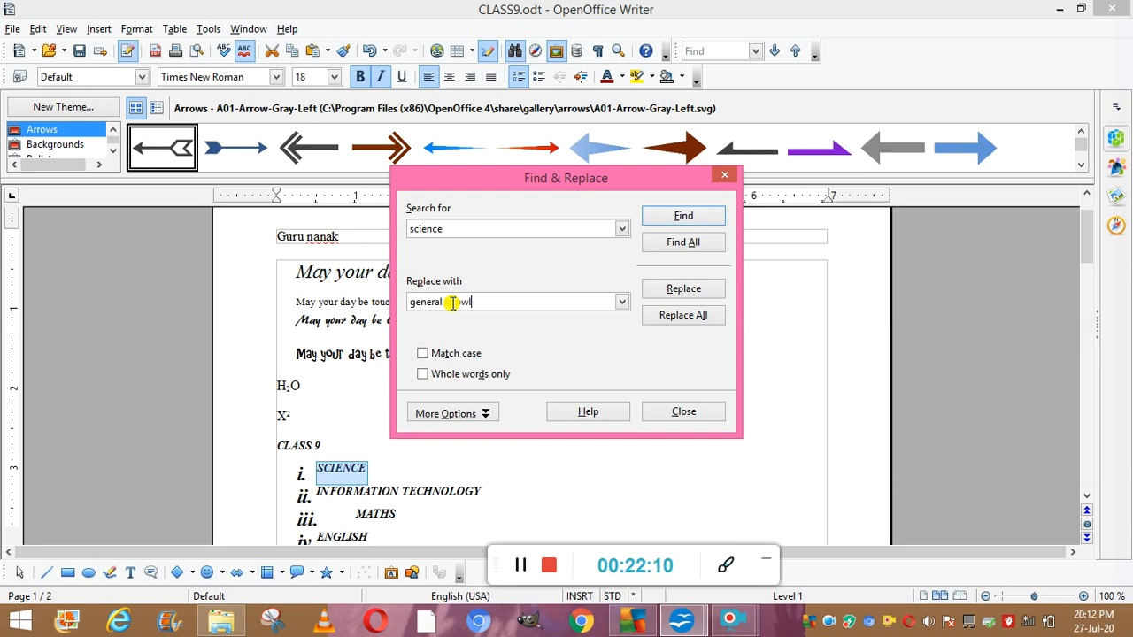
pyautogui.write('edge')
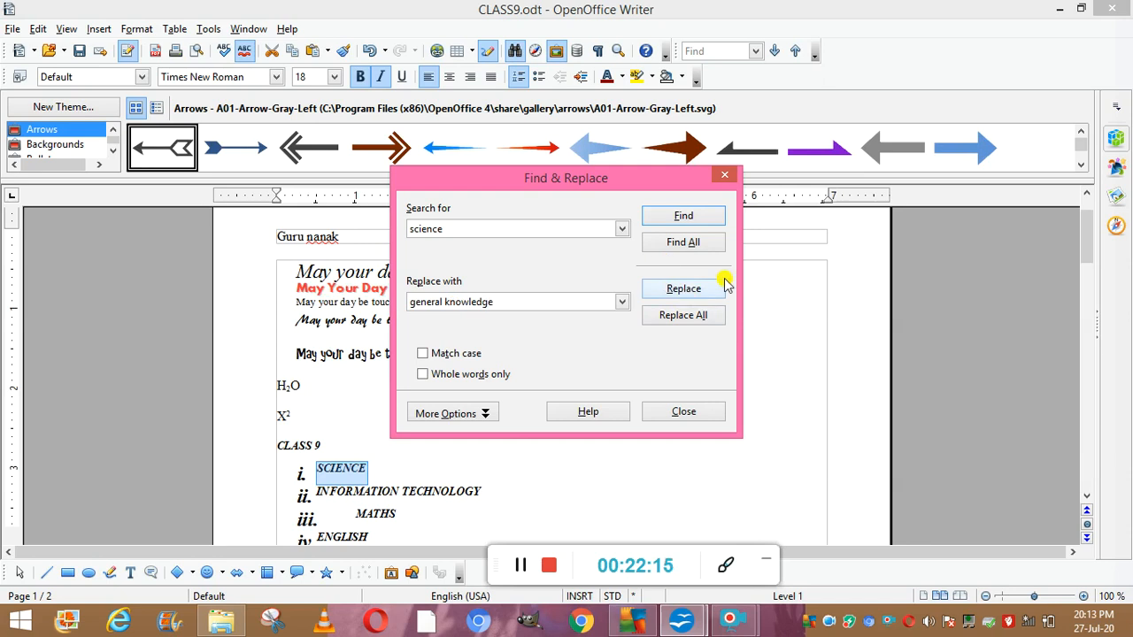
pyautogui.click(675, 315)
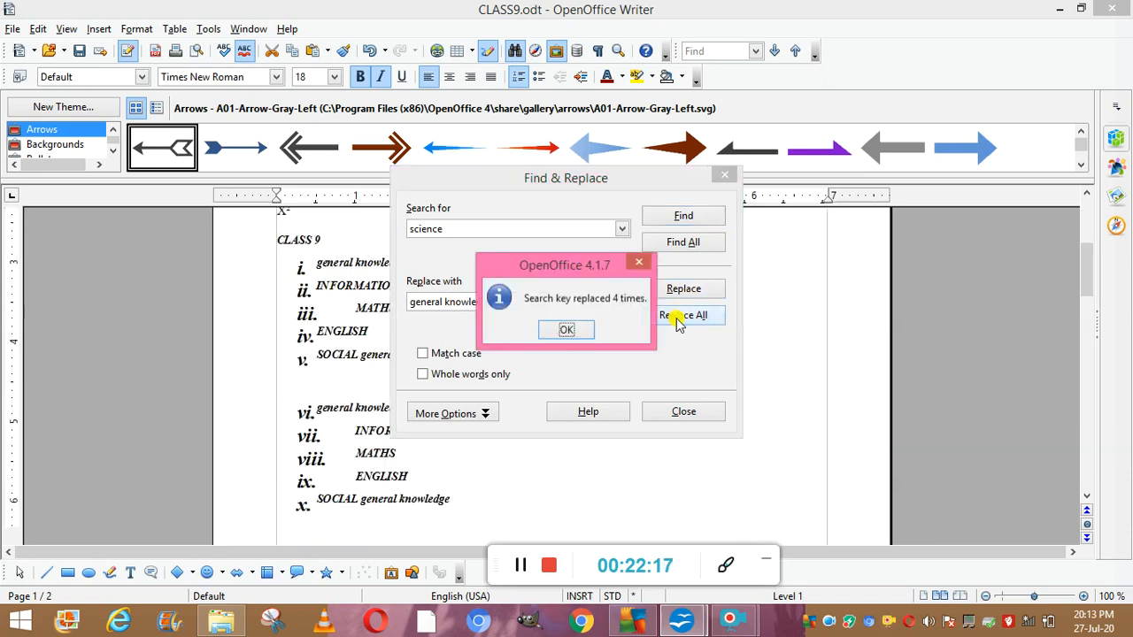
pyautogui.click(566, 331)
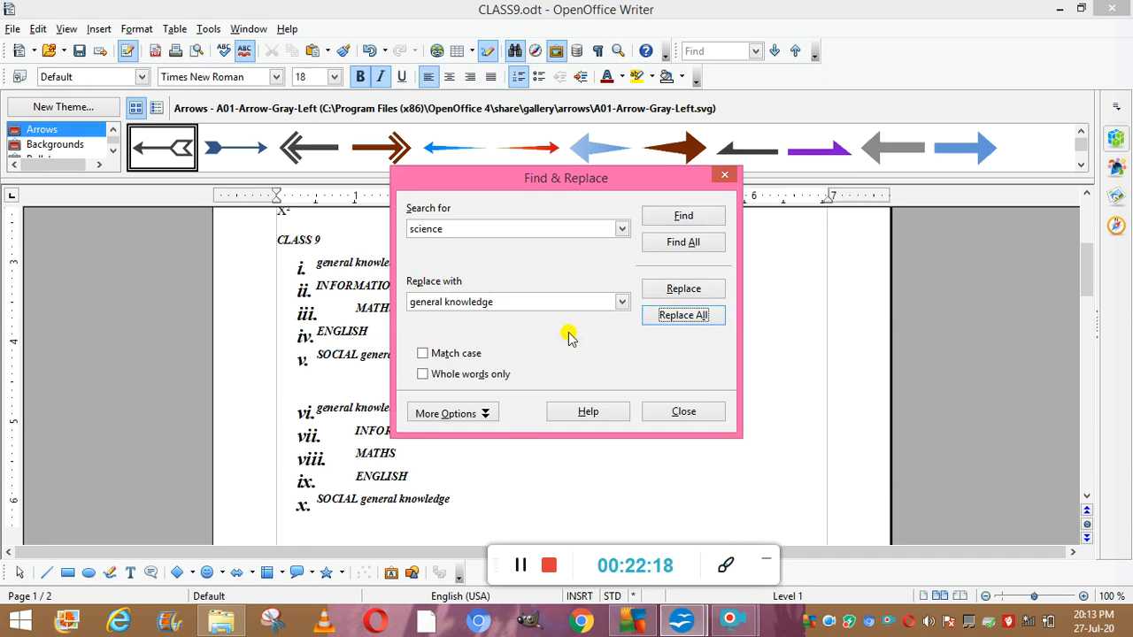
pyautogui.click(680, 412)
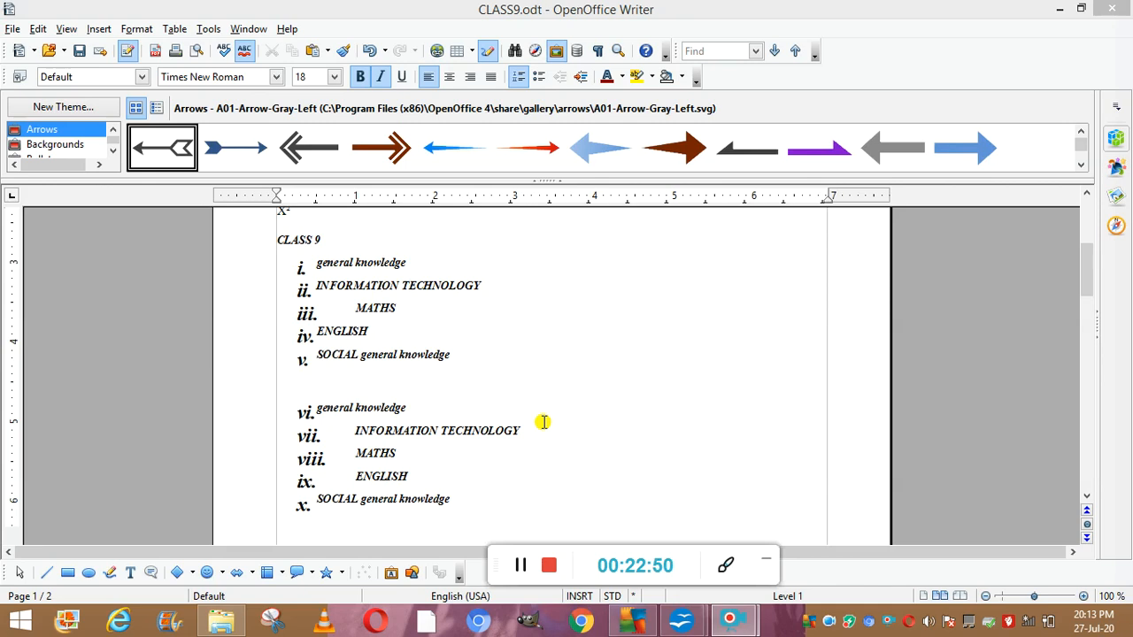
# Insert the Times New Roman special characters "K" and "ū" on the empty line below the word "the"
pyautogui.click(330, 537)
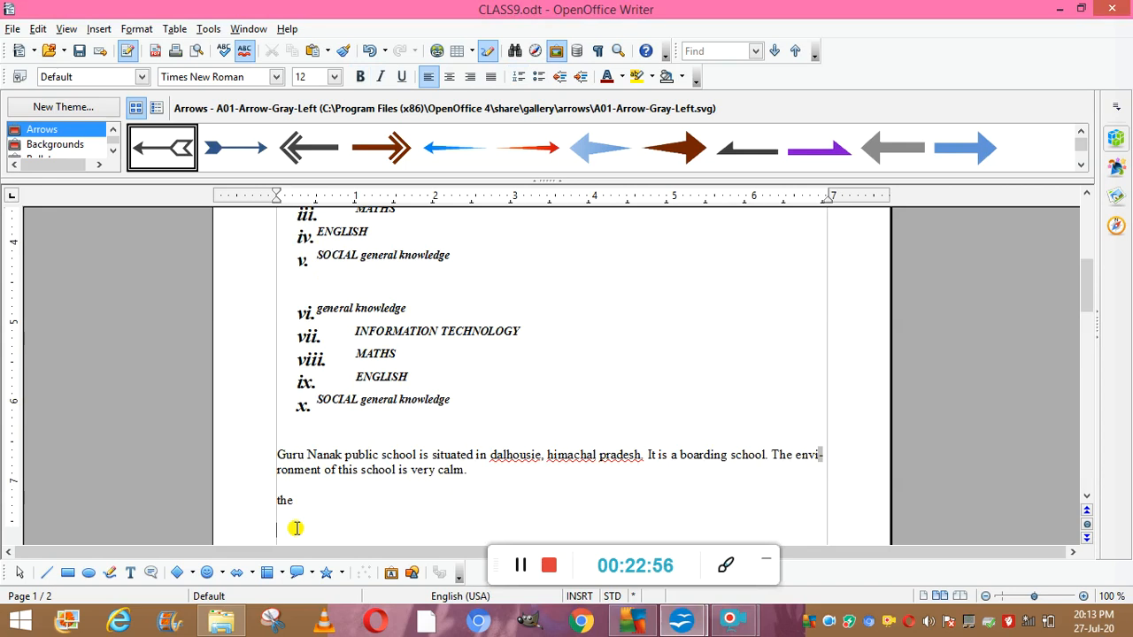
pyautogui.click(102, 29)
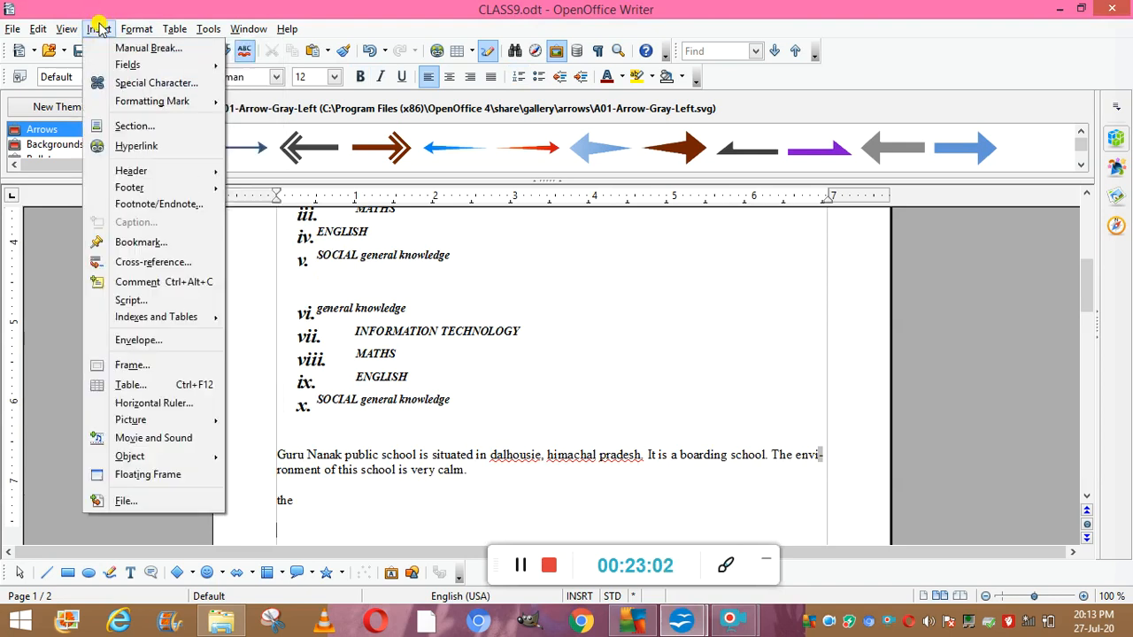
pyautogui.click(129, 84)
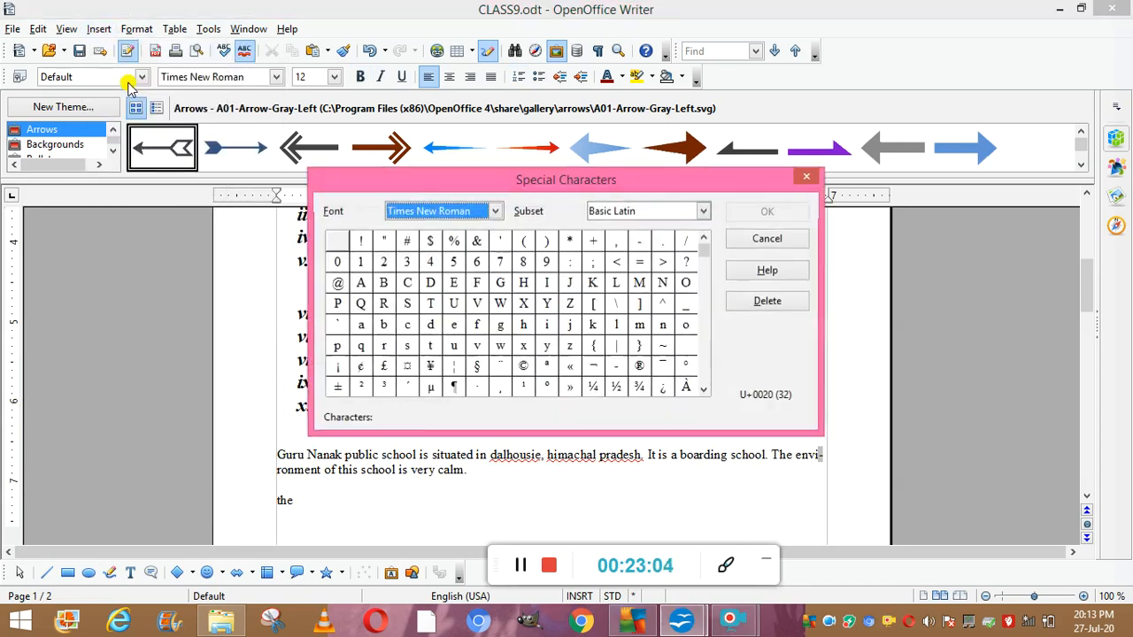
pyautogui.click(600, 285)
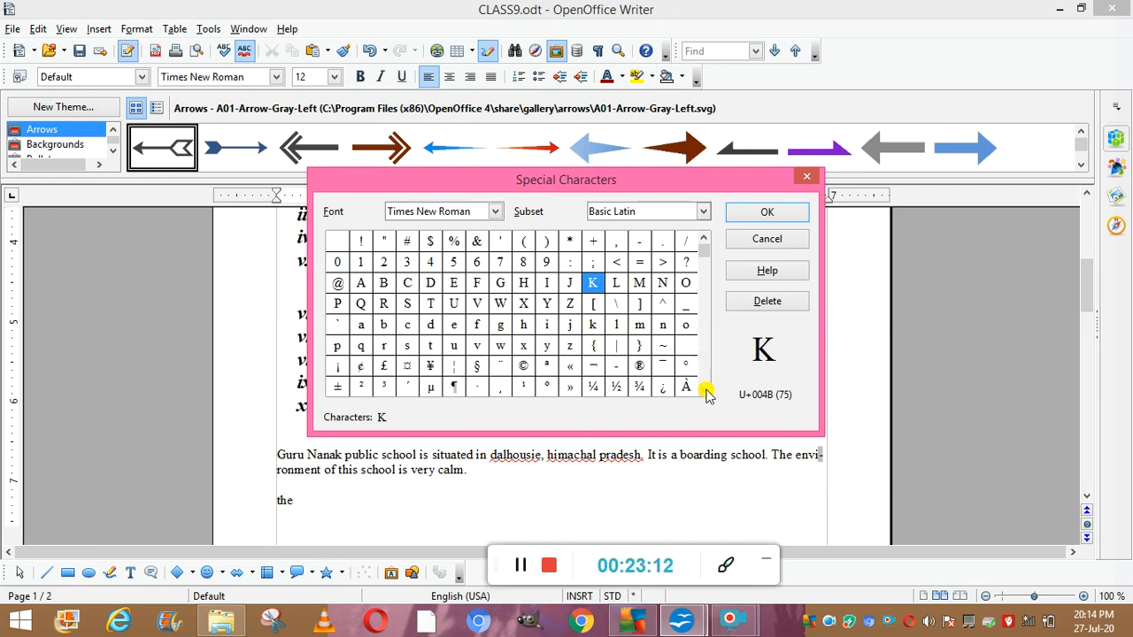
pyautogui.scroll(-13, 708, 393)
pyautogui.scroll(-2, 708, 394)
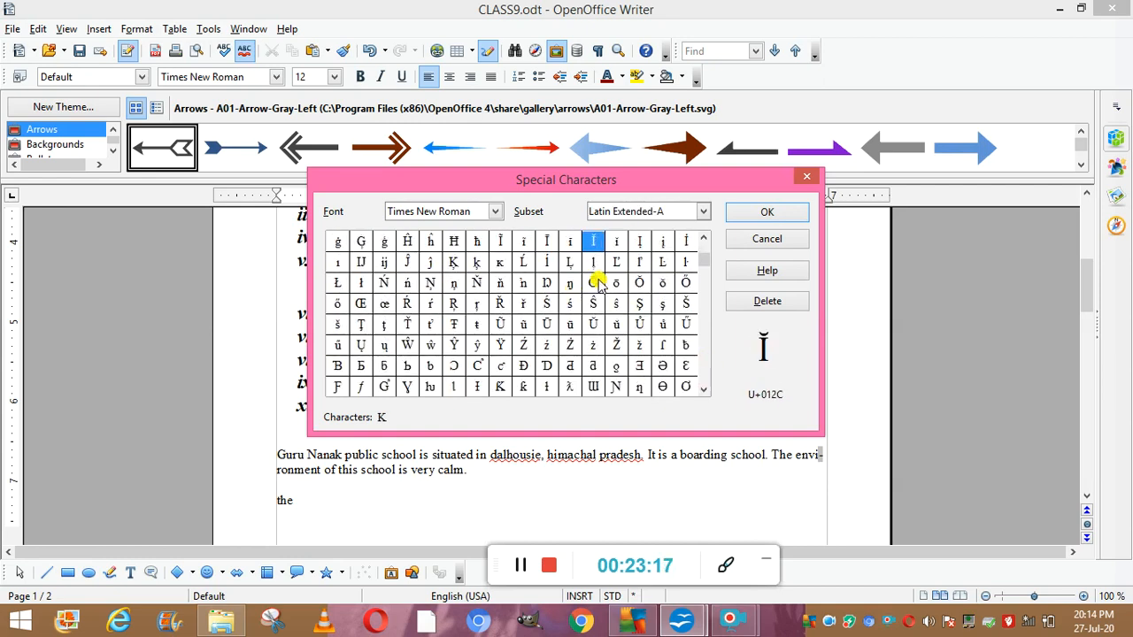
pyautogui.doubleClick(569, 325)
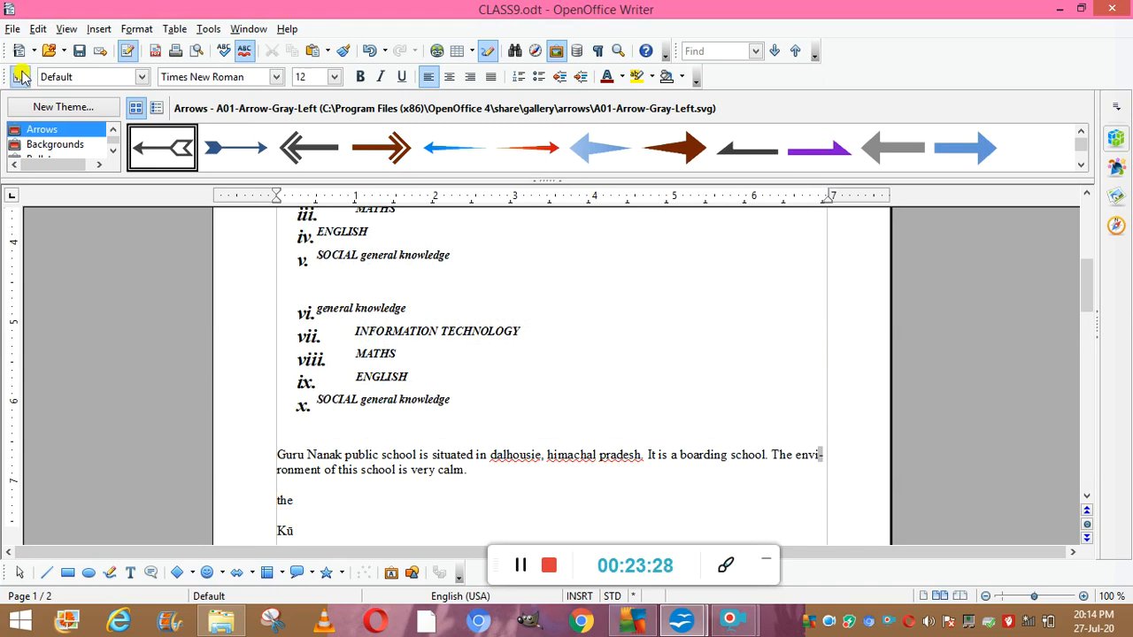
# Insert a manual column break after the special characters "Kū"
pyautogui.click(98, 30)
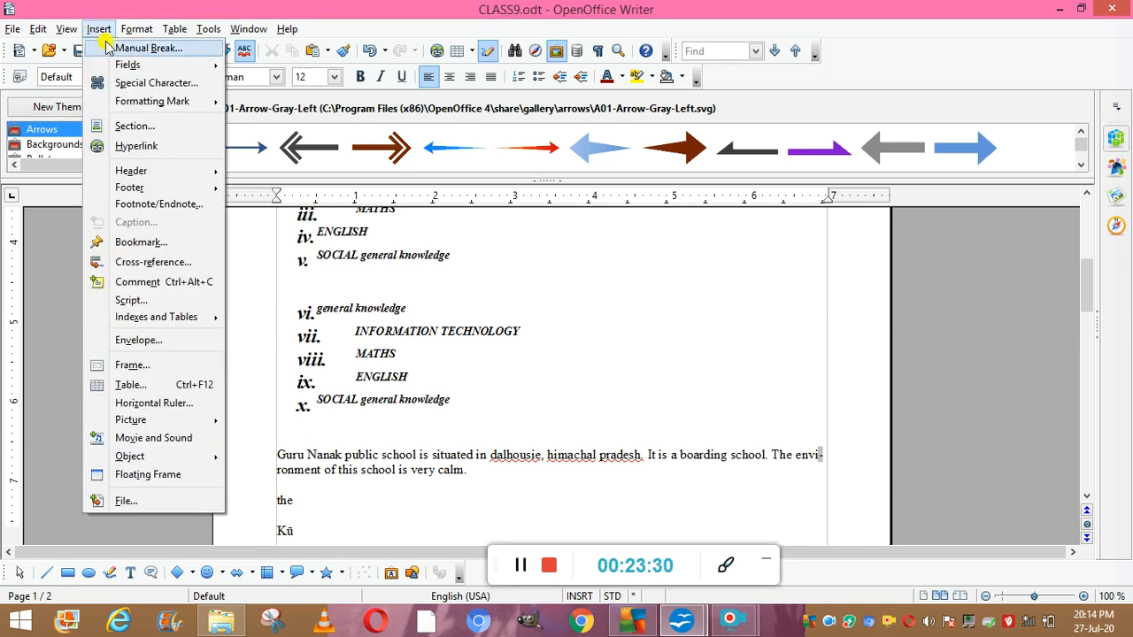
pyautogui.click(130, 50)
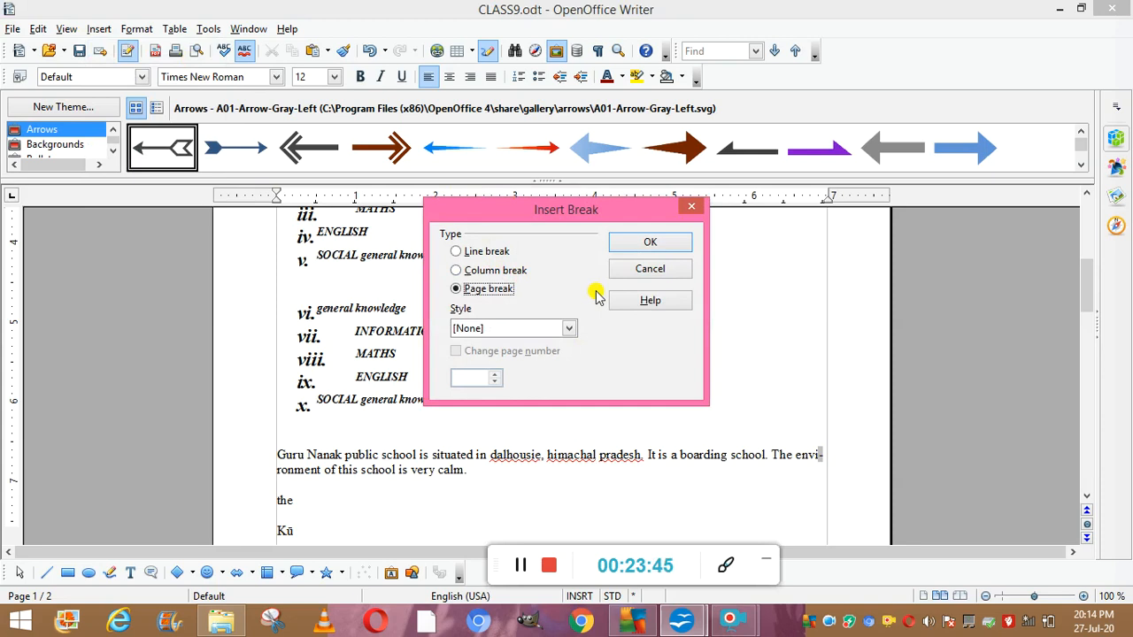
pyautogui.click(456, 274)
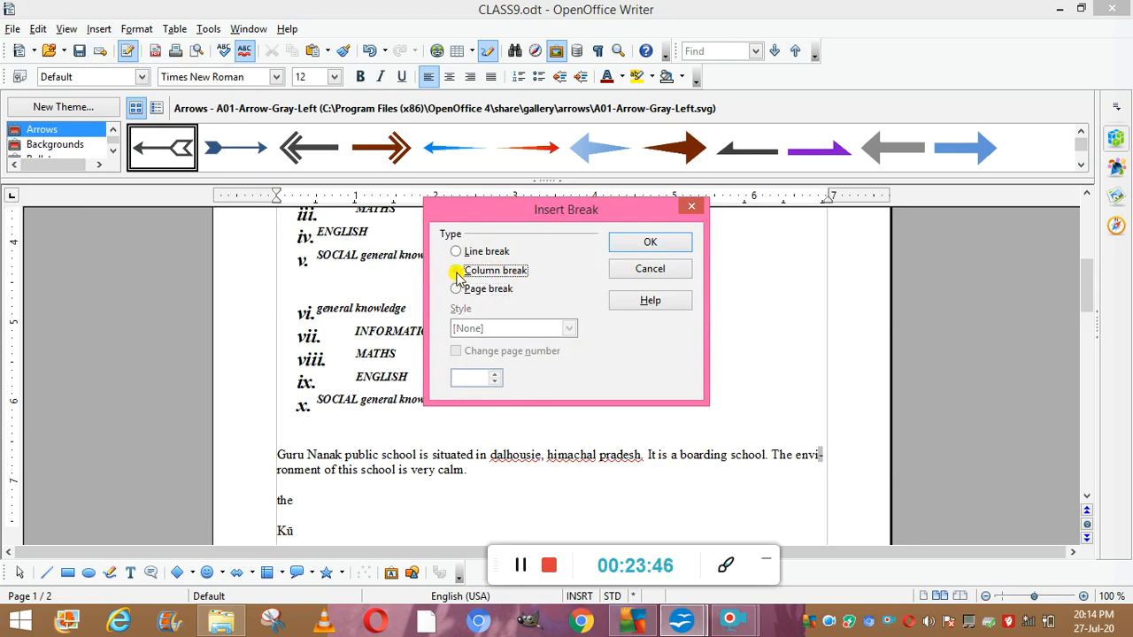
pyautogui.click(648, 243)
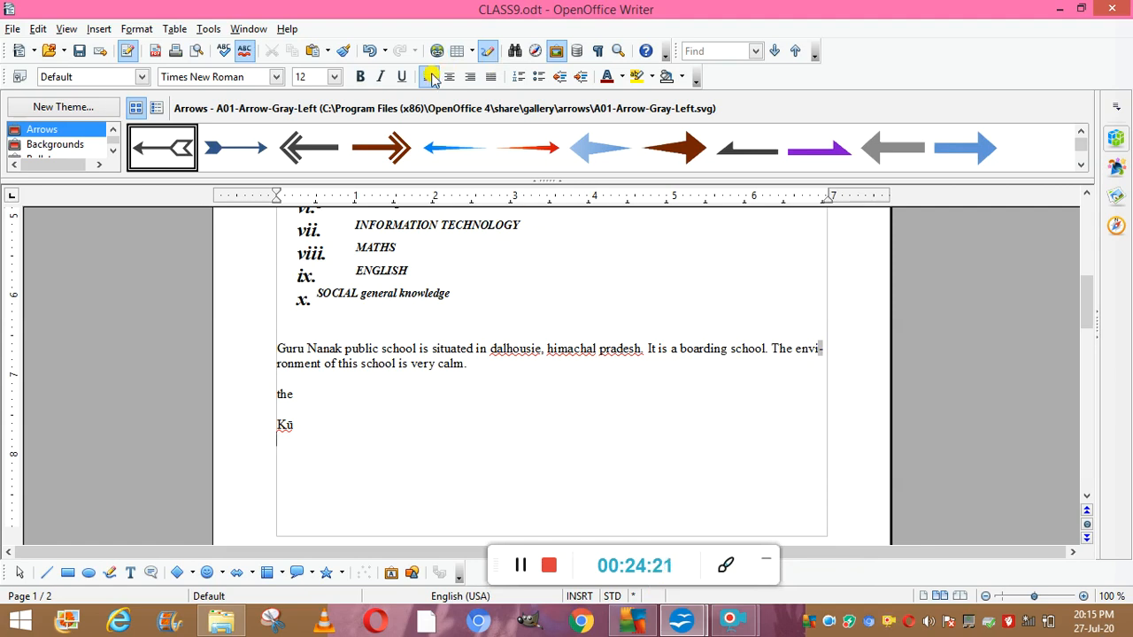
# Open the paper format, margin and layout settings of the Default page style
pyautogui.click(143, 30)
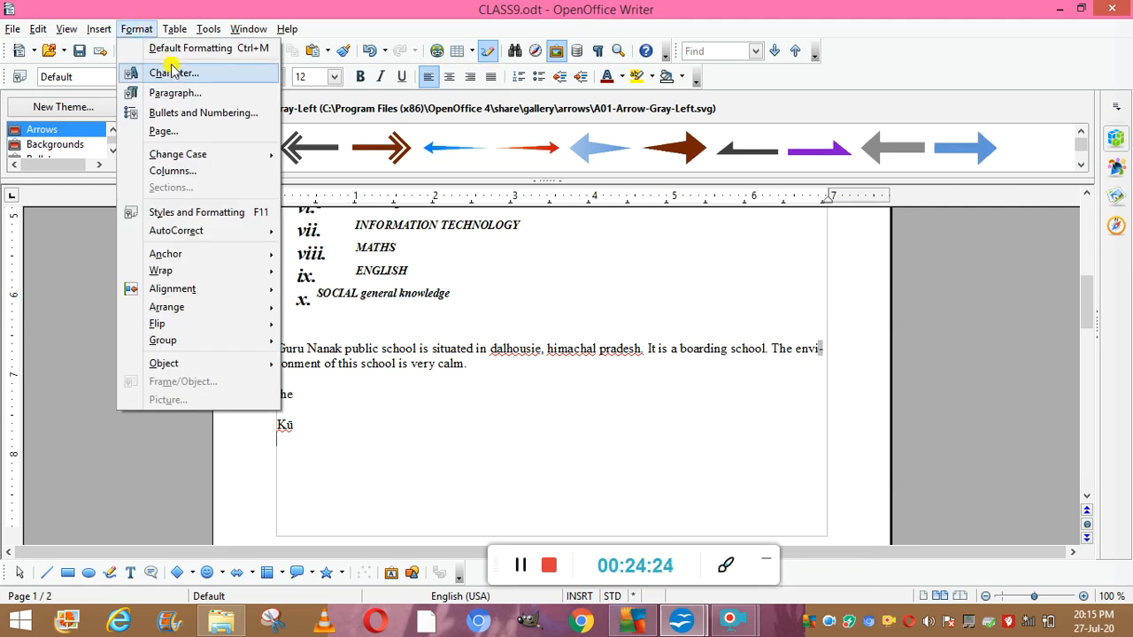
pyautogui.click(164, 131)
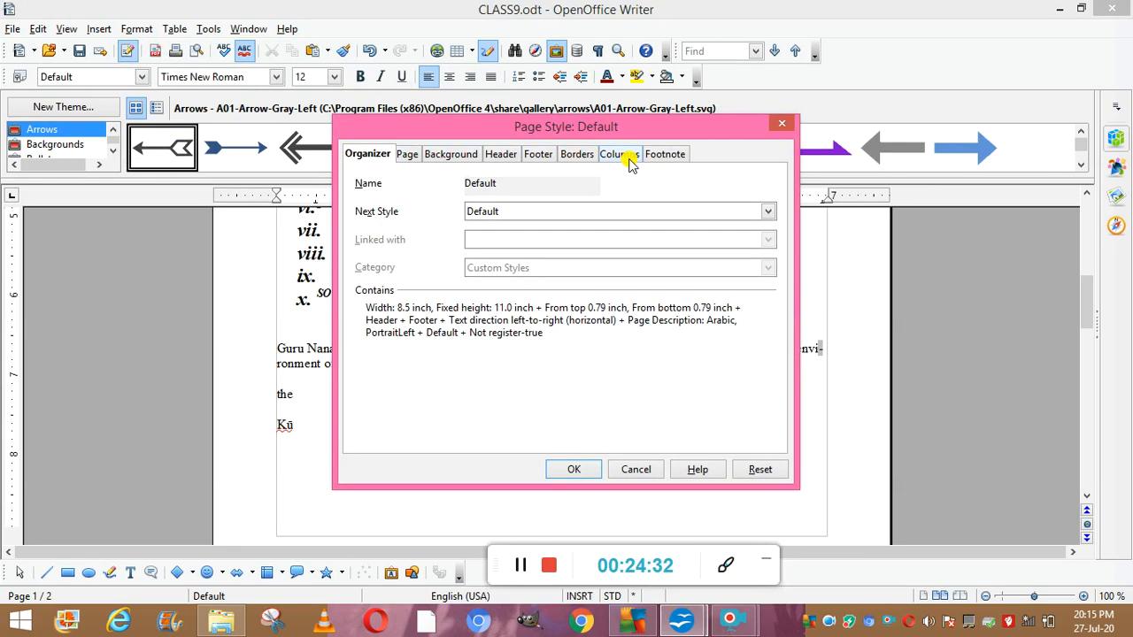
pyautogui.click(409, 156)
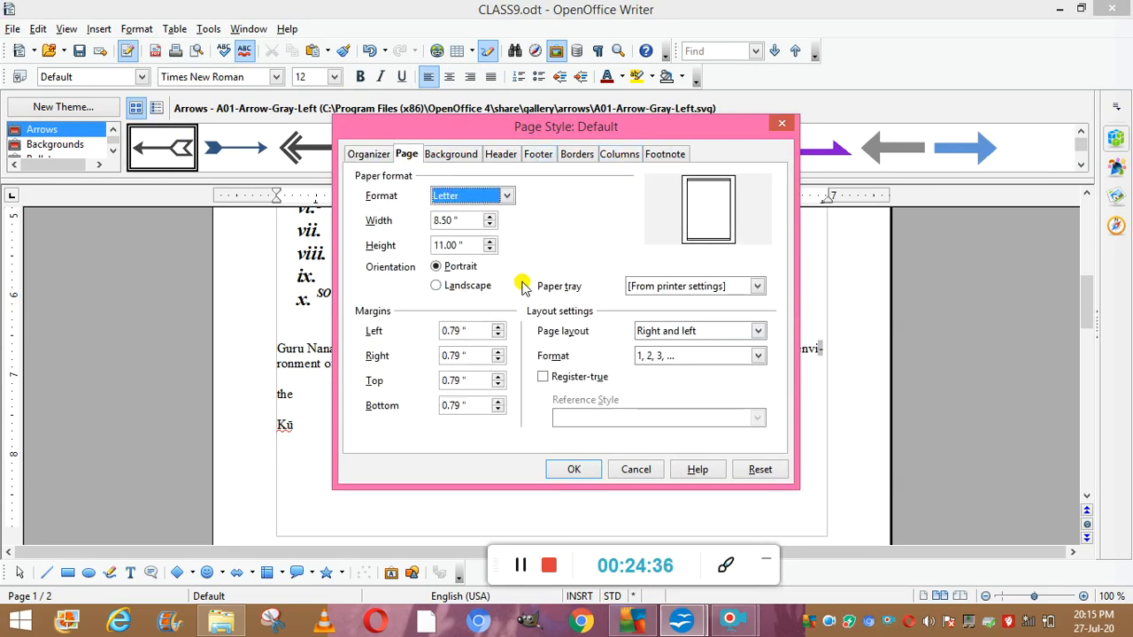
# Examine the available paper formats through to the envelope sizes and keep the Letter format
pyautogui.click(507, 195)
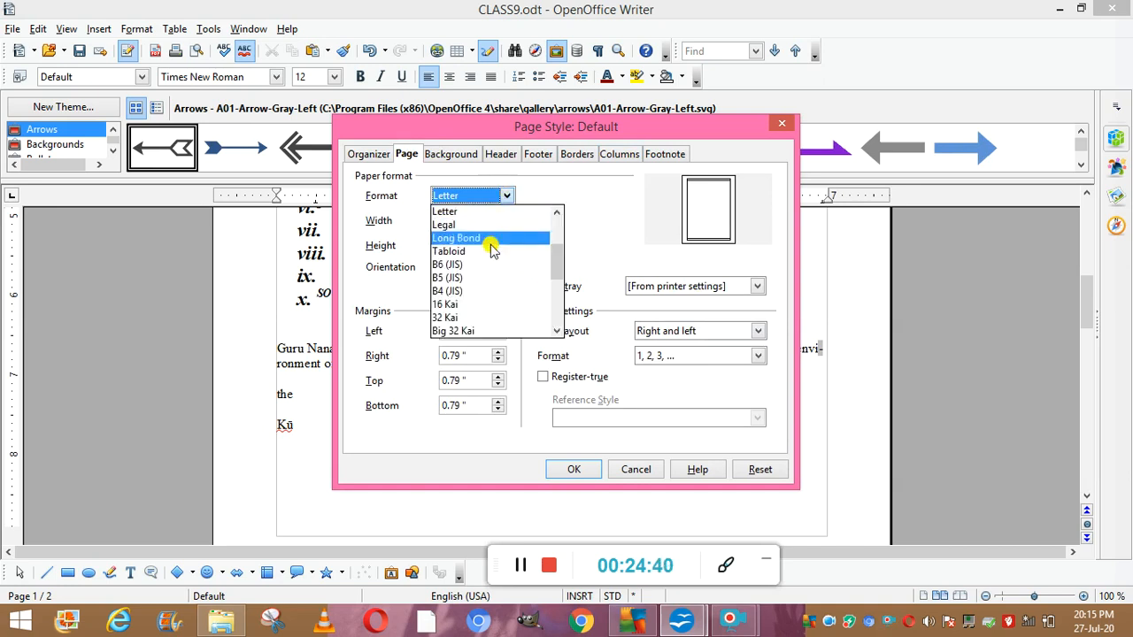
pyautogui.click(558, 332)
pyautogui.click(558, 332)
pyautogui.click(558, 332)
pyautogui.click(558, 332)
pyautogui.click(558, 332)
pyautogui.click(558, 332)
pyautogui.click(558, 332)
pyautogui.click(558, 331)
pyautogui.click(558, 332)
pyautogui.click(559, 332)
pyautogui.click(558, 332)
pyautogui.click(558, 332)
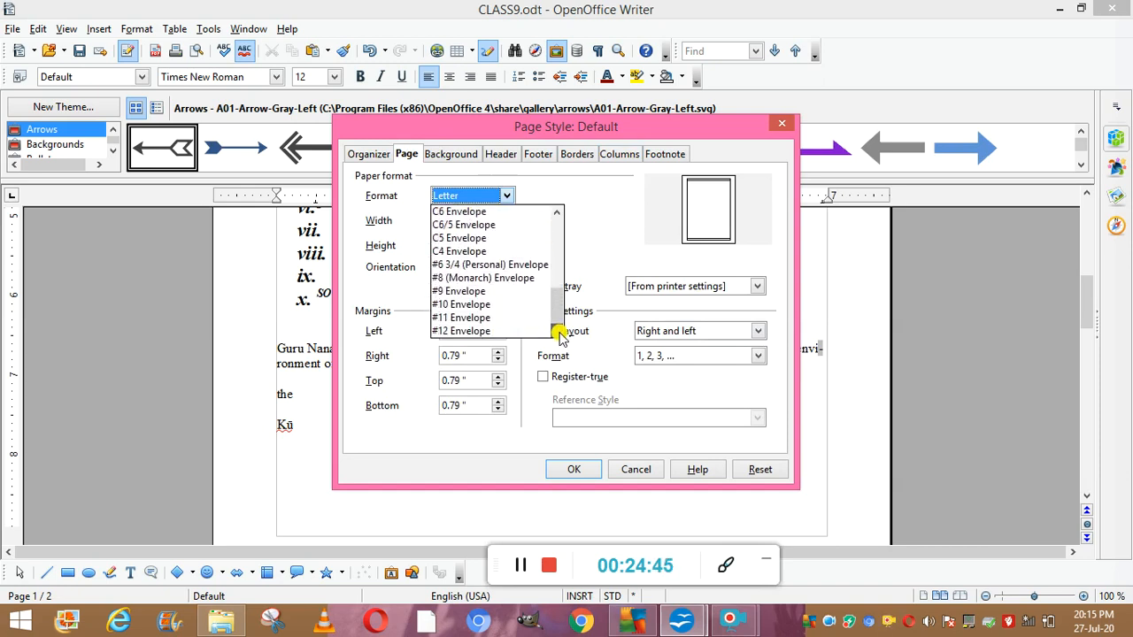
pyautogui.click(558, 212)
pyautogui.click(558, 212)
pyautogui.click(559, 211)
pyautogui.click(559, 211)
pyautogui.click(558, 211)
pyautogui.click(559, 211)
pyautogui.click(558, 211)
pyautogui.click(558, 211)
pyautogui.click(558, 212)
pyautogui.click(558, 211)
pyautogui.click(559, 212)
pyautogui.click(558, 211)
pyautogui.click(558, 212)
pyautogui.click(558, 212)
pyautogui.click(558, 211)
pyautogui.click(558, 211)
pyautogui.click(588, 201)
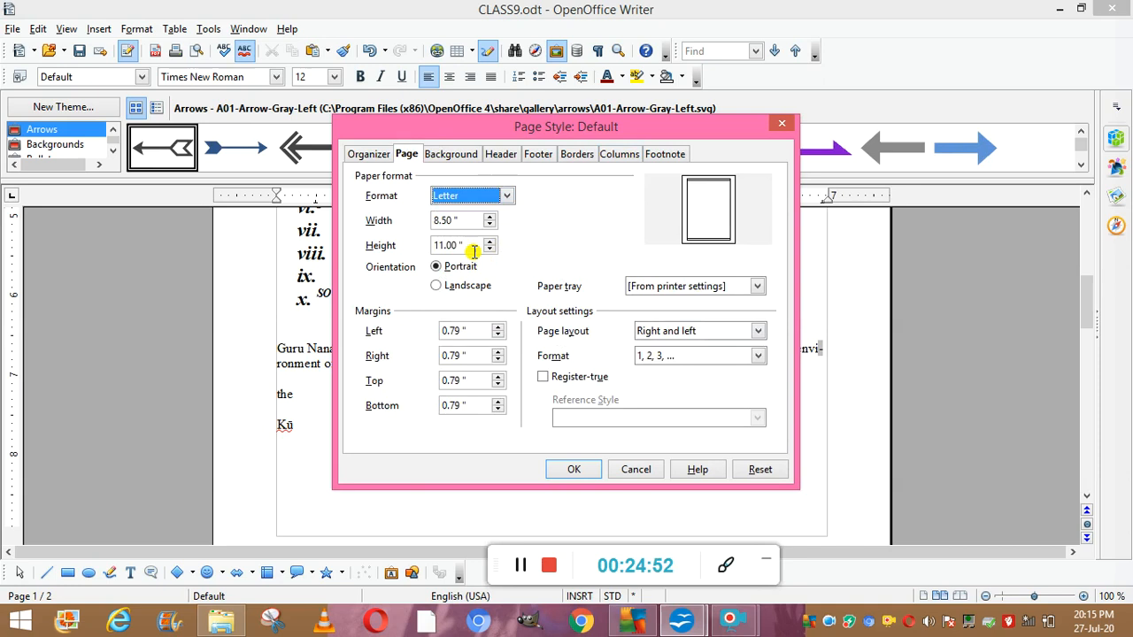
# Set the page orientation to Landscape, keeping the Right and left layout and printer-defined paper tray, apply it and return to the document's start
pyautogui.click(435, 286)
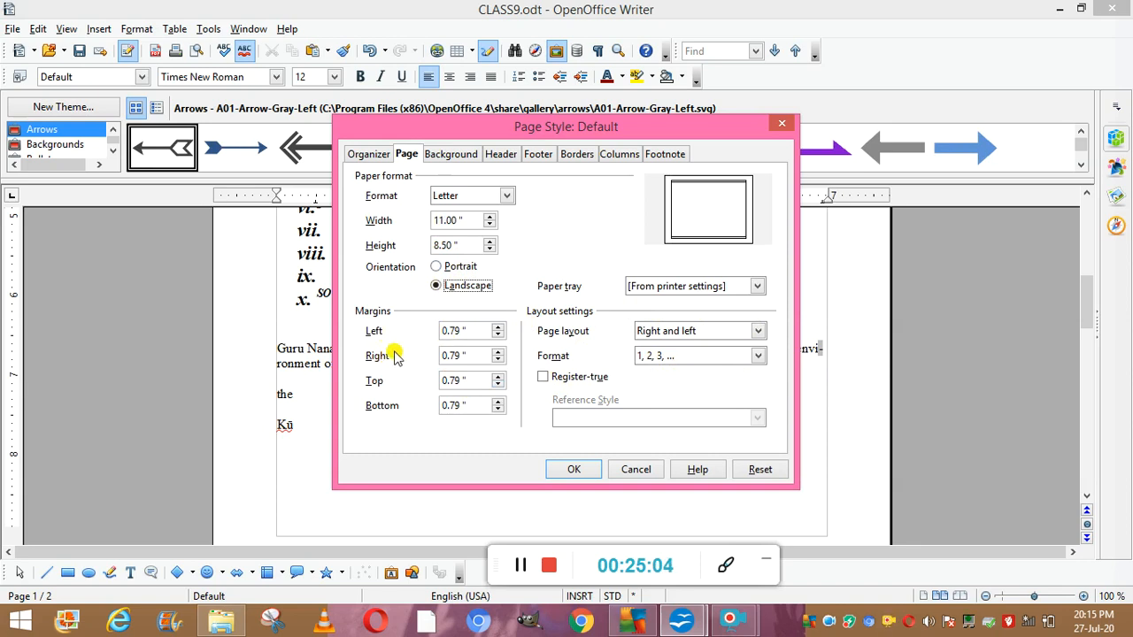
pyautogui.click(758, 330)
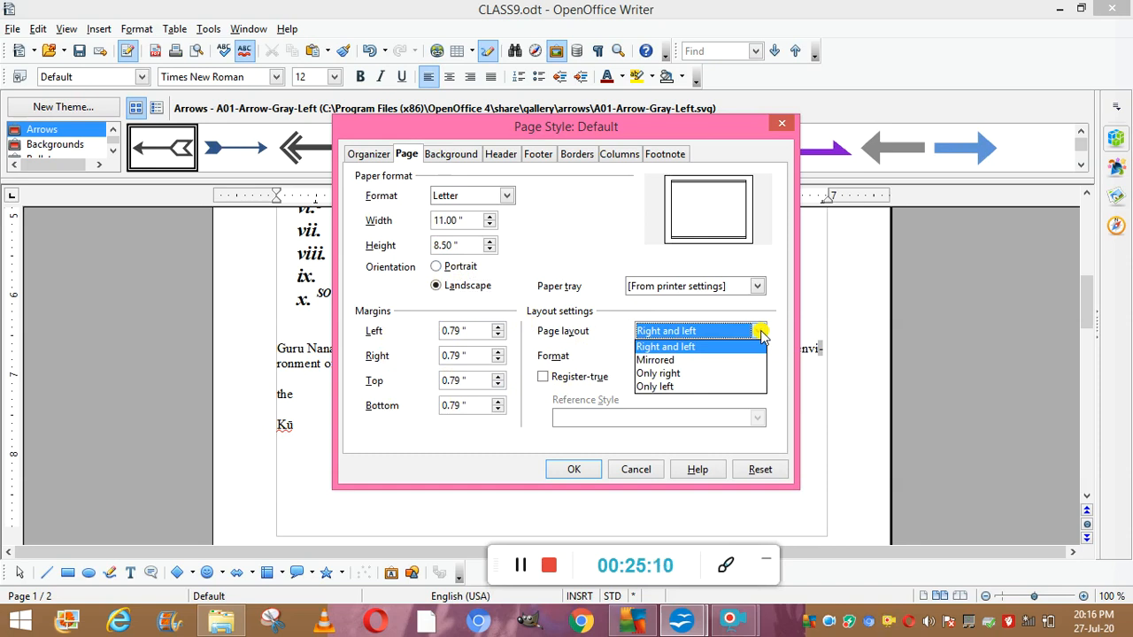
pyautogui.click(599, 216)
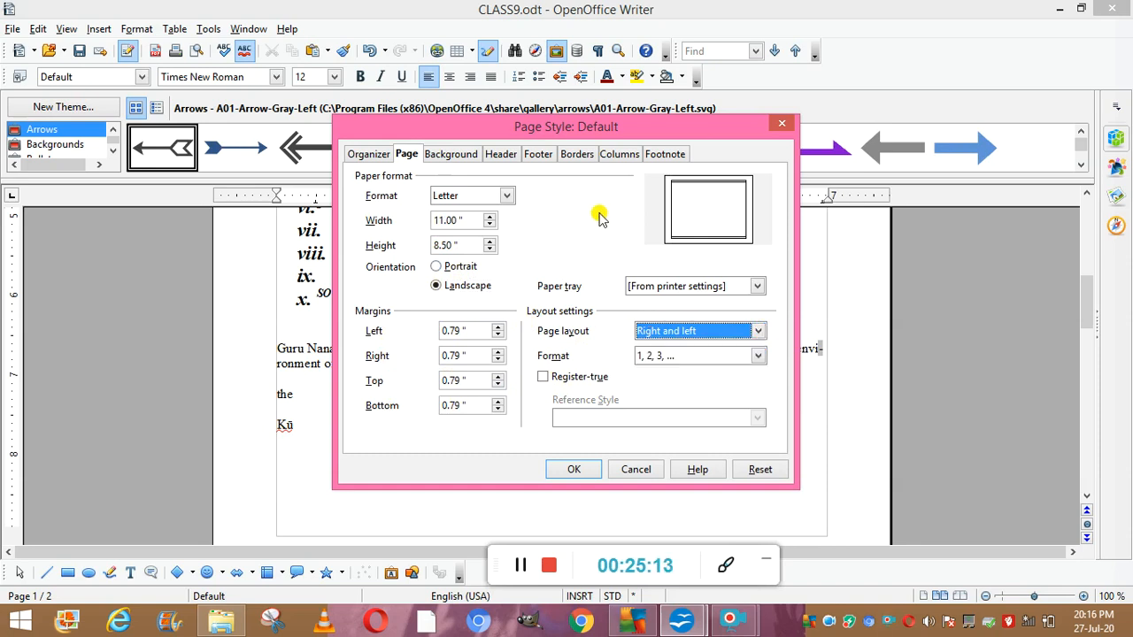
pyautogui.click(757, 288)
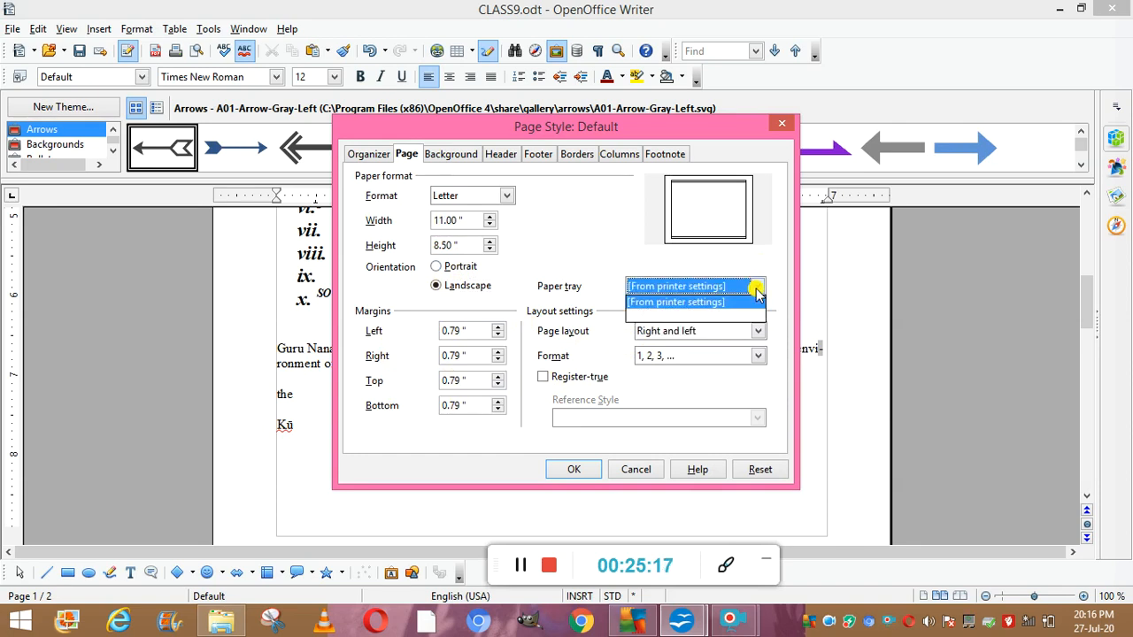
pyautogui.click(757, 290)
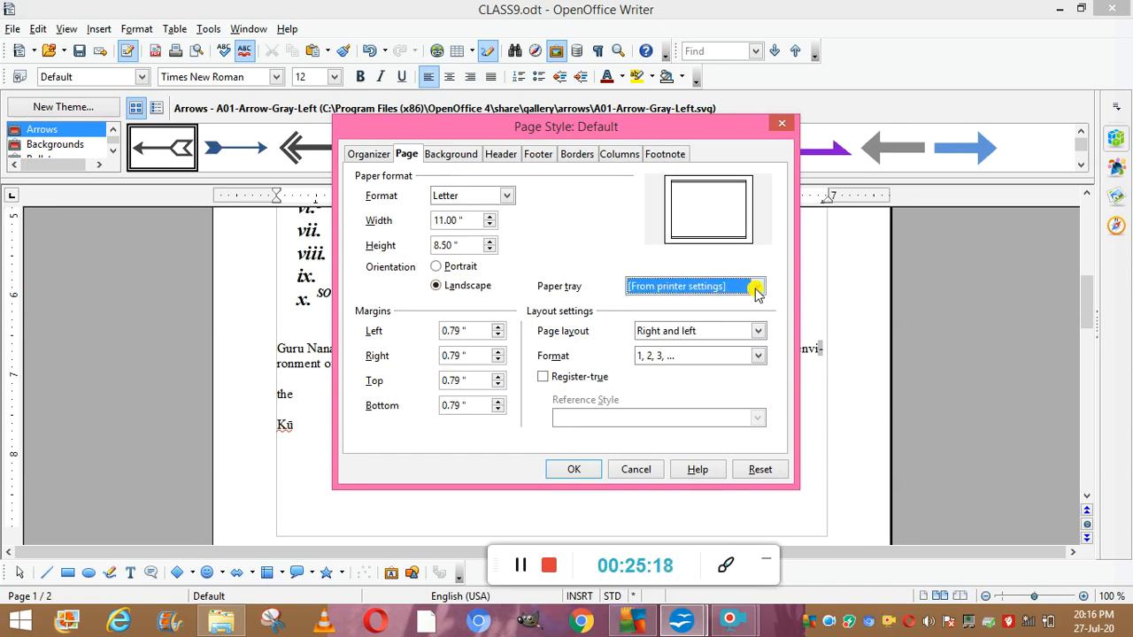
pyautogui.click(589, 469)
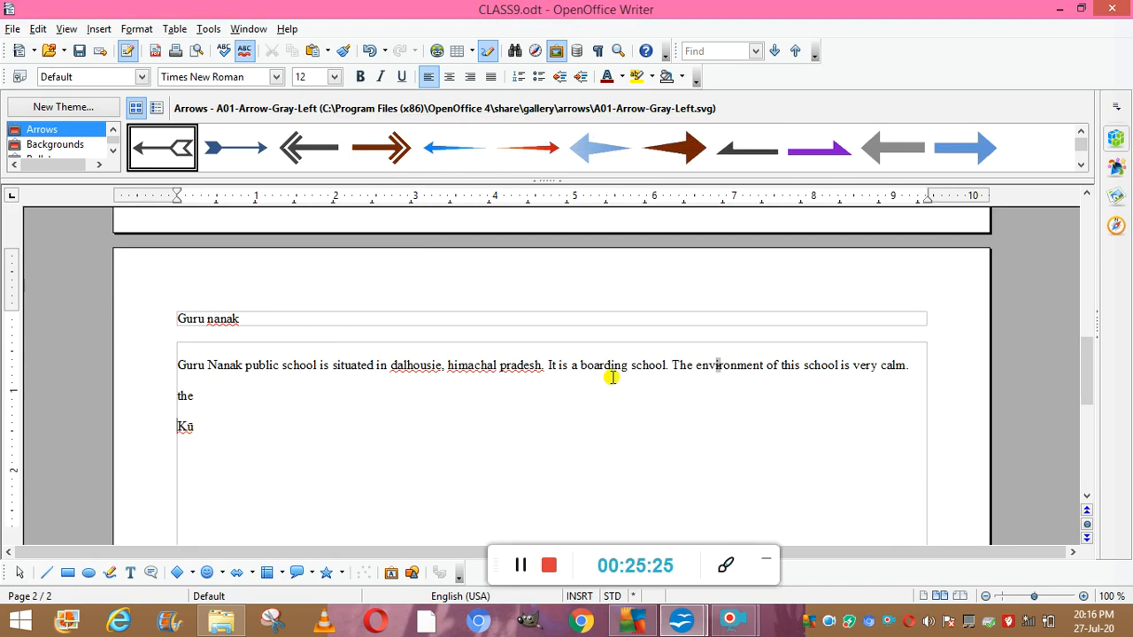
pyautogui.scroll(10, 611, 377)
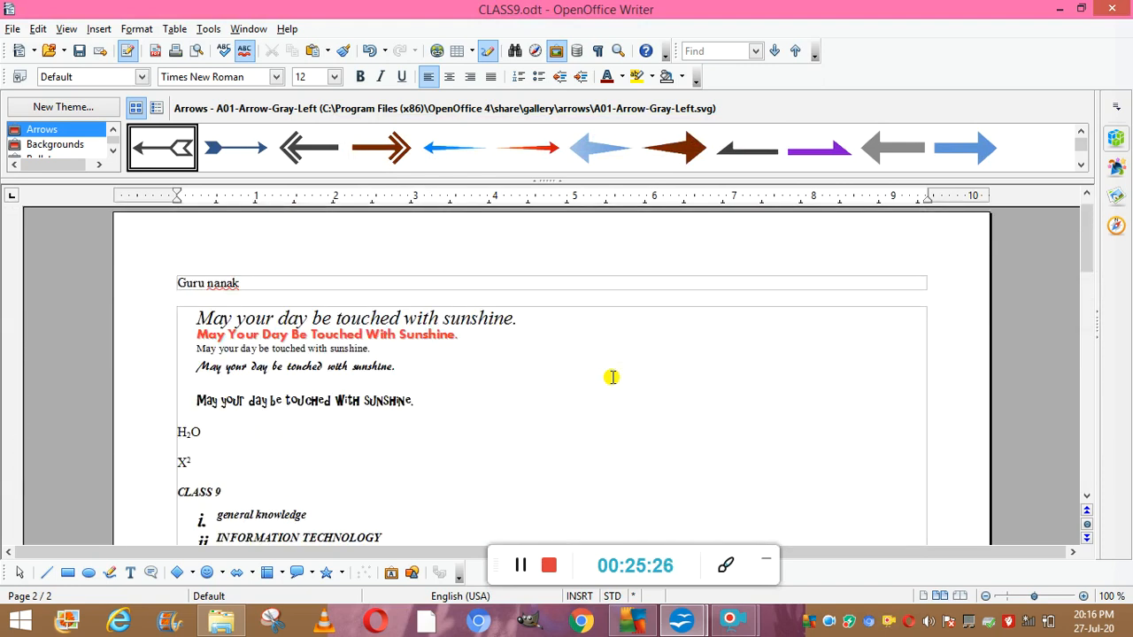
pyautogui.hotkey('ctrl', 'Home')
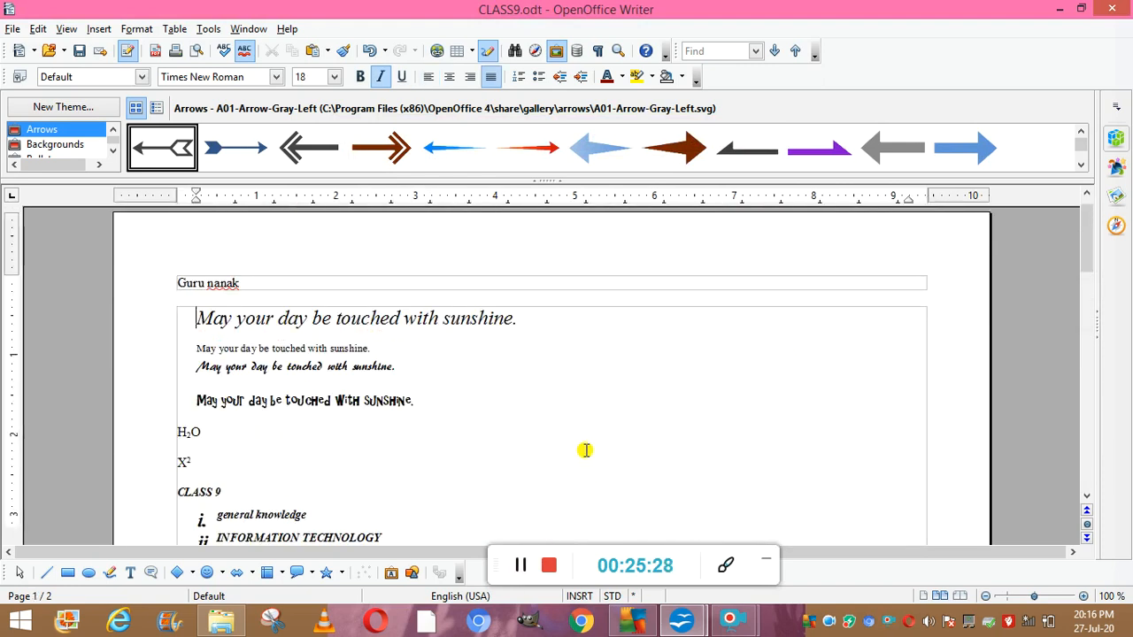